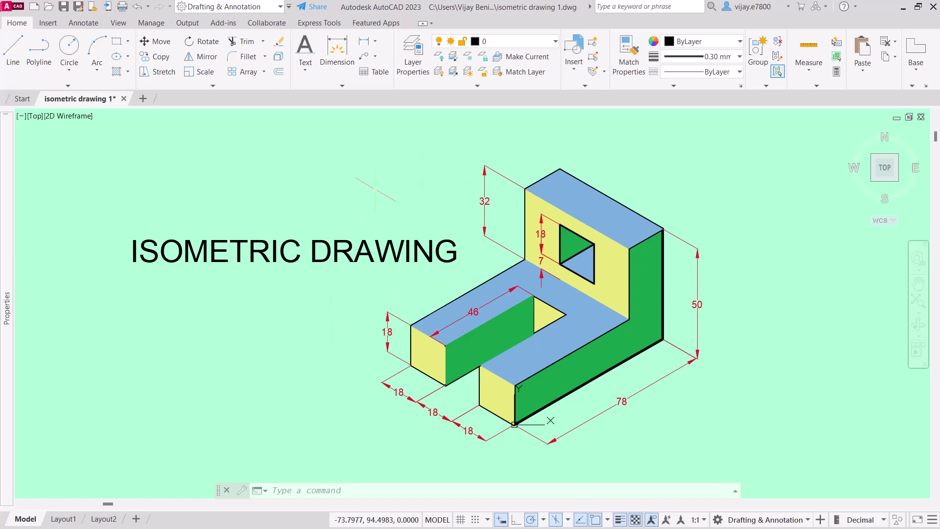
- Turn off isometric drafting in the finished example drawing
left_click(556, 519)
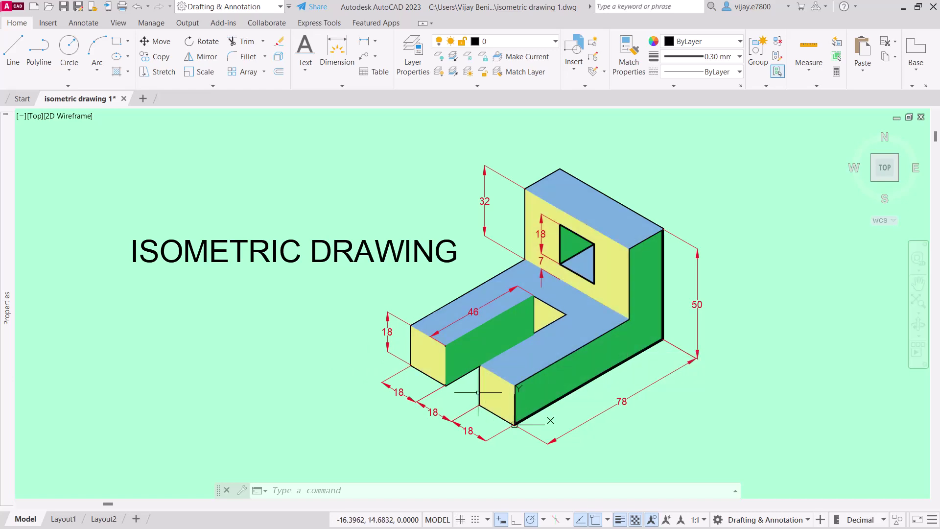
mouse_move(418, 346)
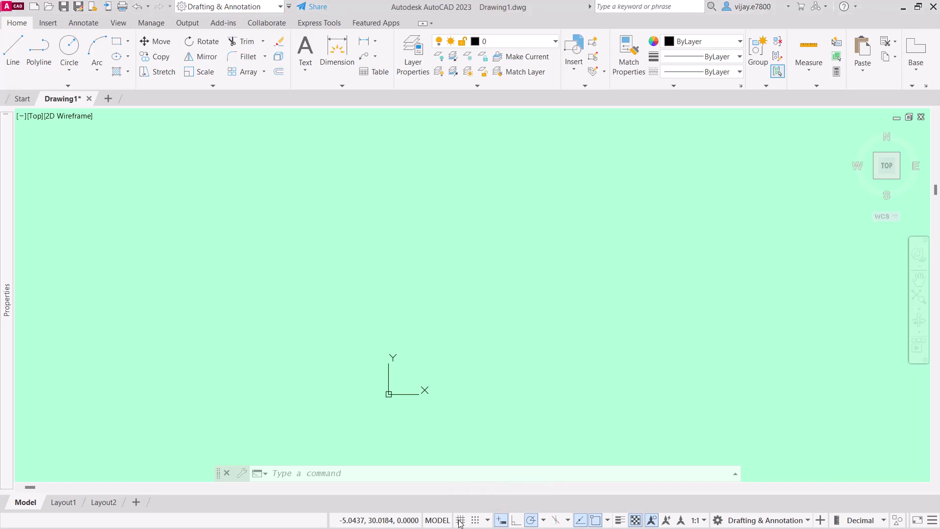
- Display the grid and turn on isometric drafting with the right isoplane active
left_click(461, 521)
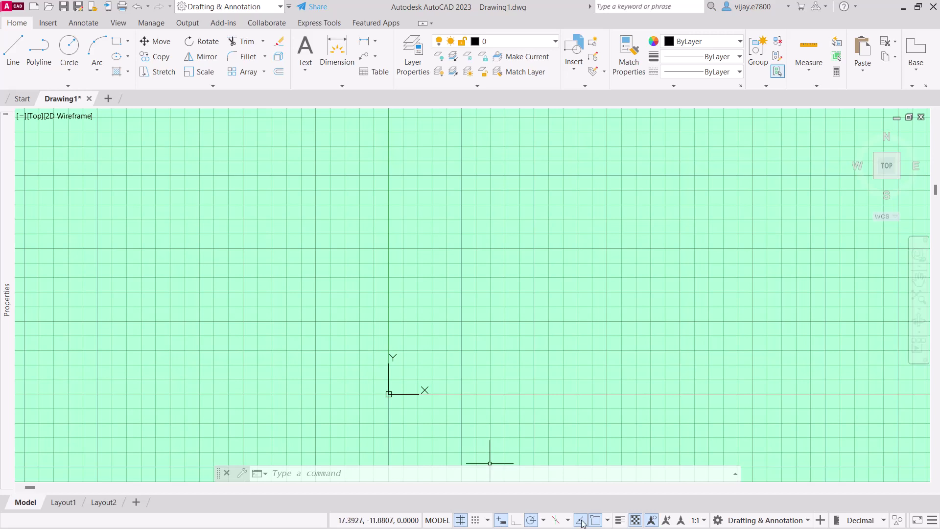
left_click(557, 521)
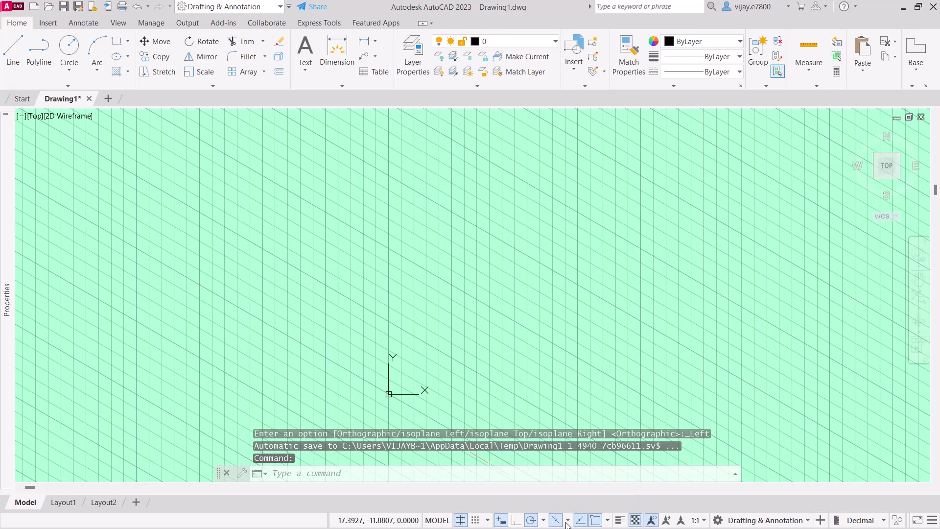
left_click(567, 522)
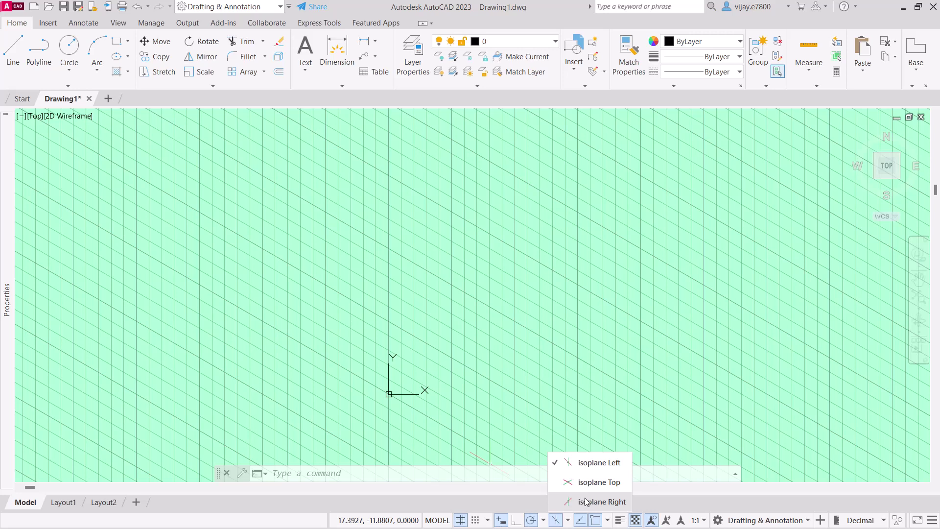
left_click(585, 502)
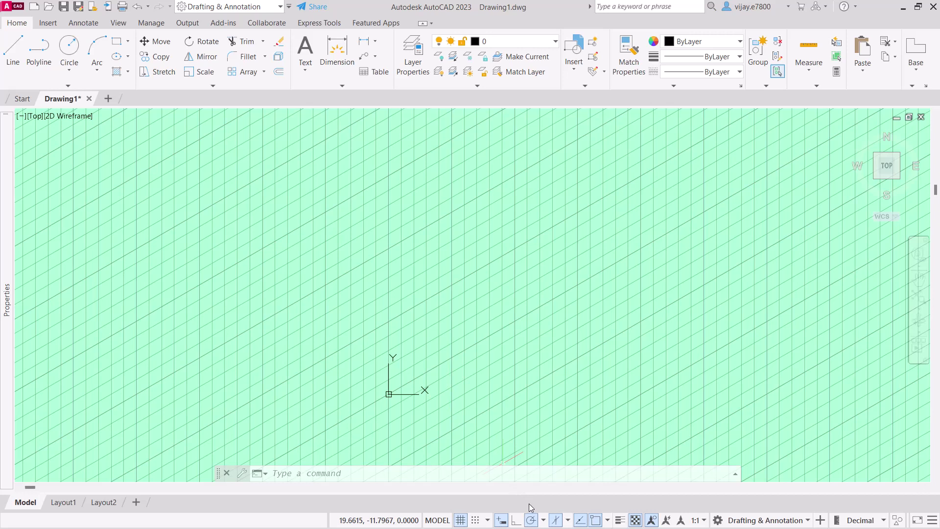
- Cycle the active isoplane through left and top and back to right
key("XF86MonBrightnessUp")
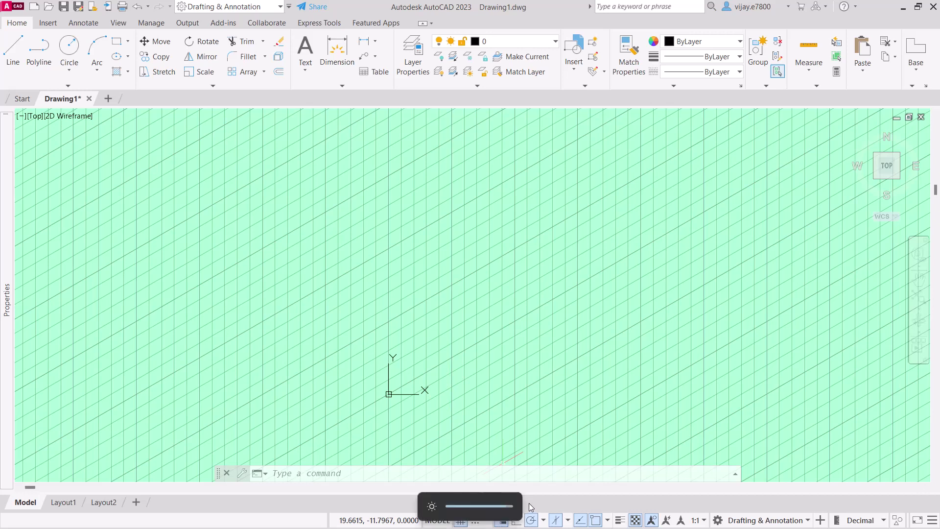
key("F5")
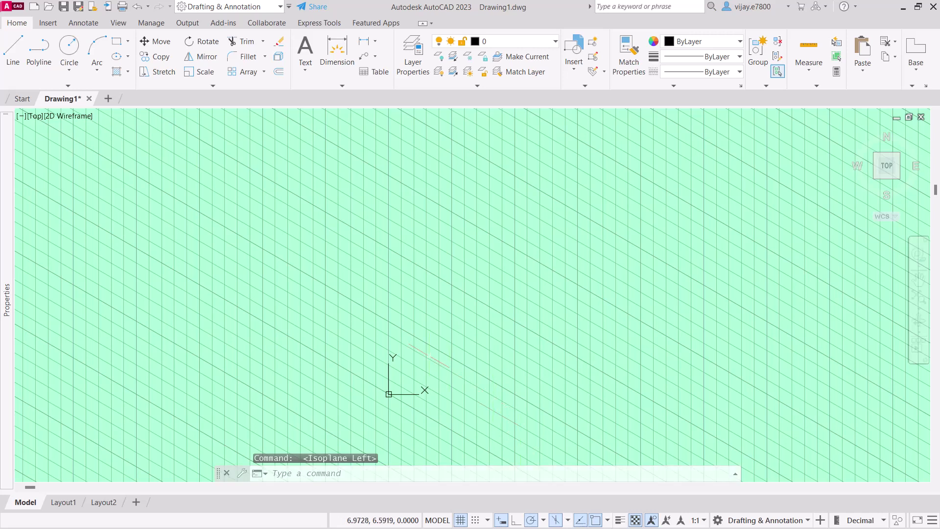
key("F5")
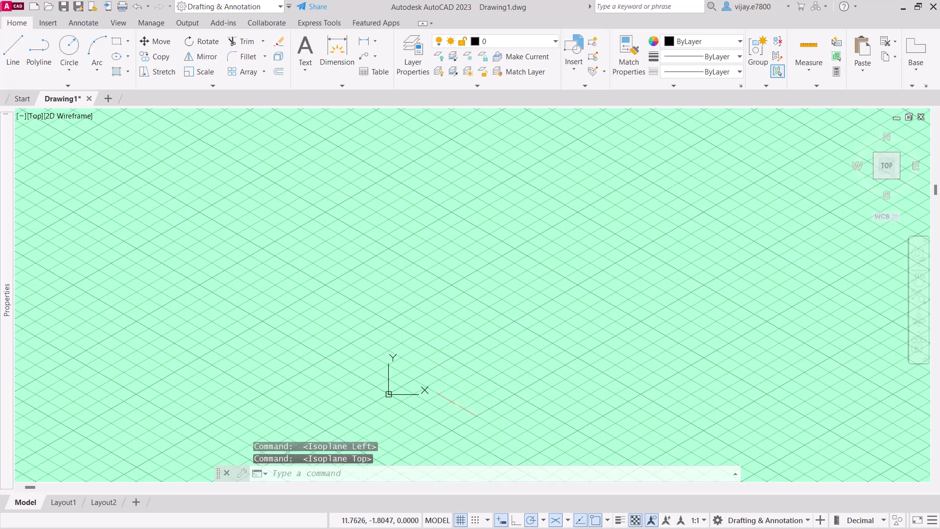
key("F5")
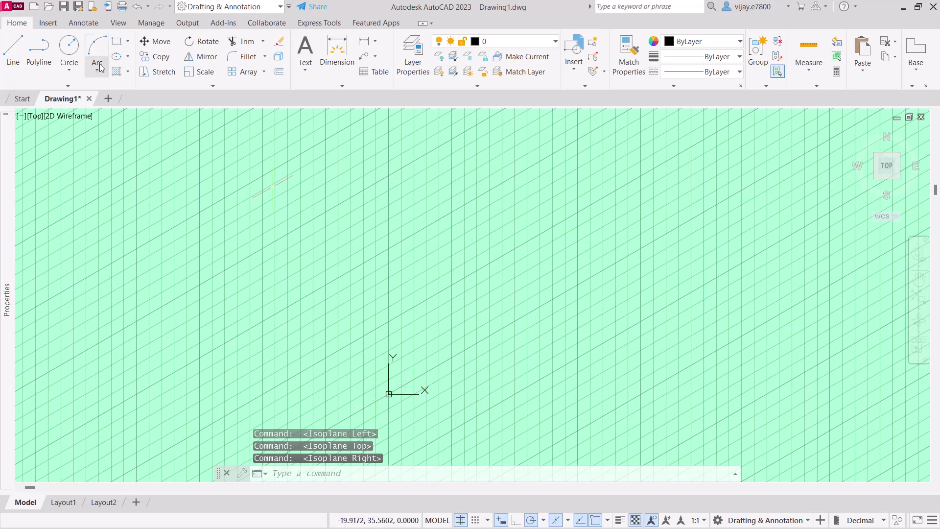
- Draw the side face's bottom edge from 0,0 along 30° as two consecutive line segments of 46 and 32
left_click(13, 49)
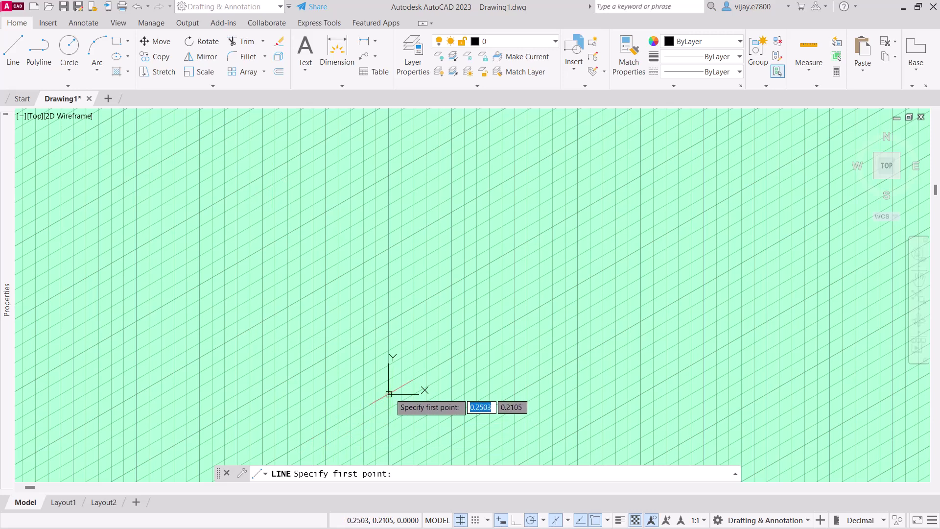
type("0")
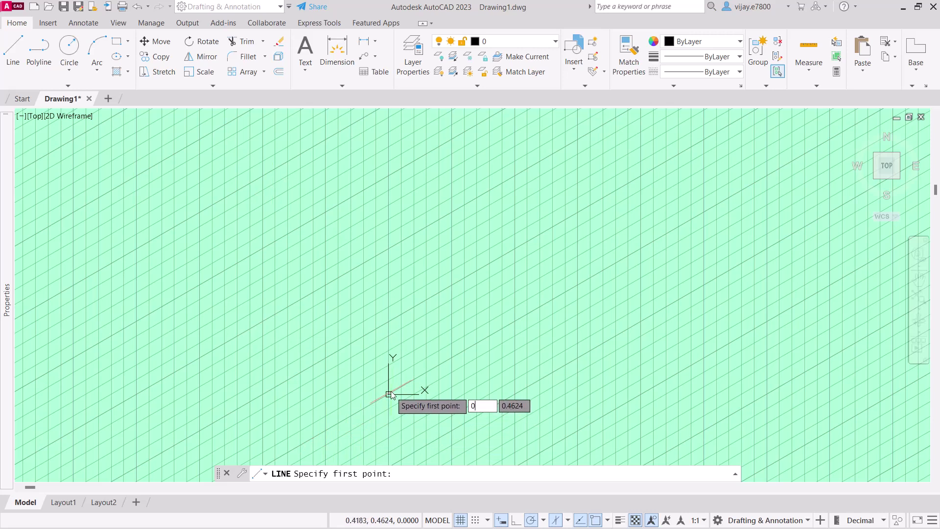
key("Tab")
type("0")
key("Return")
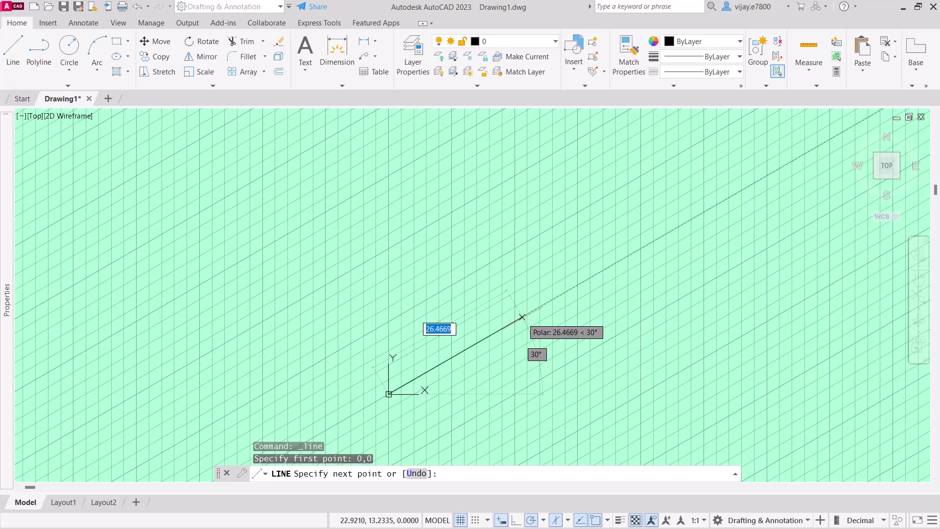
key("alt")
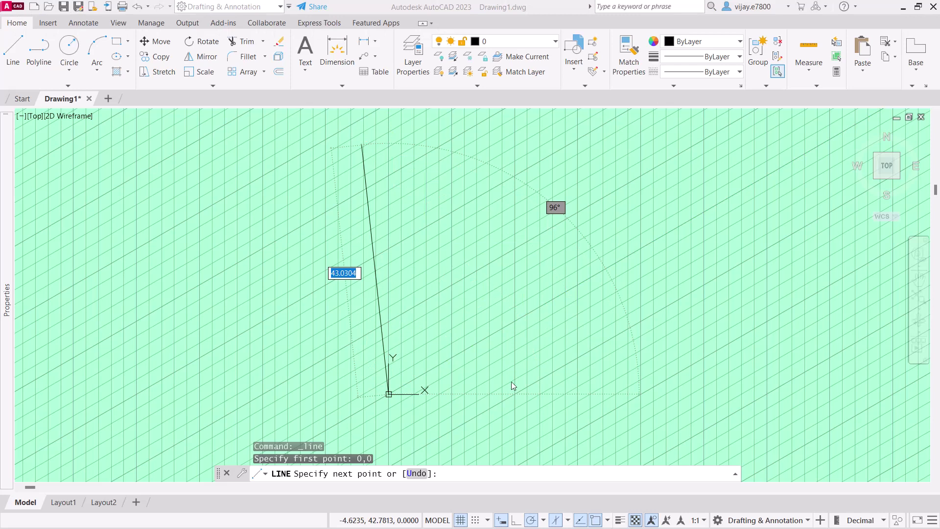
left_click(627, 340)
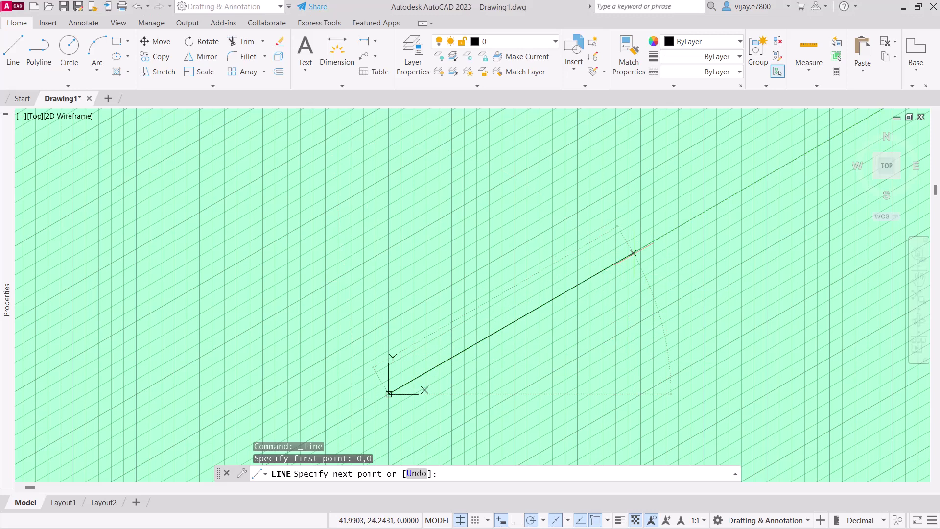
type("46")
key("Return")
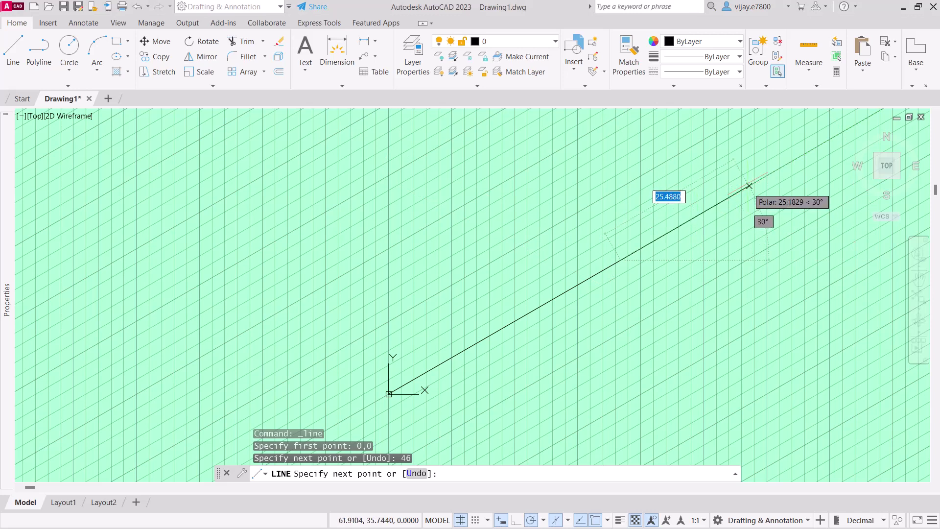
type("32")
key("Return")
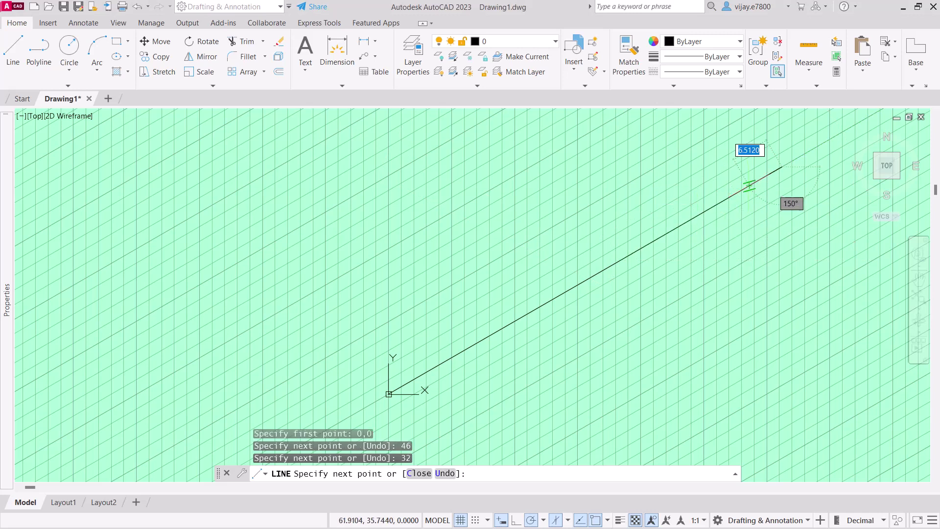
- Continue the line 50 vertically upward, then 18 back along 210° for the upright's top edge
scroll(753, 185, "down", 2)
middle_click_drag(753, 185, 588, 325)
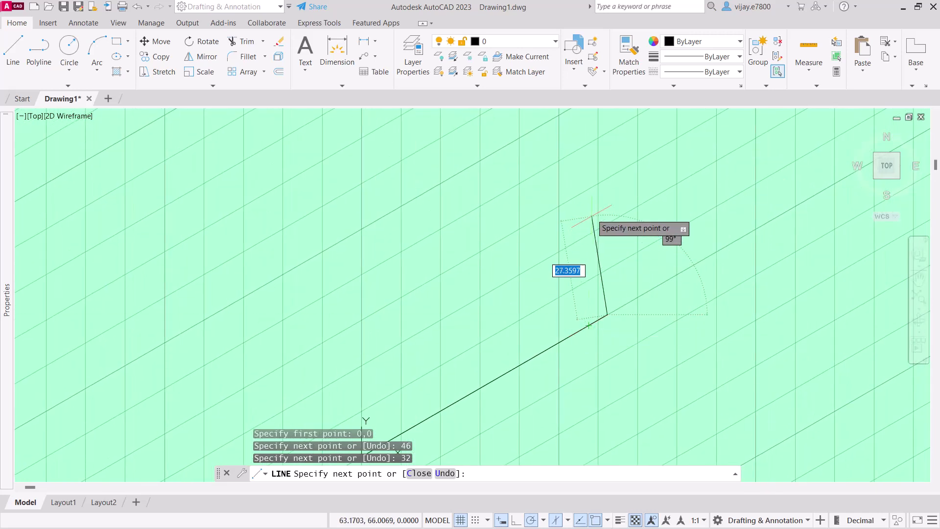
type("5")
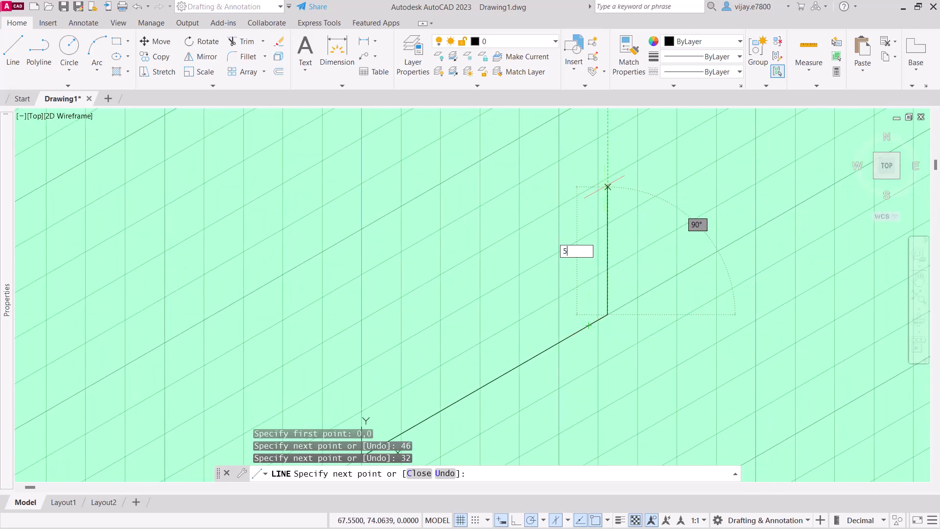
type("0")
key("Return")
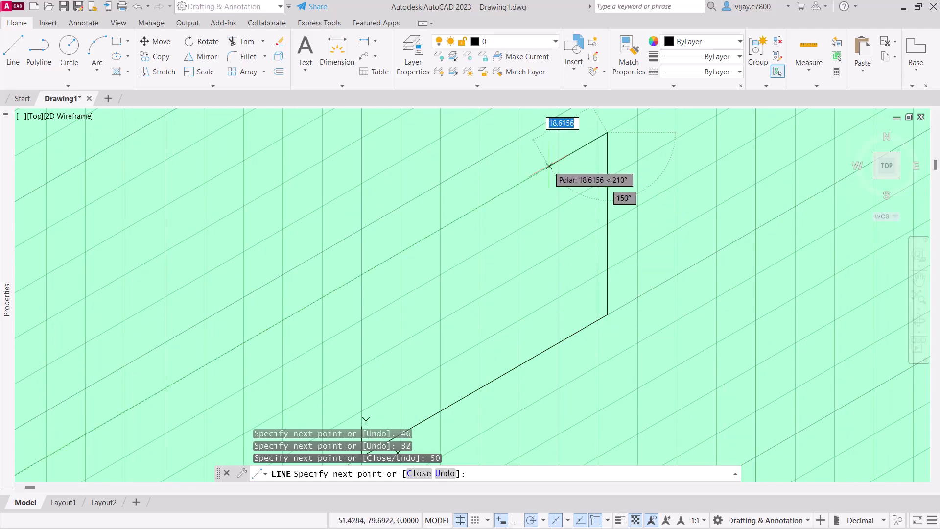
type("18")
key("Return")
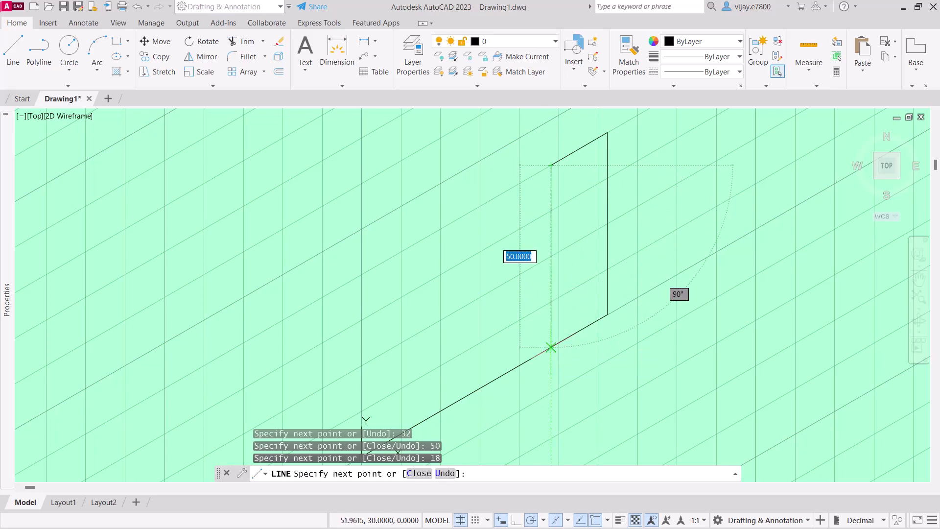
- Continue the line down to the bottom edge, 18 back up, and along 210° to just past the origin, ending the command
left_click(551, 348)
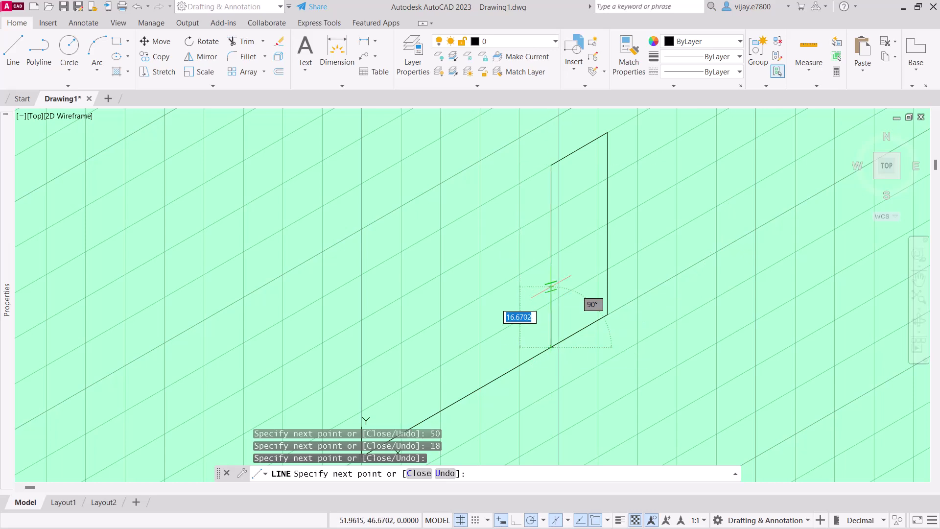
type("18")
key("Return")
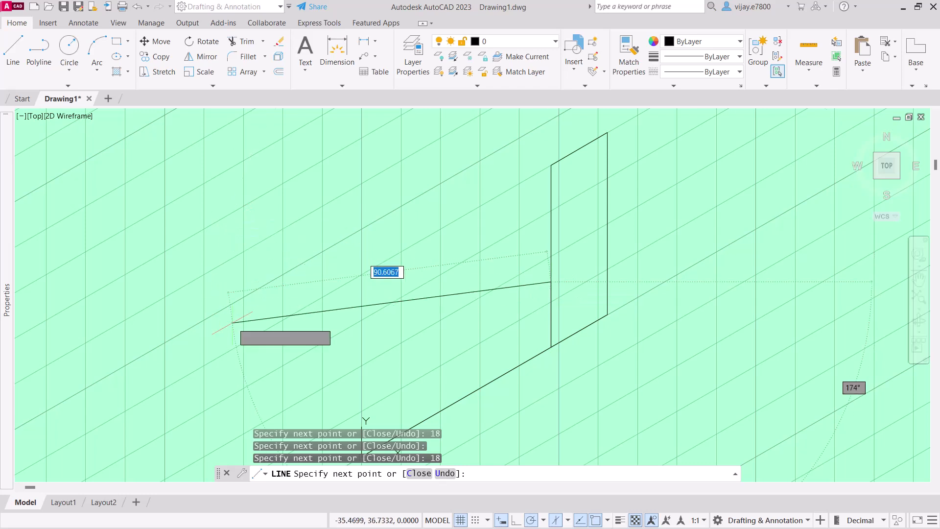
middle_click_drag(294, 315, 426, 225)
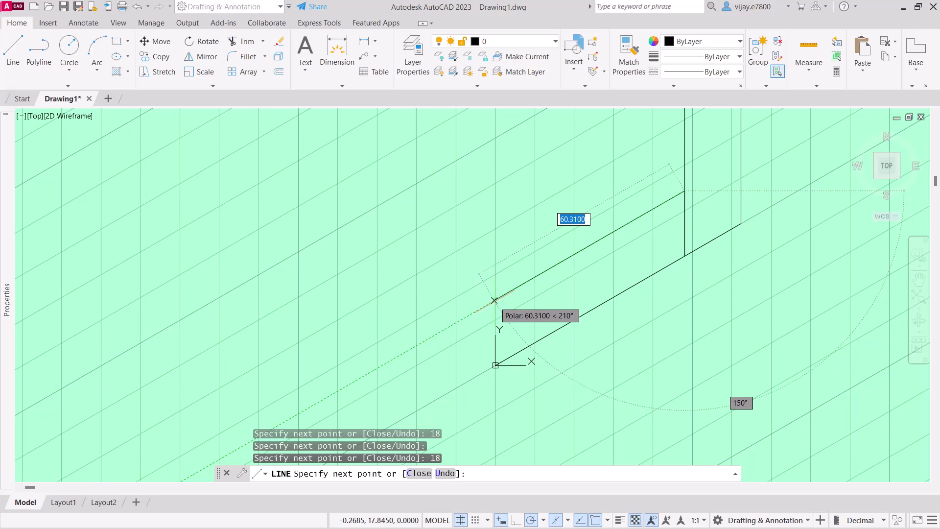
left_click(487, 305)
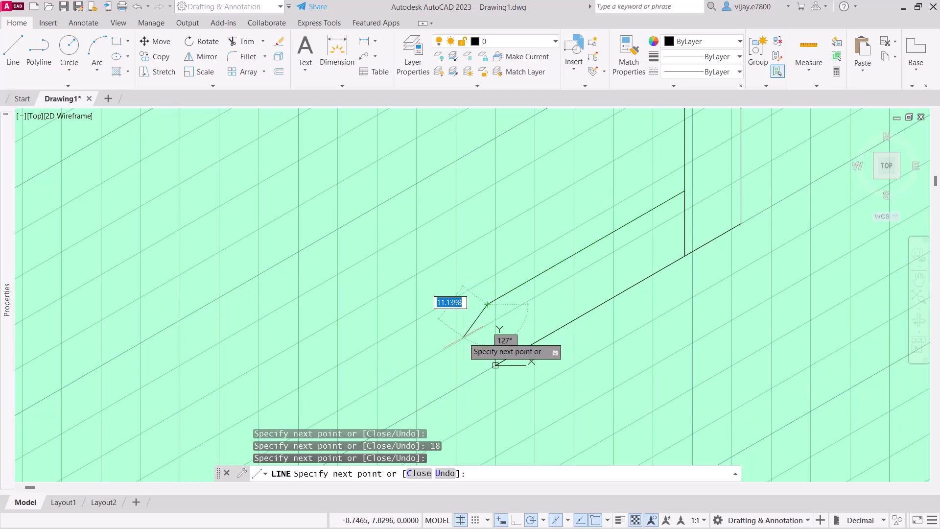
right_click(464, 337)
left_click(492, 344)
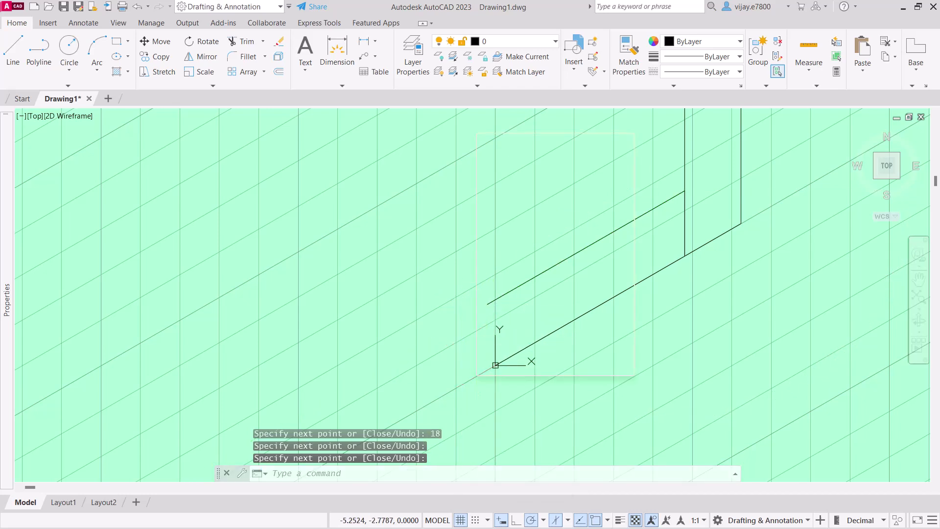
- Draw a vertical line from the origin up to the upper sloping edge
left_click(532, 142)
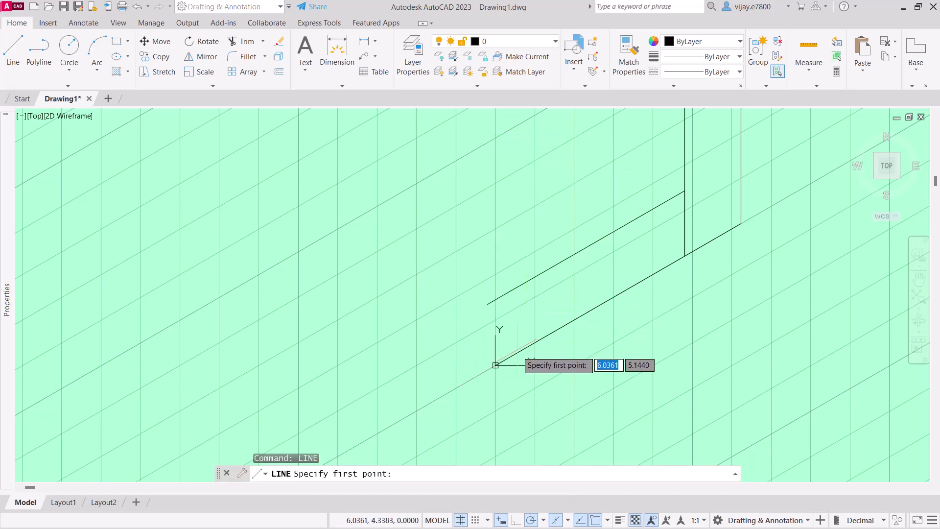
left_click(495, 365)
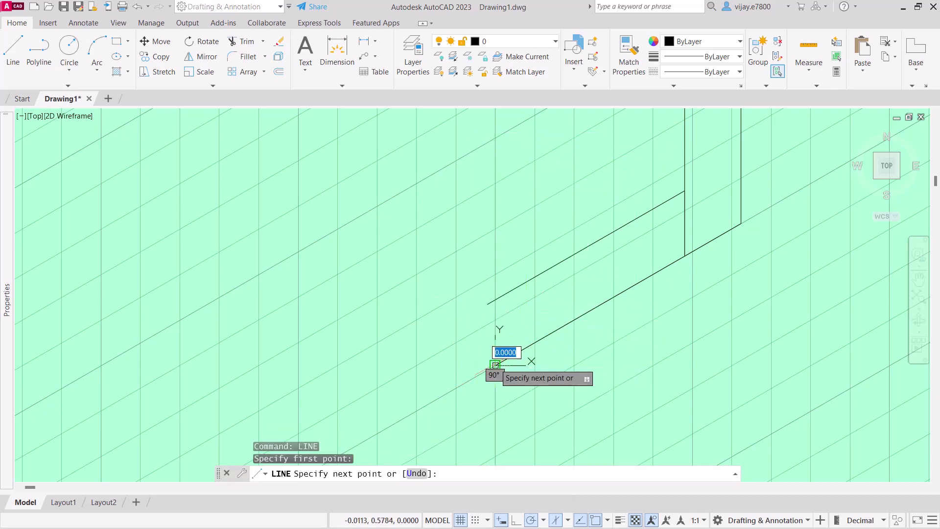
left_click(495, 298)
right_click(495, 299)
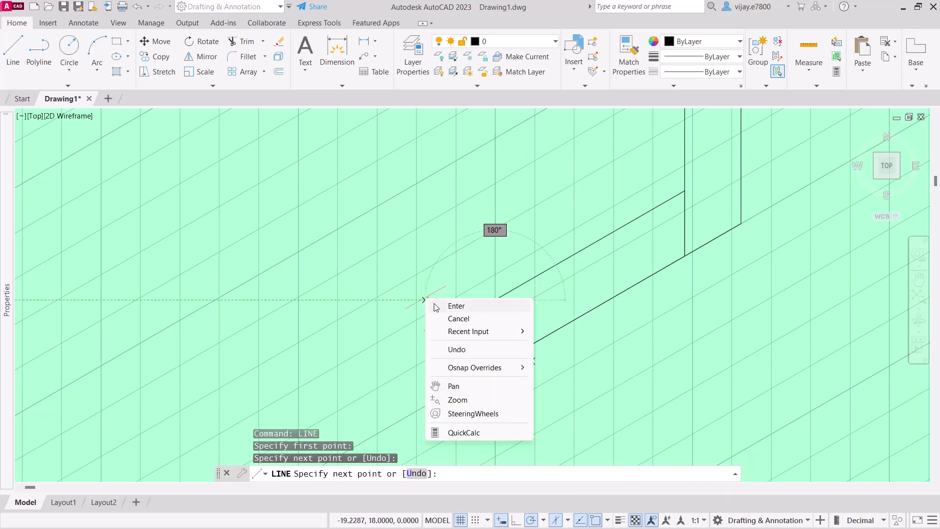
left_click(458, 305)
- Trim the upright's inner vertical line between the upper sloping edge and the bottom edge
scroll(504, 290, "down", 2)
scroll(544, 215, "up", 2)
middle_click_drag(544, 216, 502, 247)
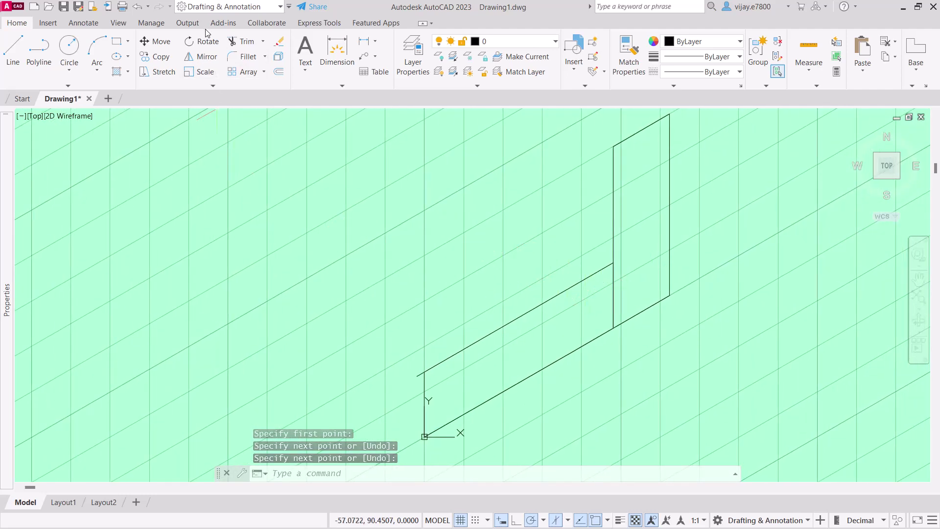
left_click(243, 41)
left_click(618, 294)
left_click(607, 301)
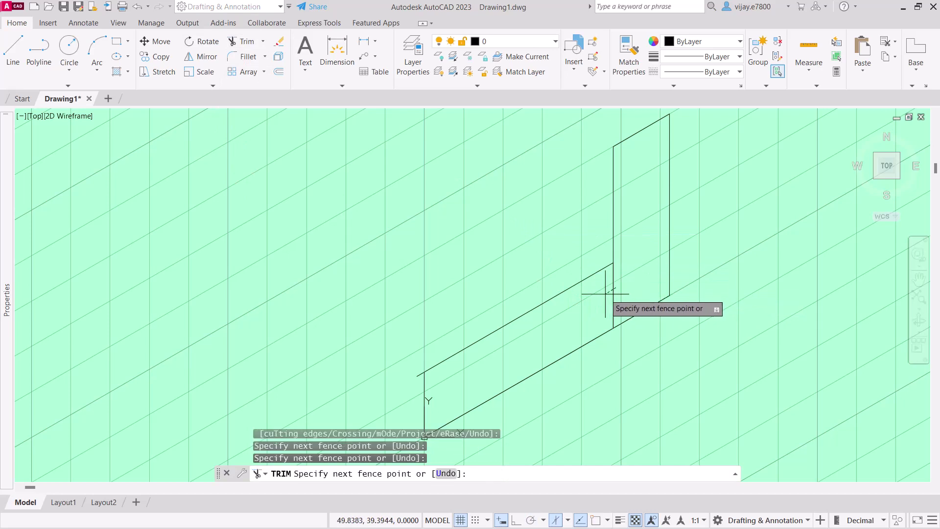
key("Return")
right_click(486, 202)
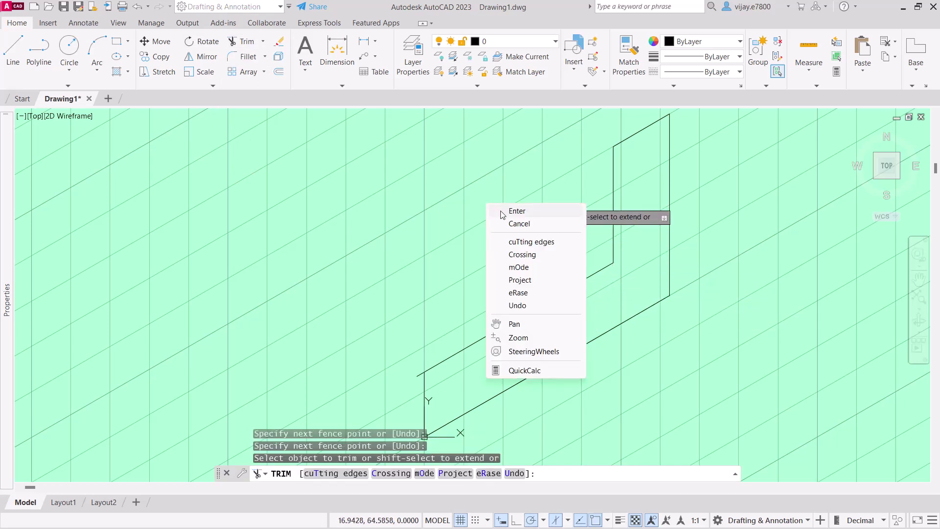
left_click(499, 212)
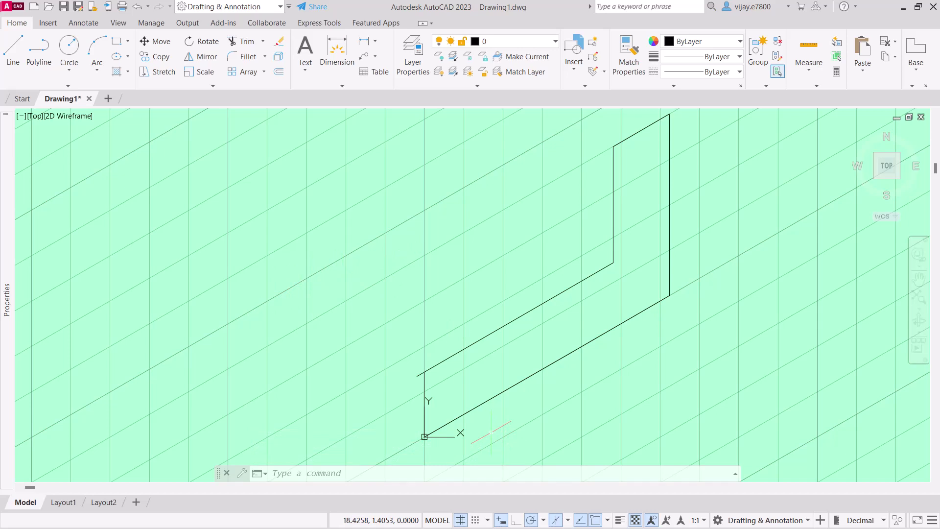
- Switch to the left isoplane and trim the upper sloping edge's overhang past the vertical line at the origin
key("F5")
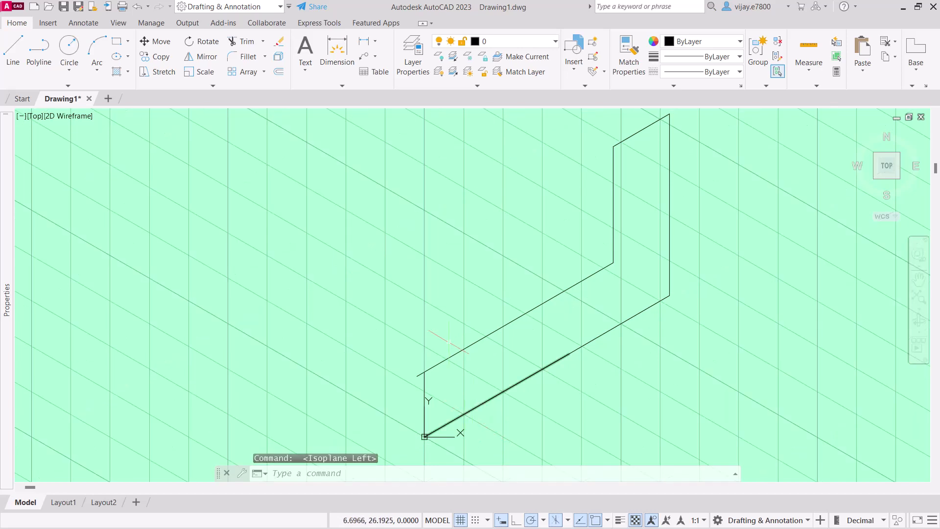
left_click(246, 43)
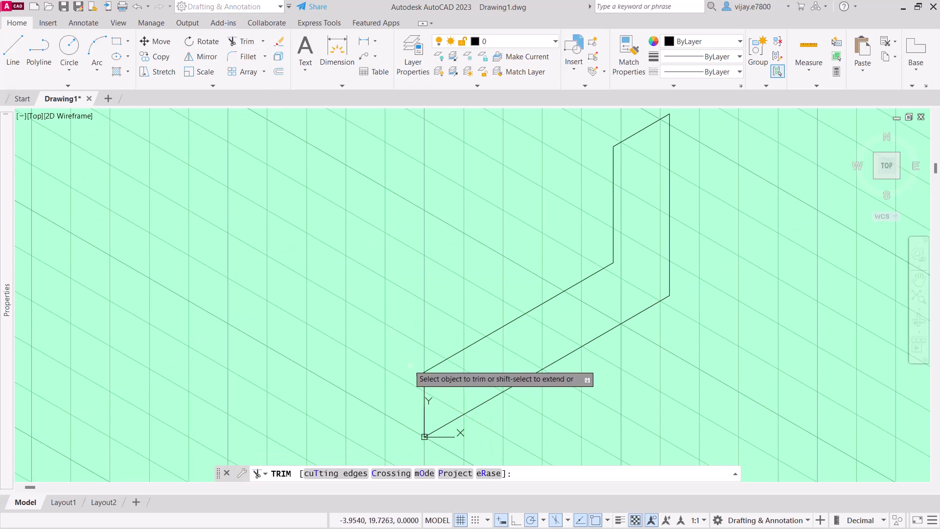
scroll(440, 372, "up", 3)
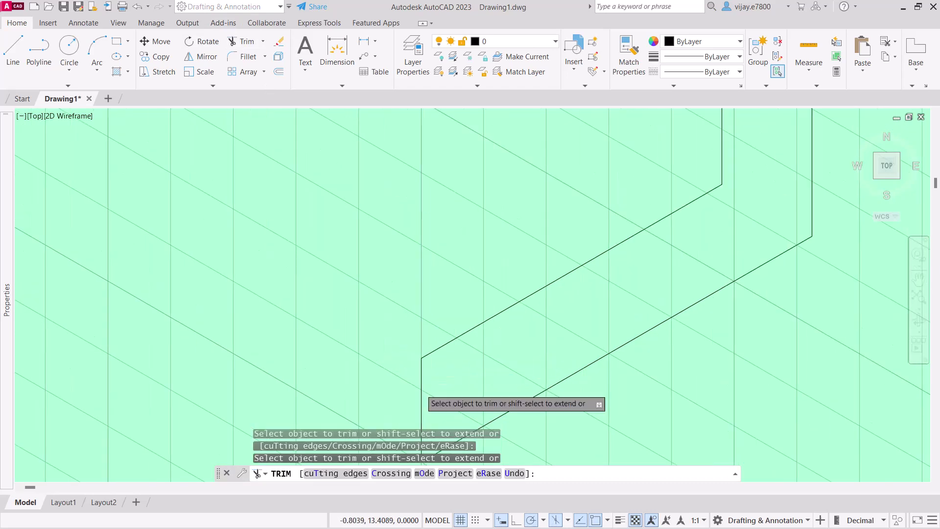
middle_click_drag(463, 305, 499, 310)
scroll(498, 310, "down", 2)
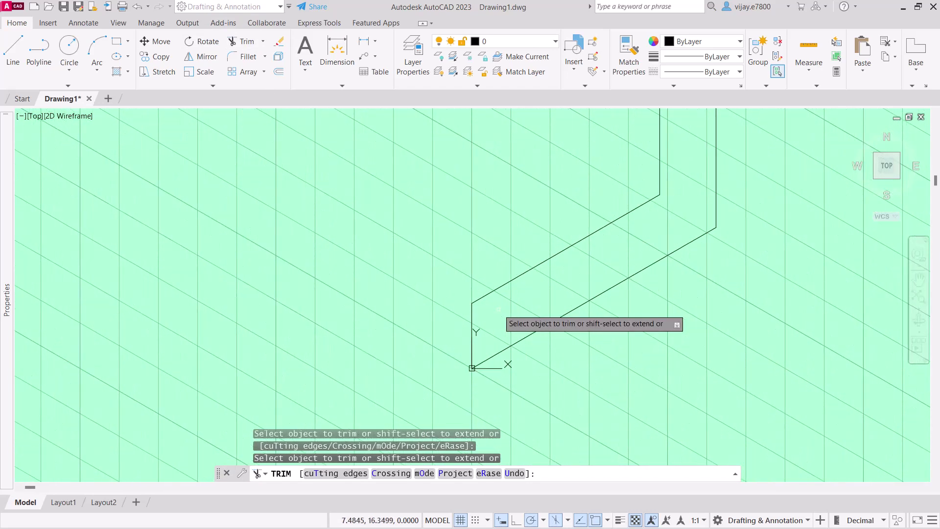
key("Escape")
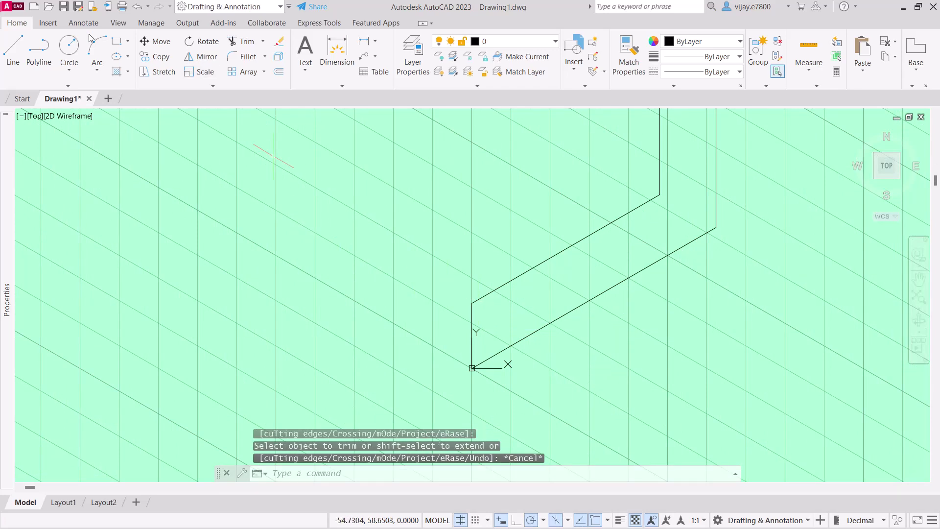
- From the origin, draw lines 18 along 150° and 18 up, then join the profile's lower front corner and finish
left_click(15, 49)
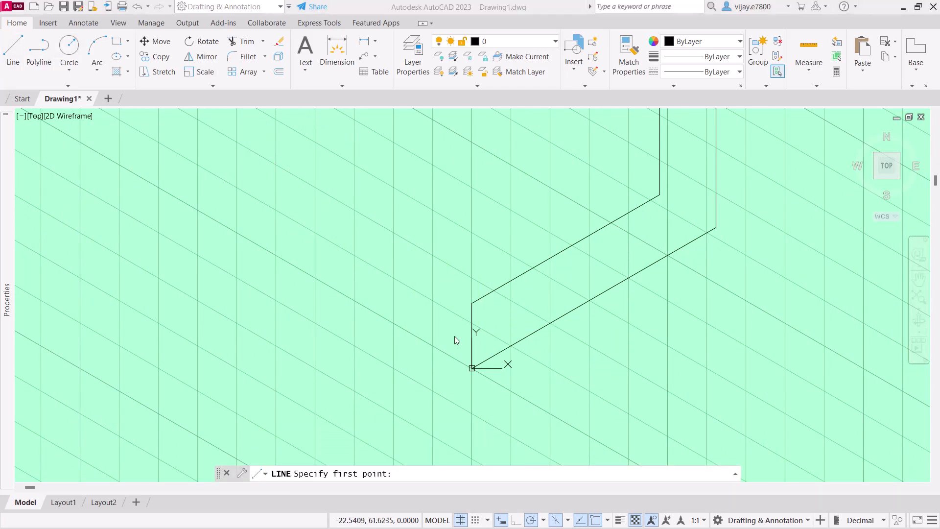
left_click(472, 368)
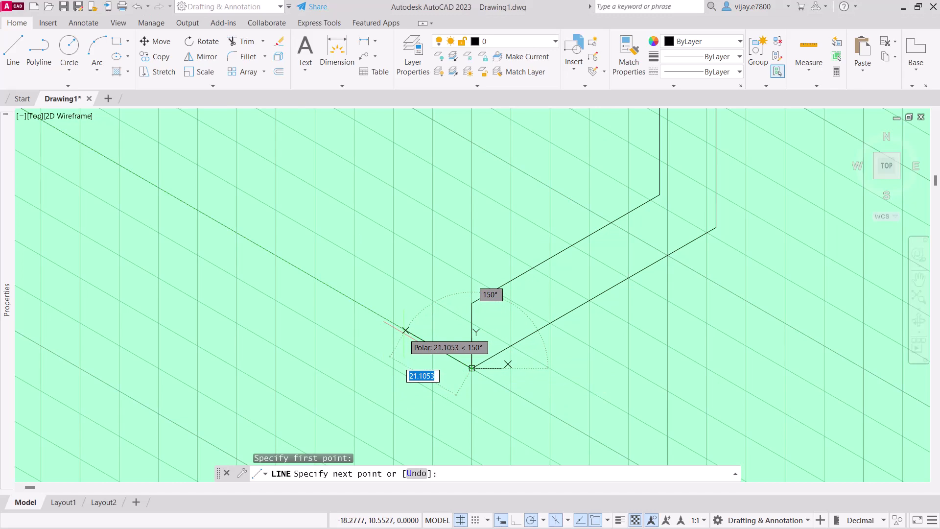
type("18")
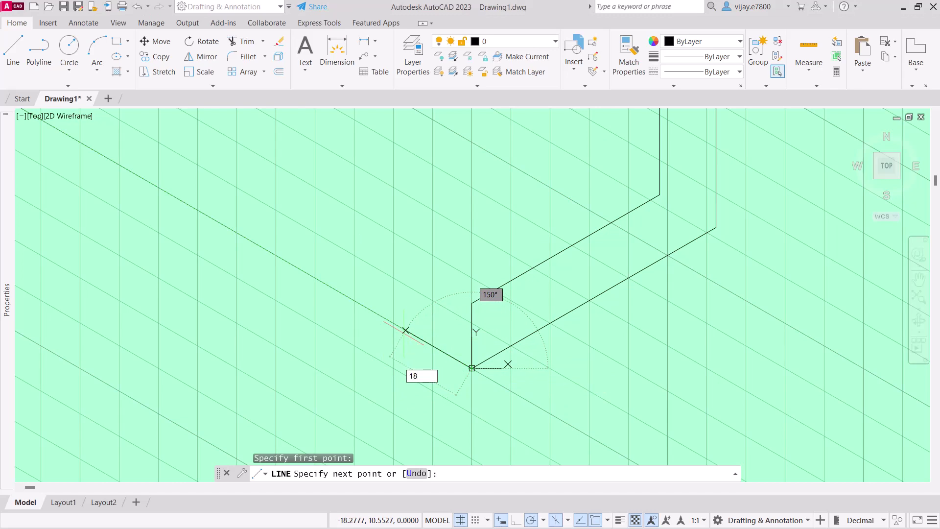
key("Return")
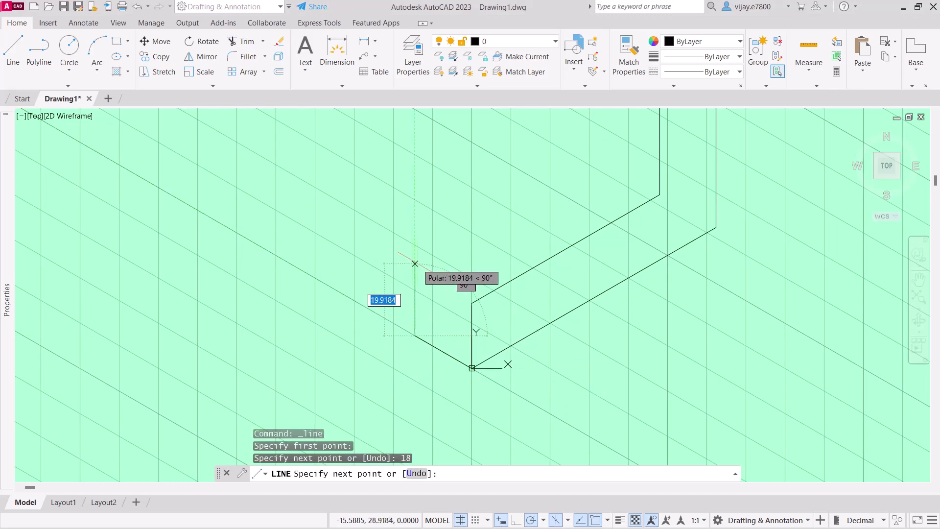
type("18")
key("Return")
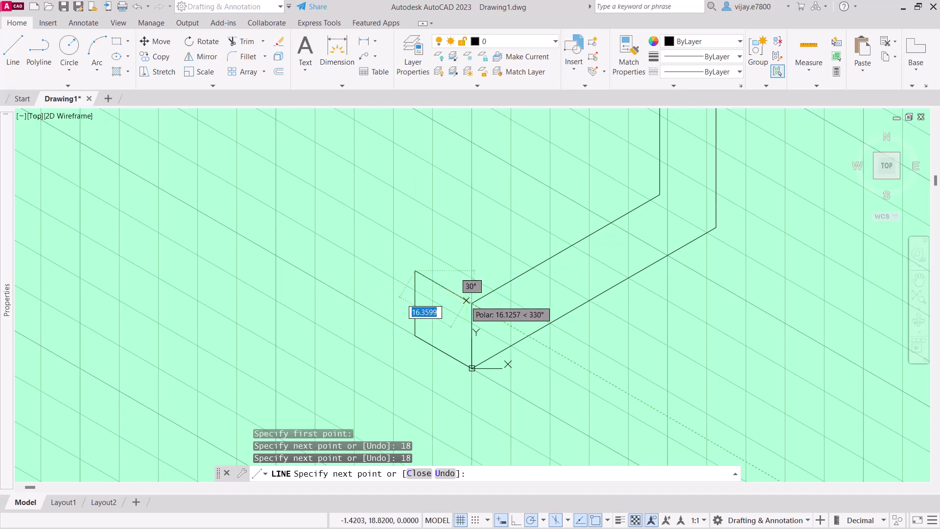
left_click(472, 304)
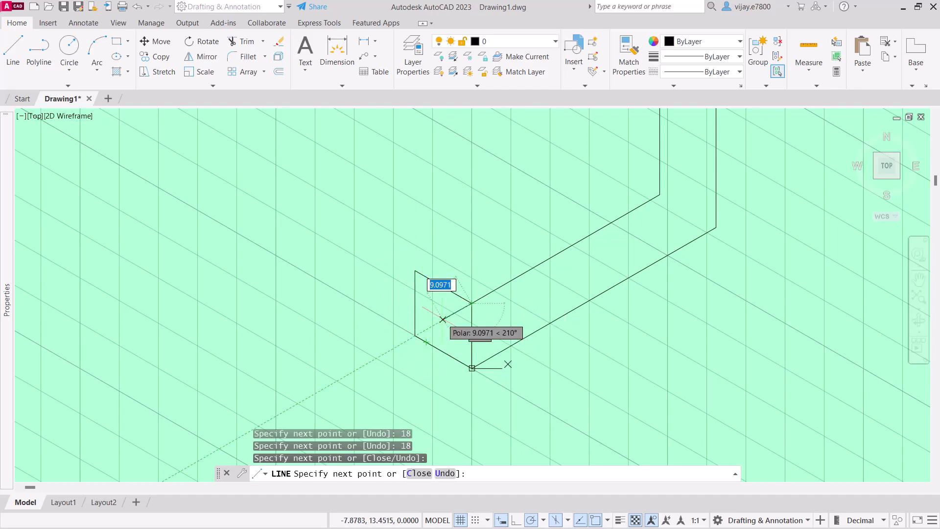
right_click(442, 320)
left_click(461, 328)
- From the front block's lower far corner, draw the slot floor 18 along 150° and its far wall 18 up
right_click(340, 314)
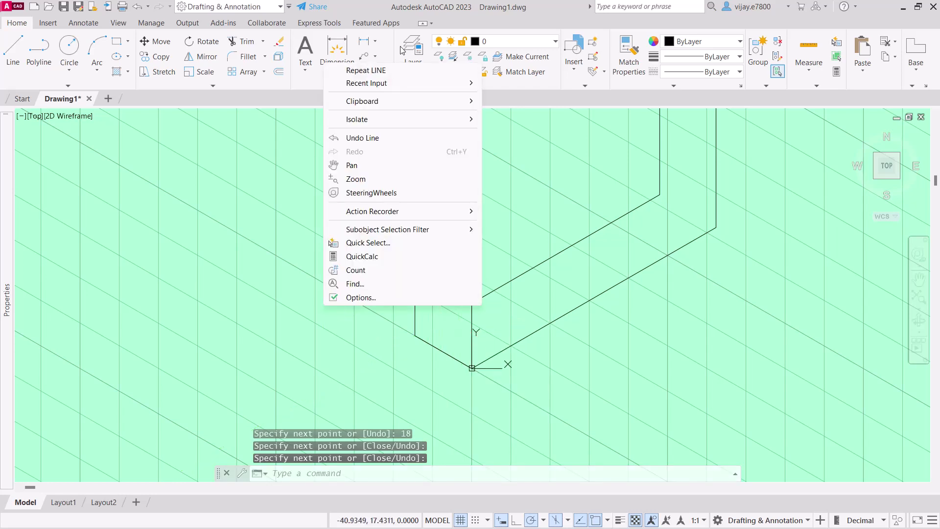
left_click(401, 71)
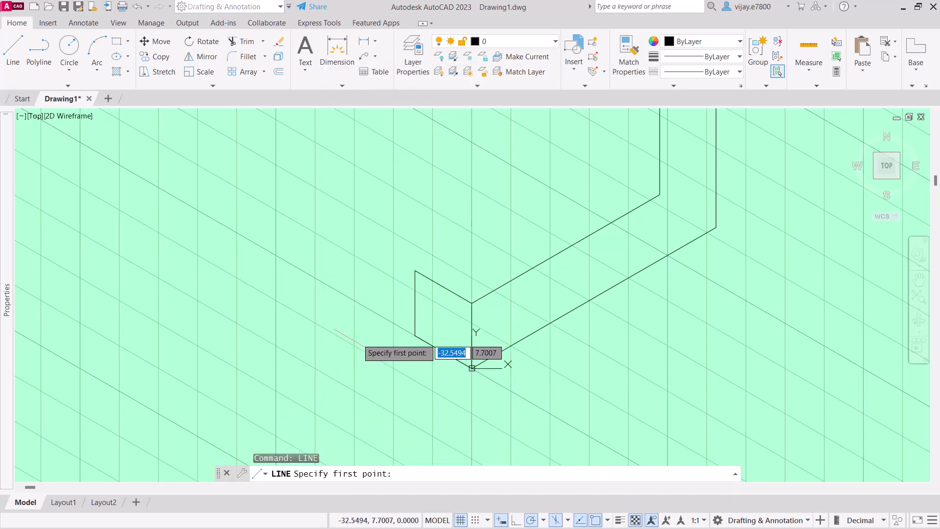
left_click(414, 335)
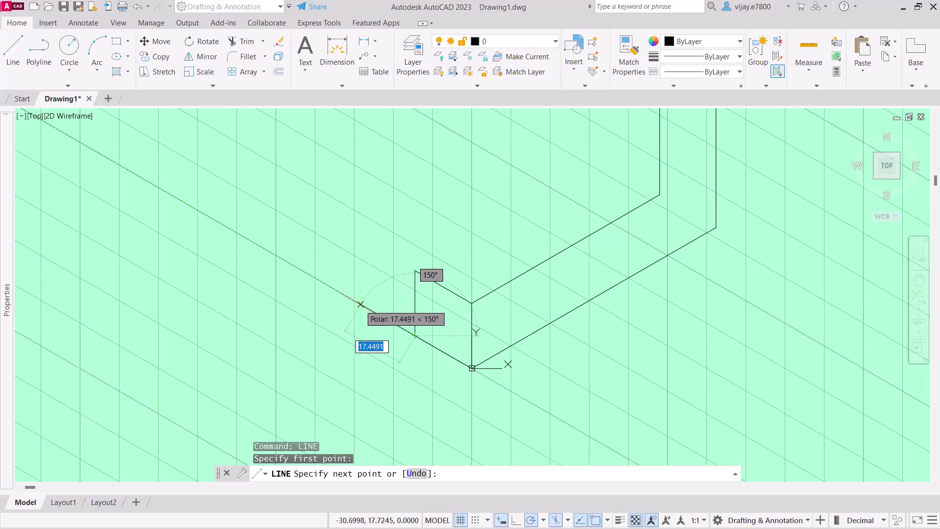
type("18")
key("Return")
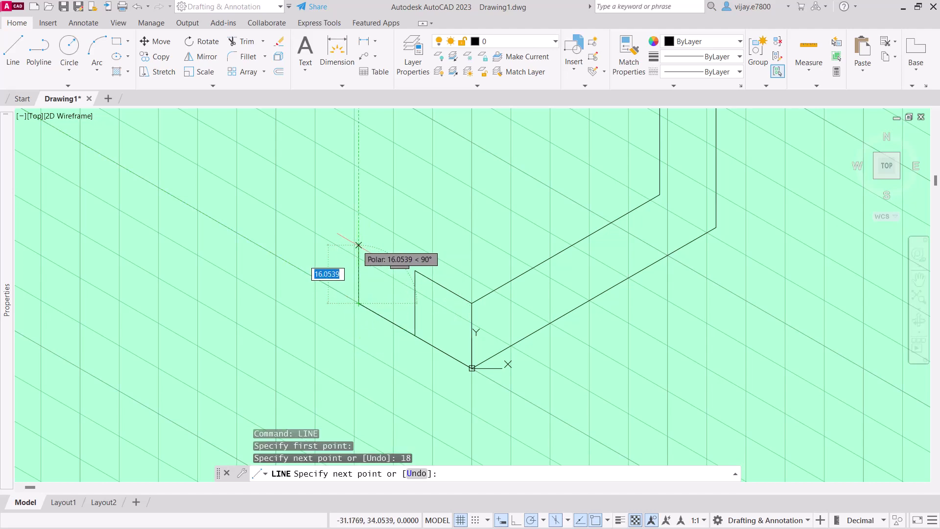
type("18")
key("Return")
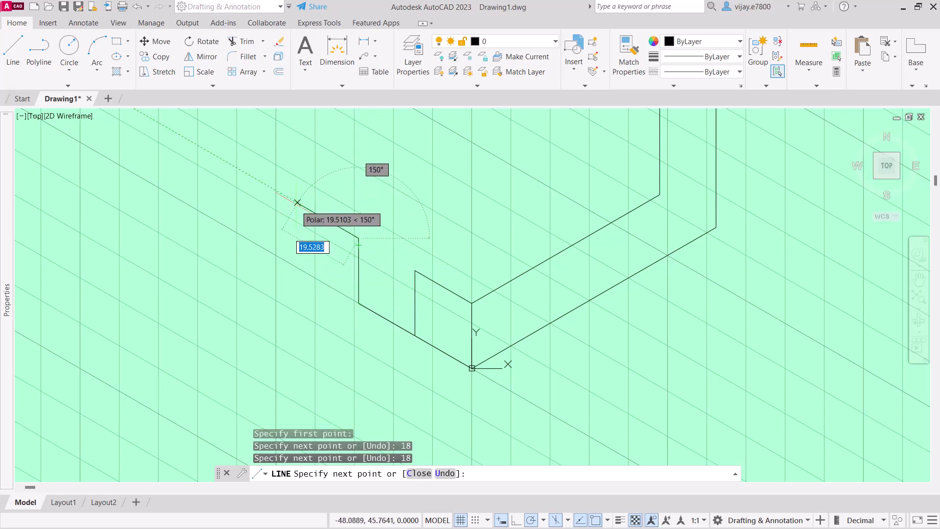
- Continue the line 18 along 150° and 18 down, then back to the slot floor's far corner, ending the command
type("18")
key("Return")
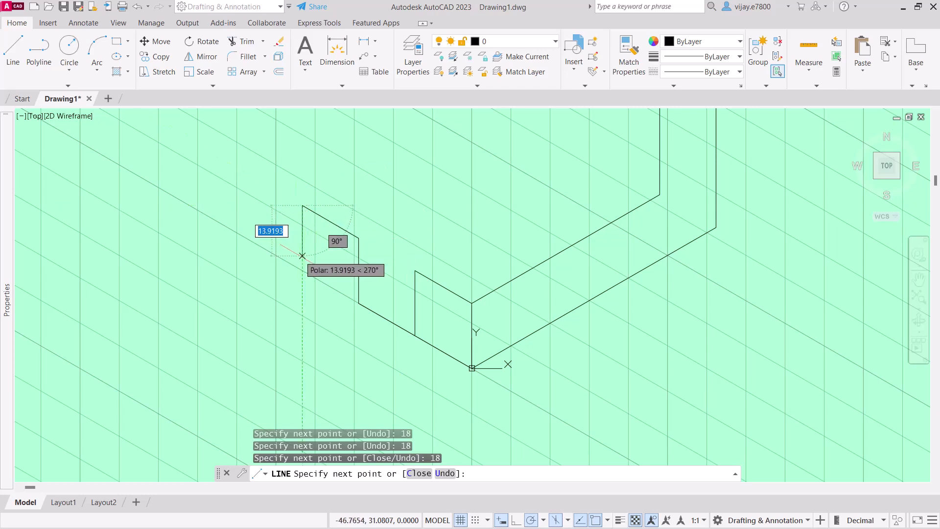
type("18")
key("Return")
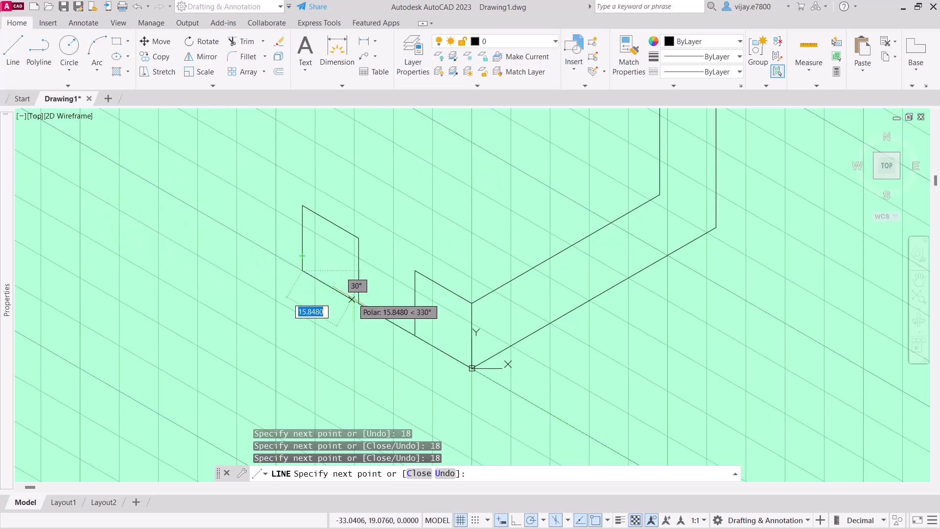
right_click(317, 334)
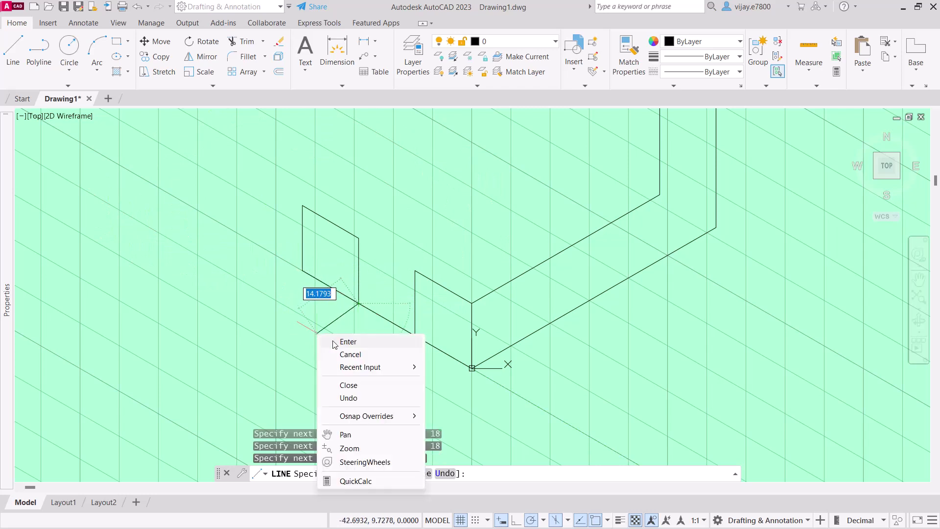
left_click(348, 342)
- From the L profile's inner corner, draw a line 54 along 150°, then about 40 vertically upward, ending the command
mouse_move(426, 208)
middle_mouse_down()
mouse_move(351, 275)
mouse_move(310, 285)
middle_mouse_up()
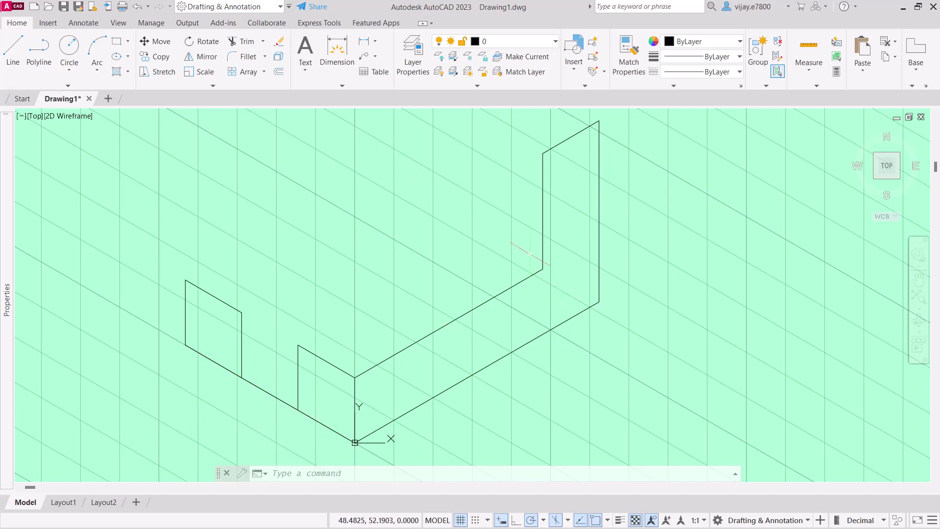
left_click(13, 49)
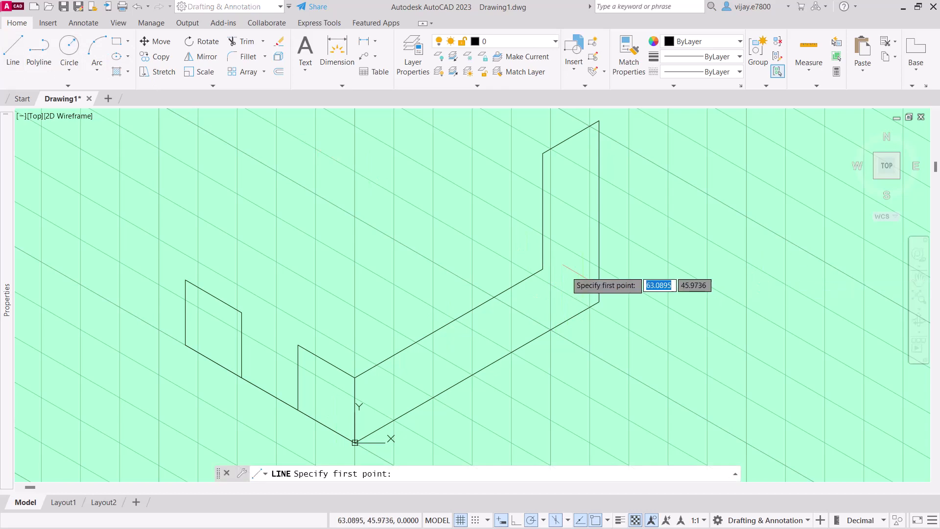
left_click(543, 269)
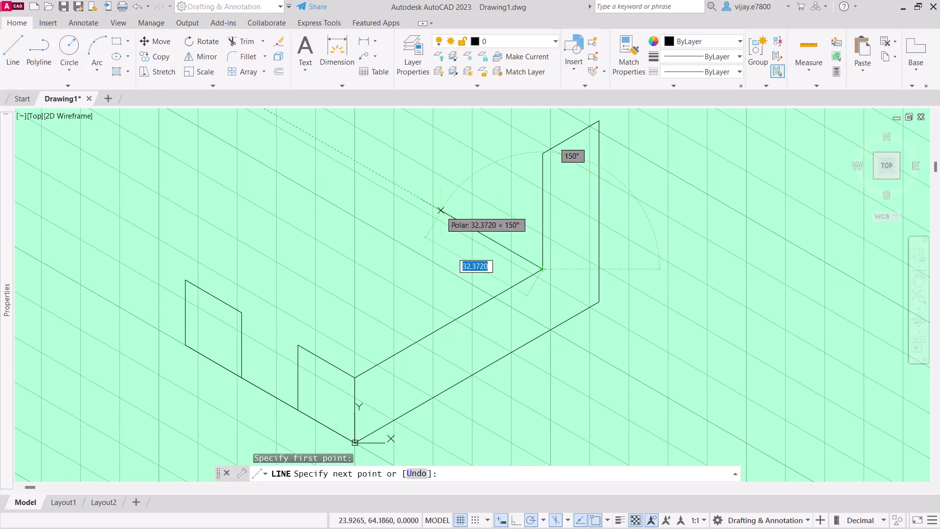
type("54")
key("Return")
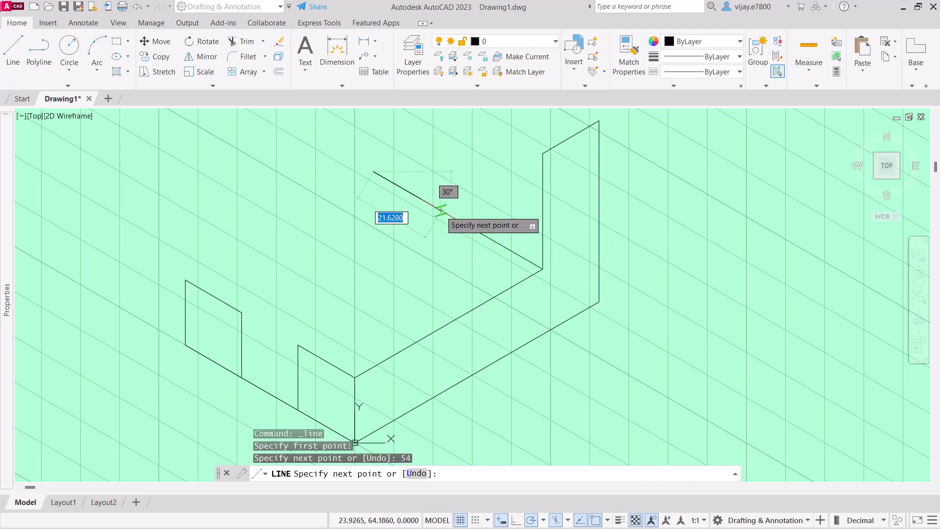
middle_click_drag(441, 211, 379, 375)
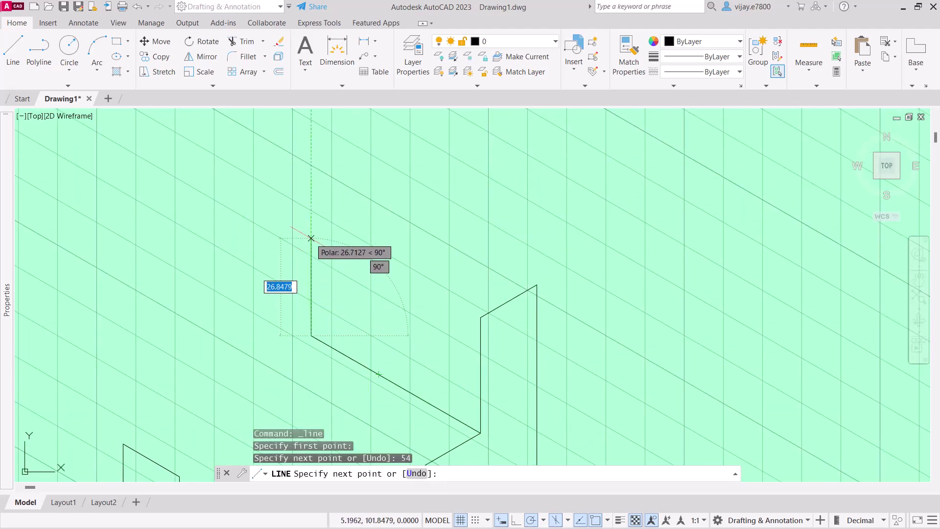
left_click(311, 190)
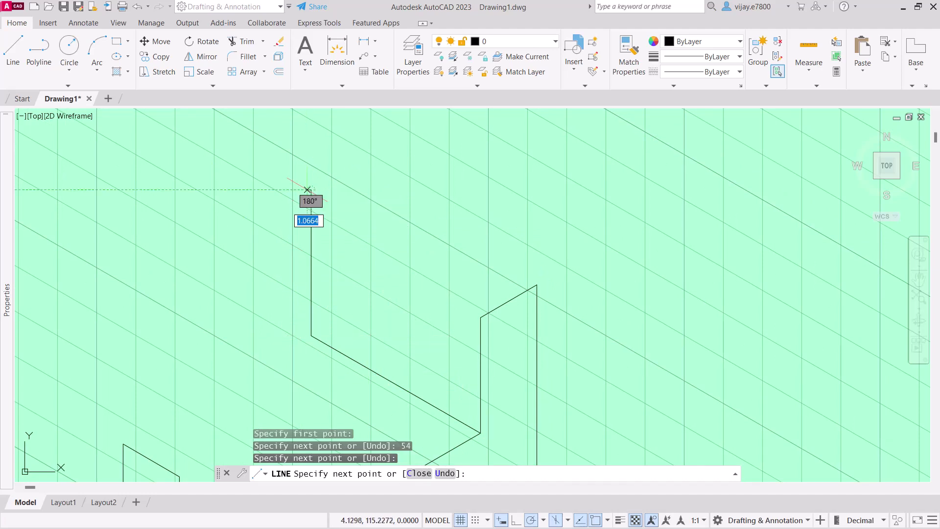
right_click(349, 192)
left_click(385, 196)
- Draw the upright's front top edge from its front top corner, 54 long along 150°
right_click(498, 227)
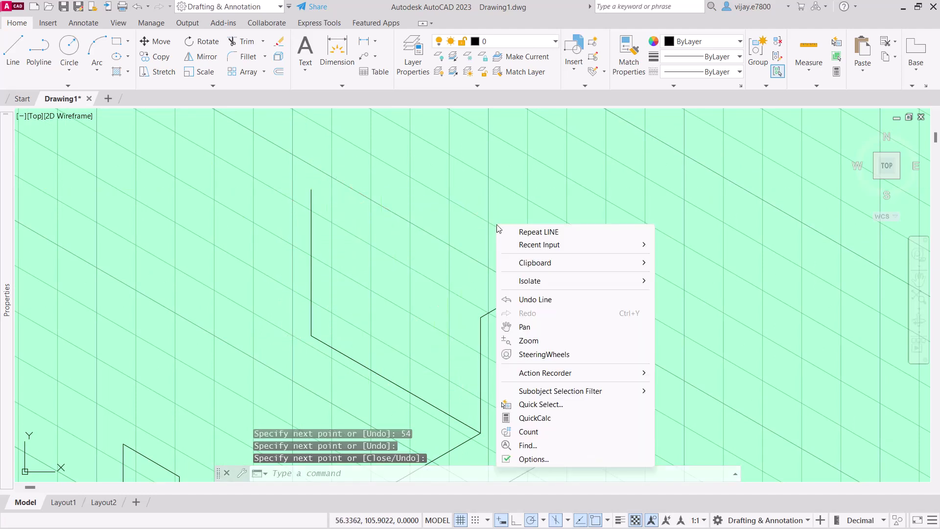
left_click(527, 232)
left_click(480, 318)
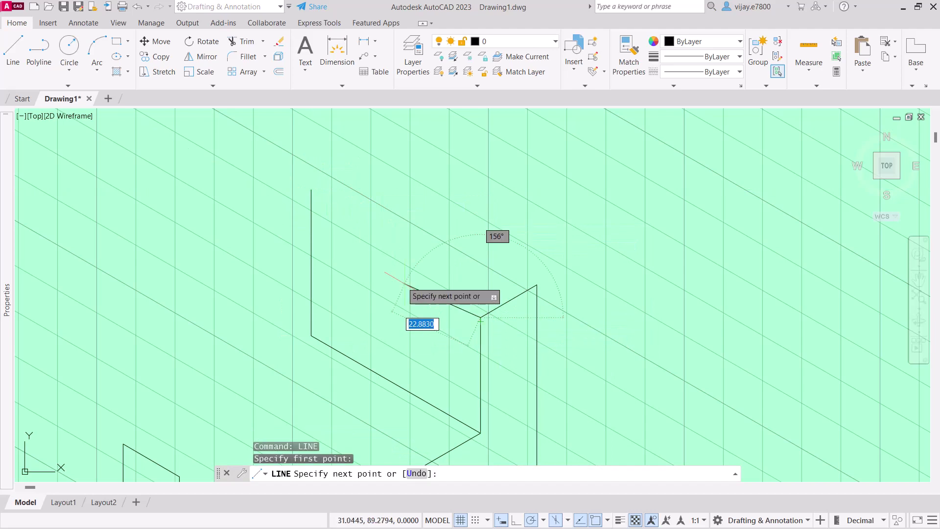
left_click(366, 251)
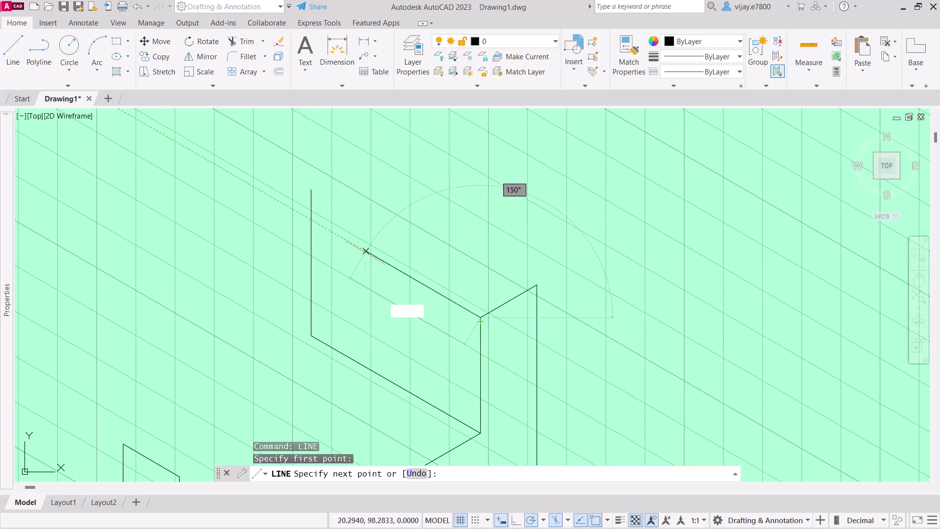
type("54")
key("Return")
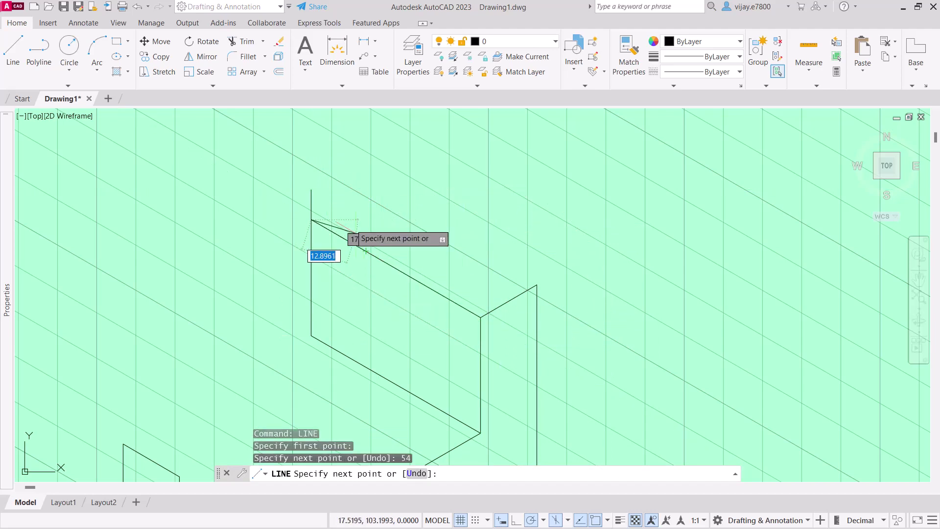
right_click(265, 258)
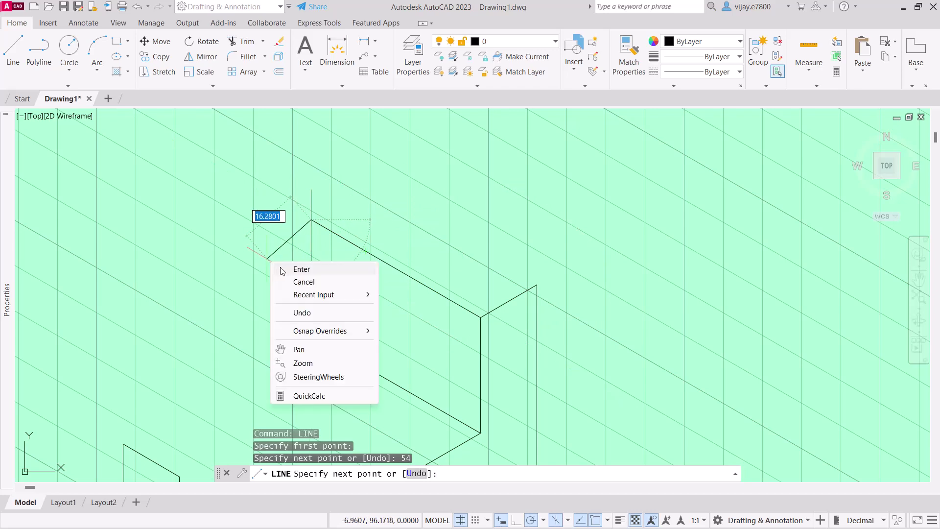
left_click(283, 269)
- Draw the upright's rear top edge 54 along 150° from its rear top corner, then join it to the front edge's far end
right_click(573, 204)
left_click(603, 206)
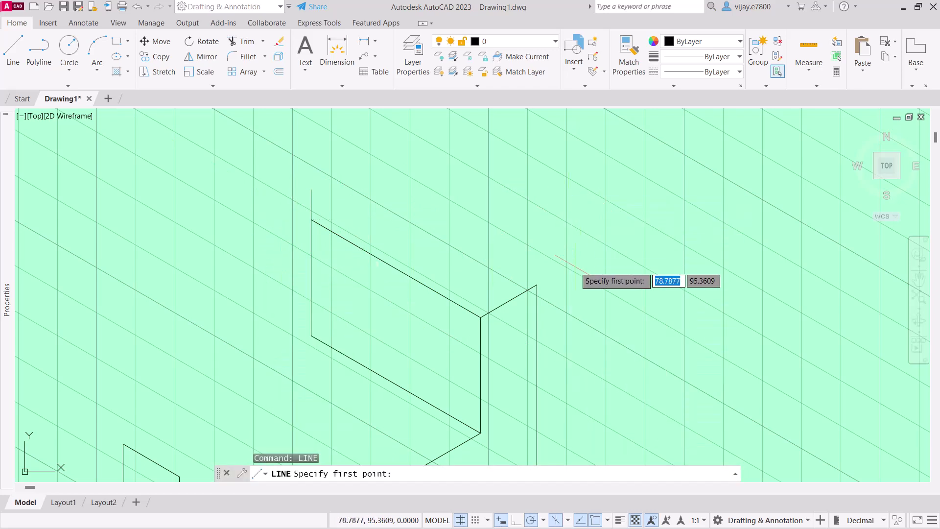
left_click(537, 284)
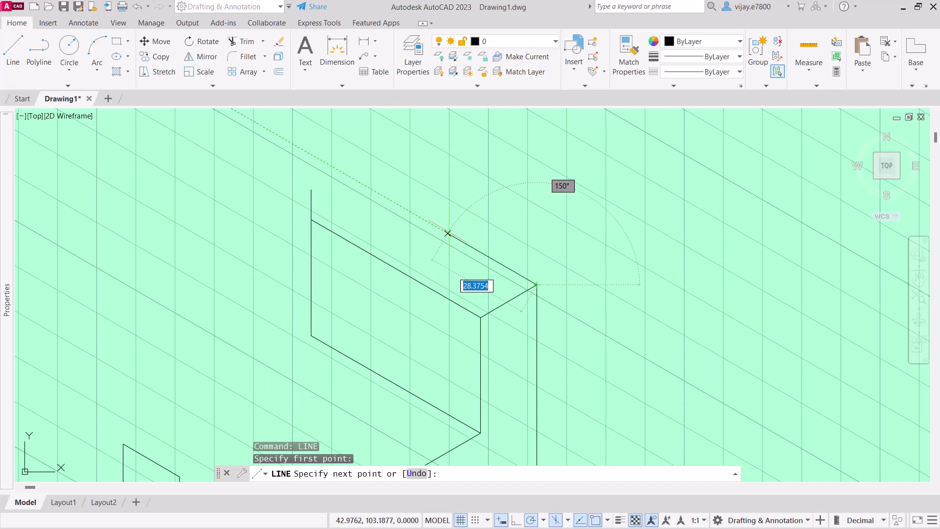
type("54")
key("Return")
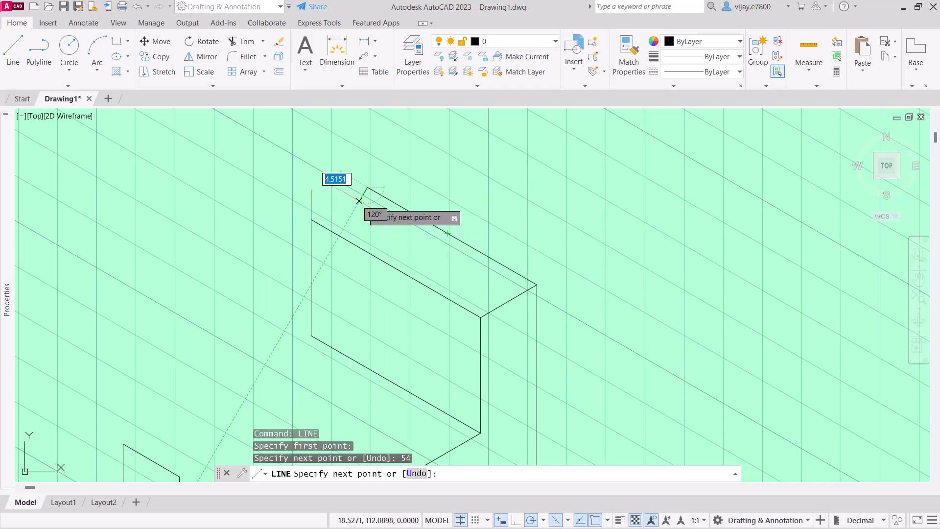
left_click(311, 220)
right_click(255, 219)
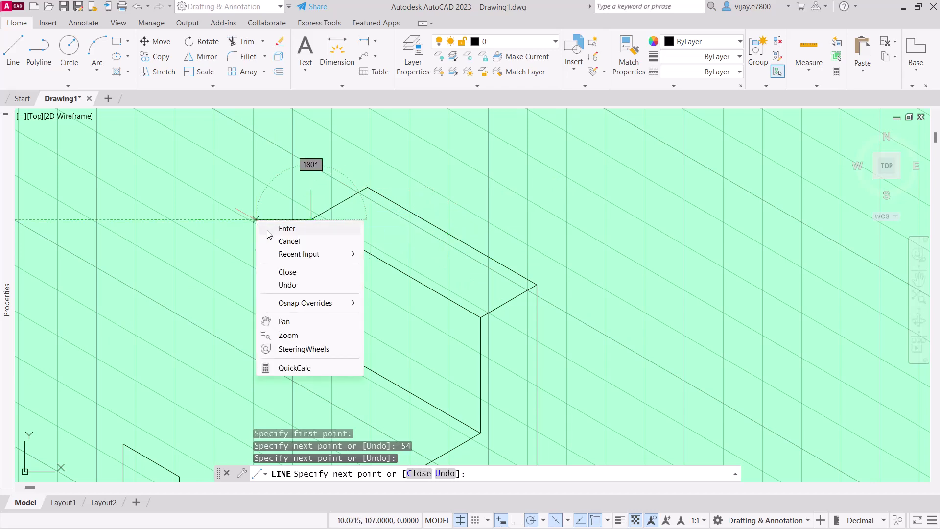
left_click(287, 227)
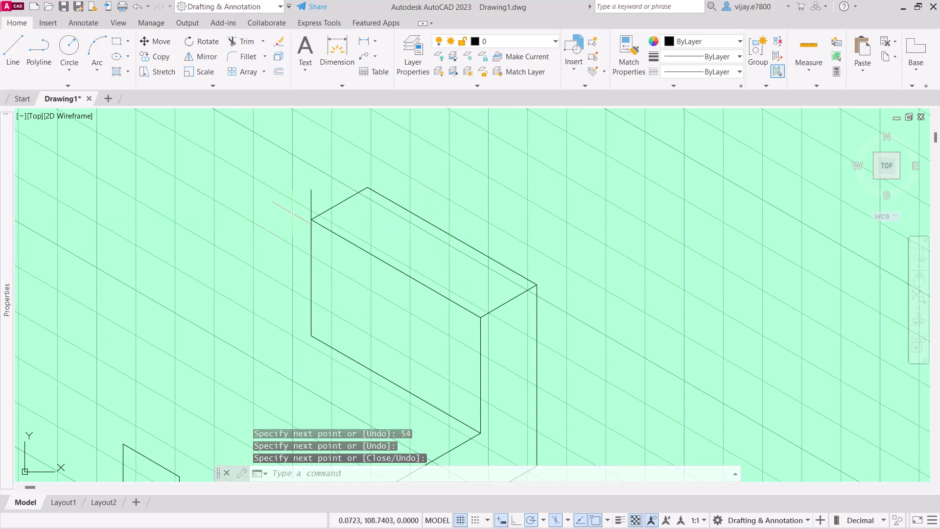
- Trim the excess of the vertical line above the upright's far front top corner
left_click(240, 41)
left_click(312, 196)
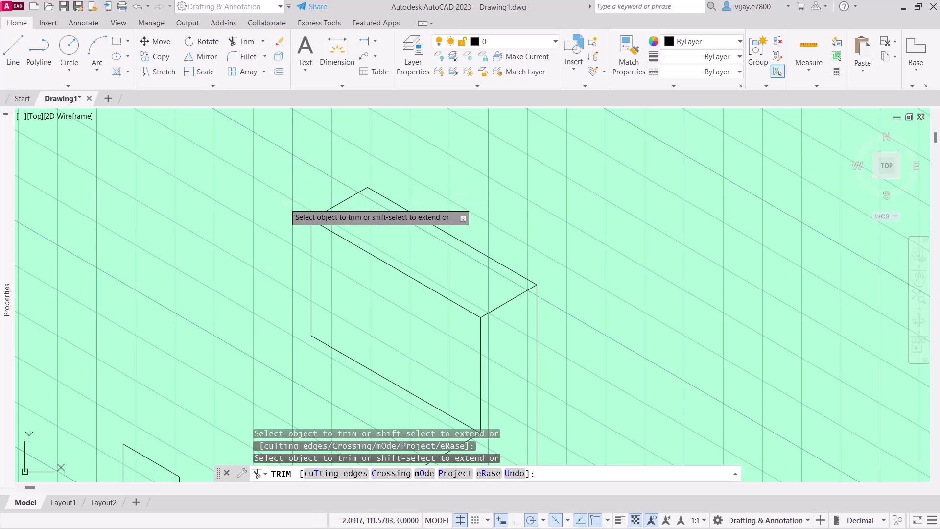
scroll(284, 203, "down", 2)
scroll(252, 295, "up", 2)
mouse_move(251, 295)
middle_mouse_down()
mouse_move(367, 275)
mouse_move(471, 216)
middle_mouse_up()
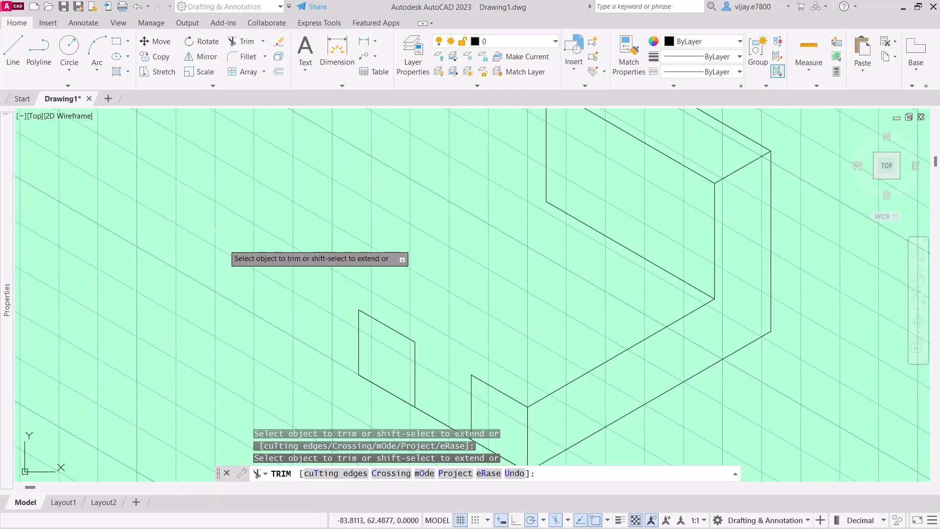
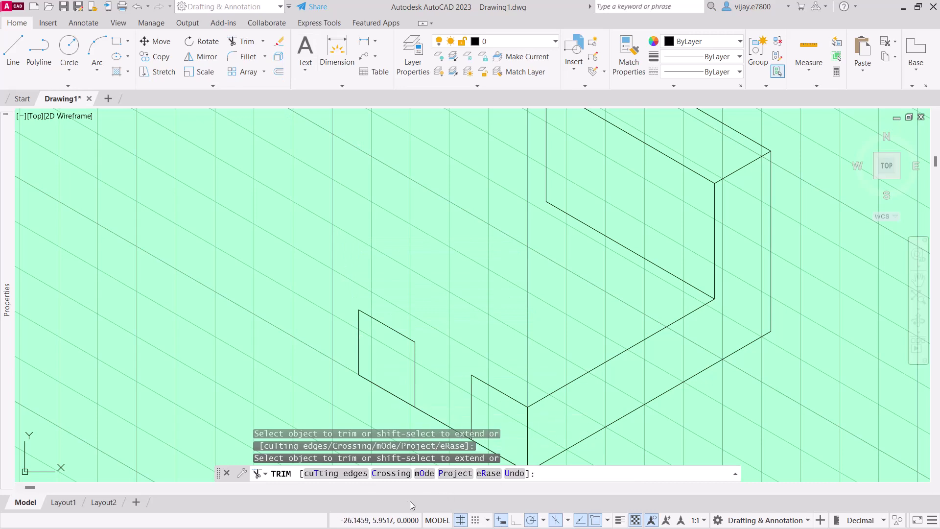
- Set the isometric drafting plane to Isoplane Top and end the Trim command
left_click(568, 520)
left_click(600, 481)
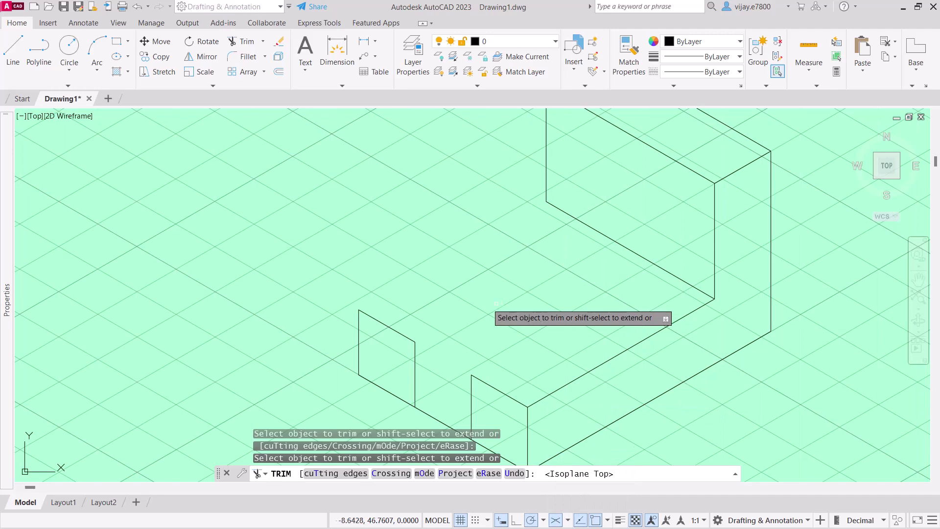
key("Escape")
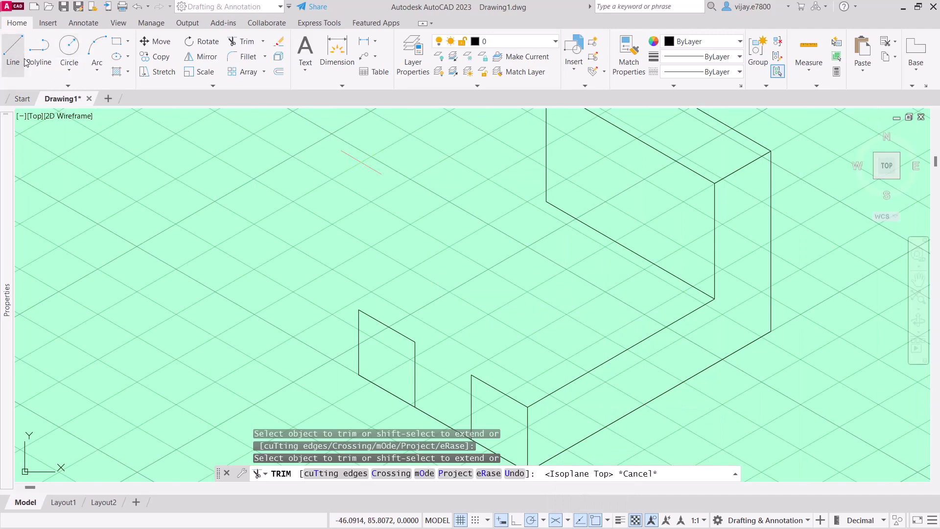
- Draw a line from the base's far front top corner to the upright's foot, 18 along the foot edge, then back to the slot's top corner
left_click(23, 60)
left_click(359, 310)
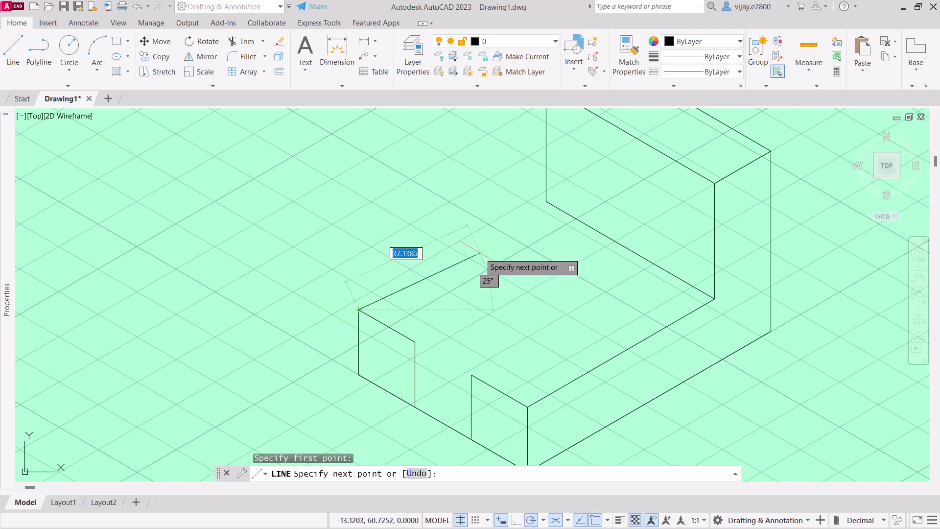
left_click(546, 201)
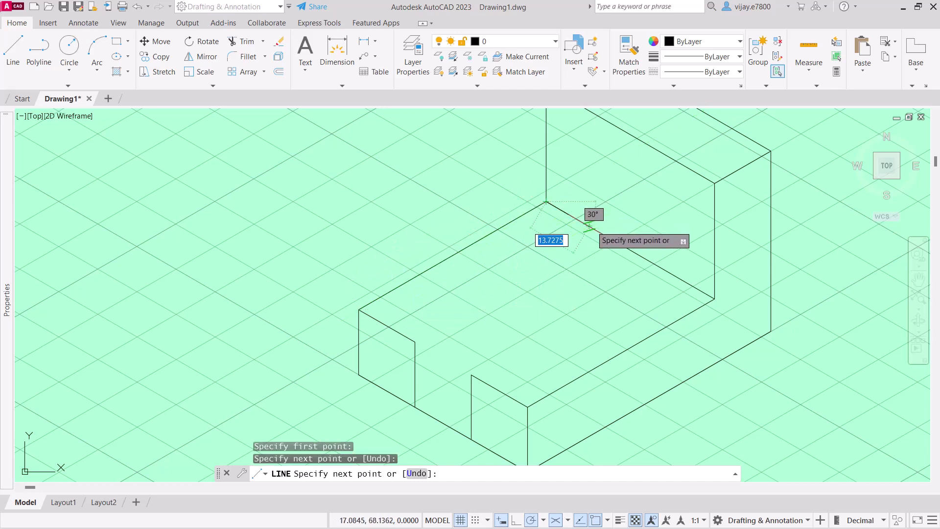
type("18")
key("Return")
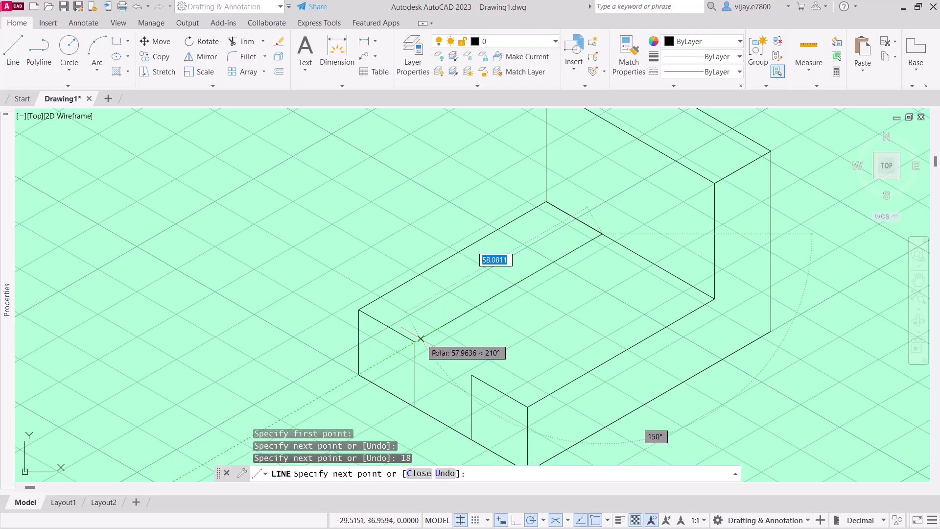
right_click(427, 309)
left_click(435, 316)
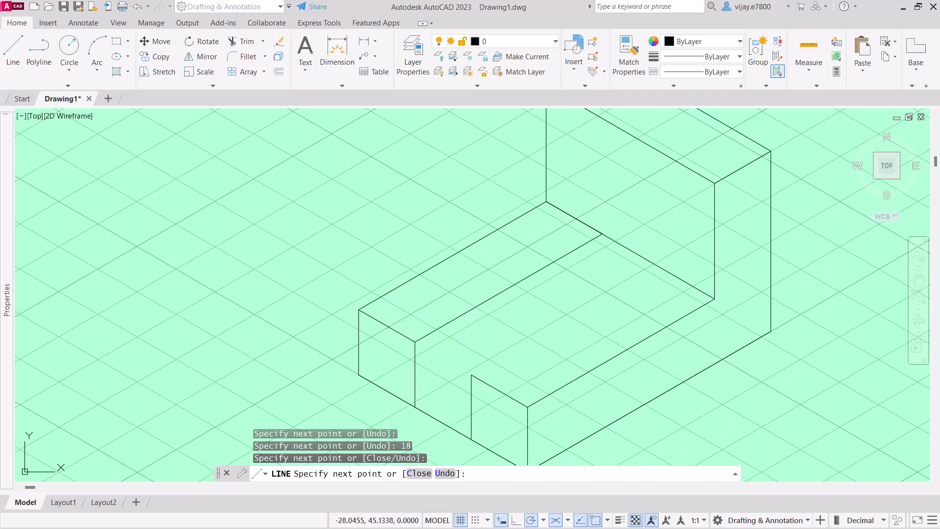
key("Return")
- From the near prong's inner top corner, draw a line 54 along 30°, then continue it to the upright's foot edge
right_click(529, 339)
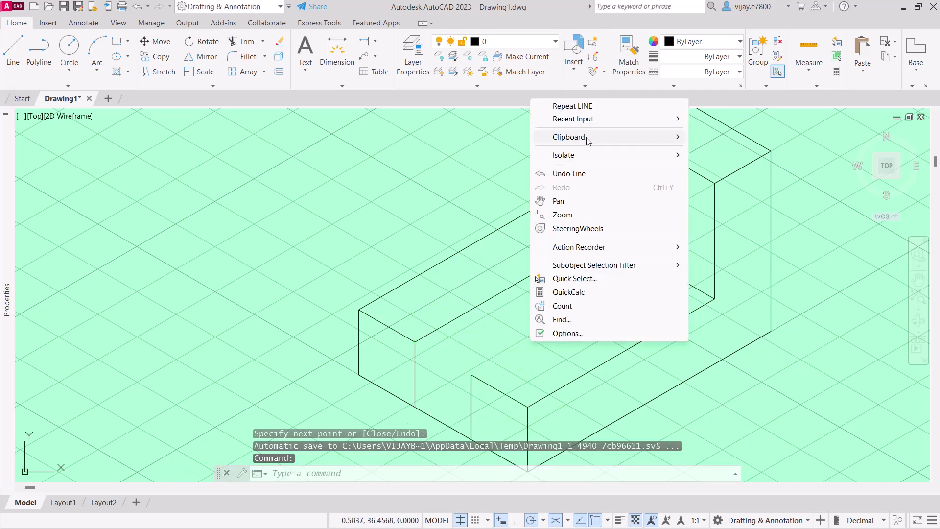
left_click(586, 113)
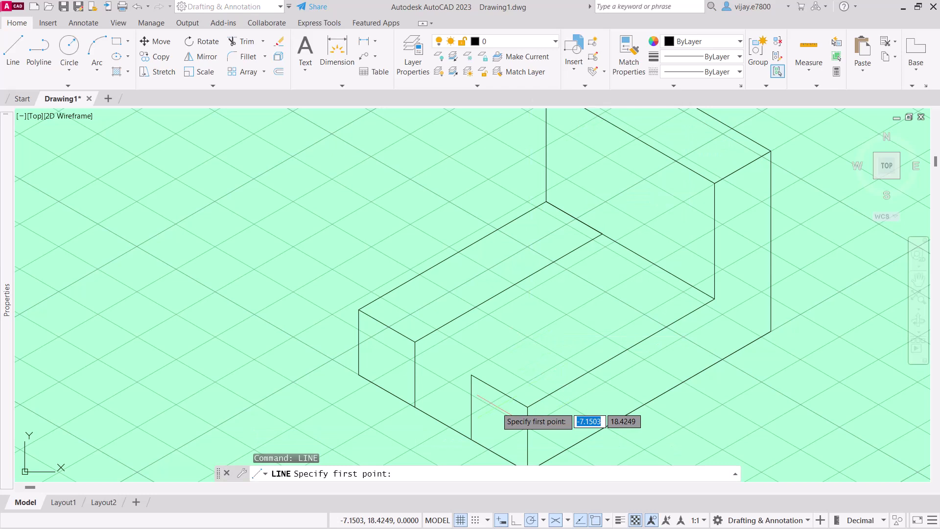
left_click(471, 374)
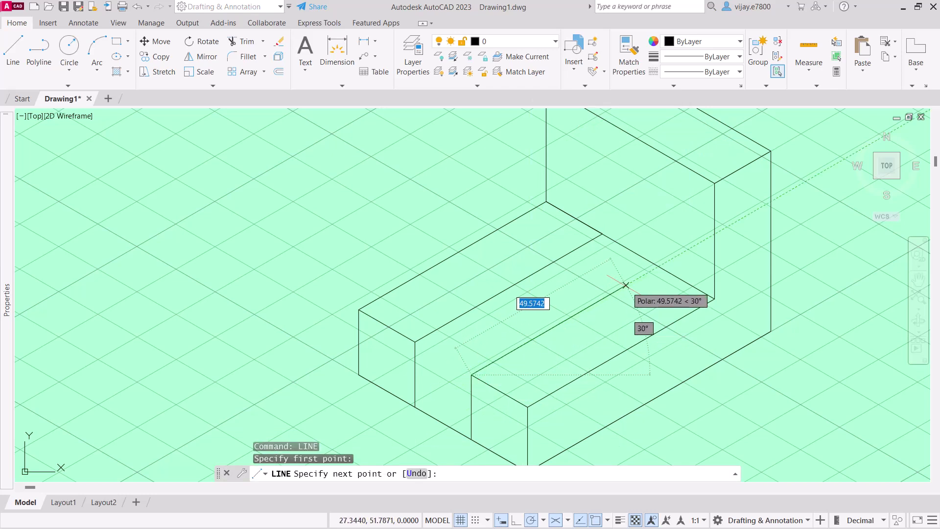
type("54")
key("Return")
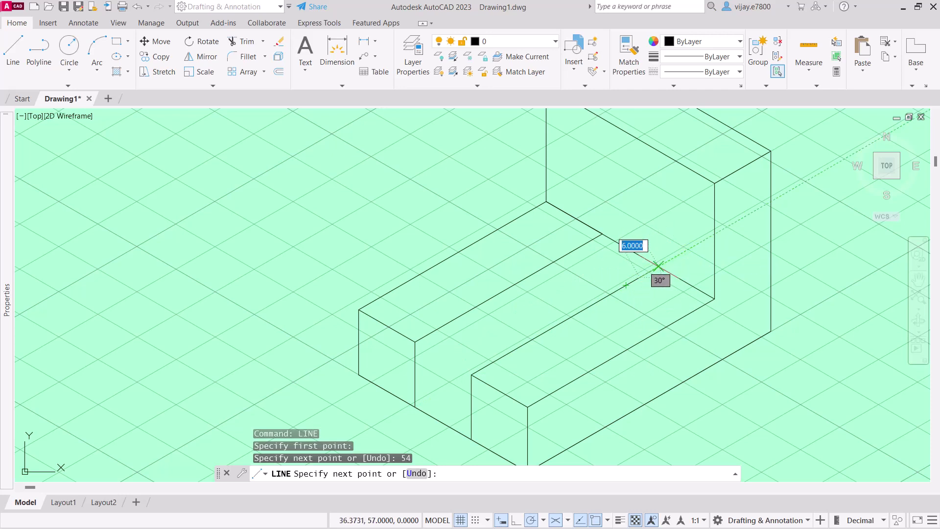
left_click(658, 266)
right_click(611, 335)
left_click(629, 341)
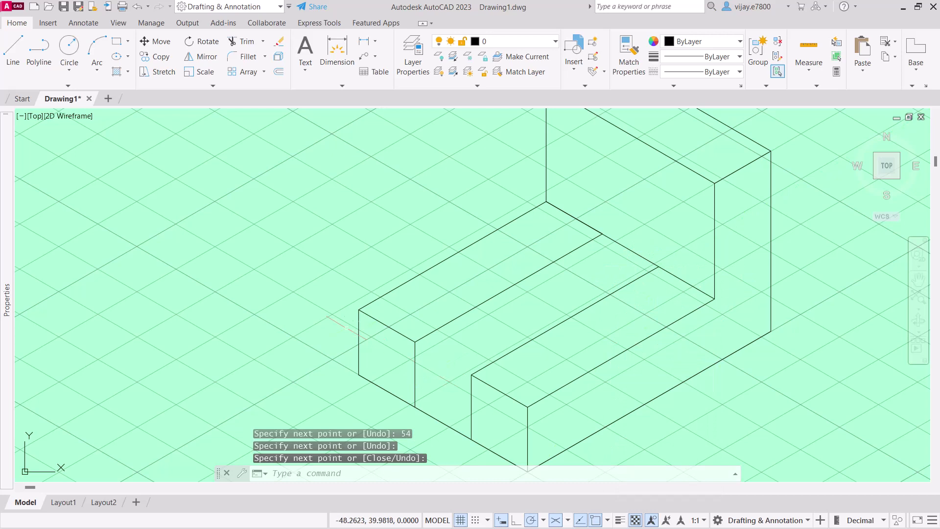
- Draw the visible slot floor edge from the far prong's lower inner corner to the near prong's inner top corner
right_click(198, 275)
left_click(238, 283)
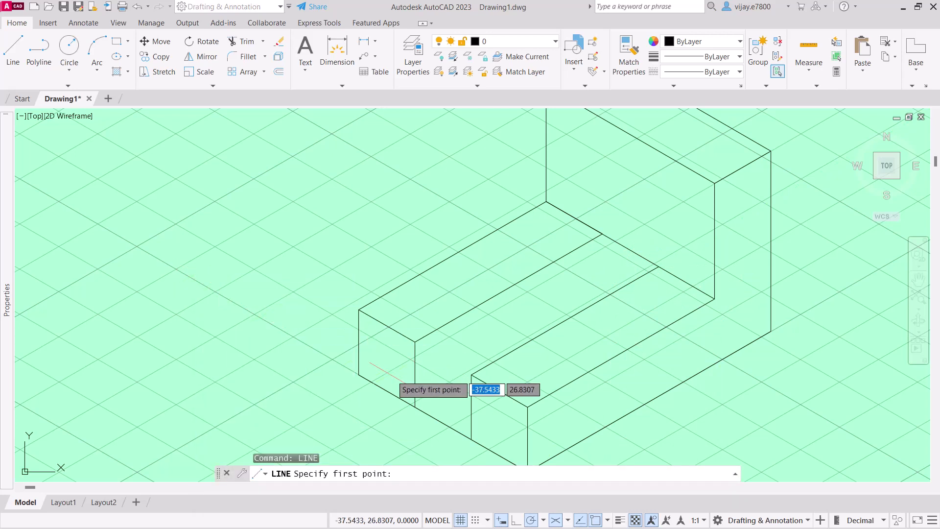
left_click(416, 407)
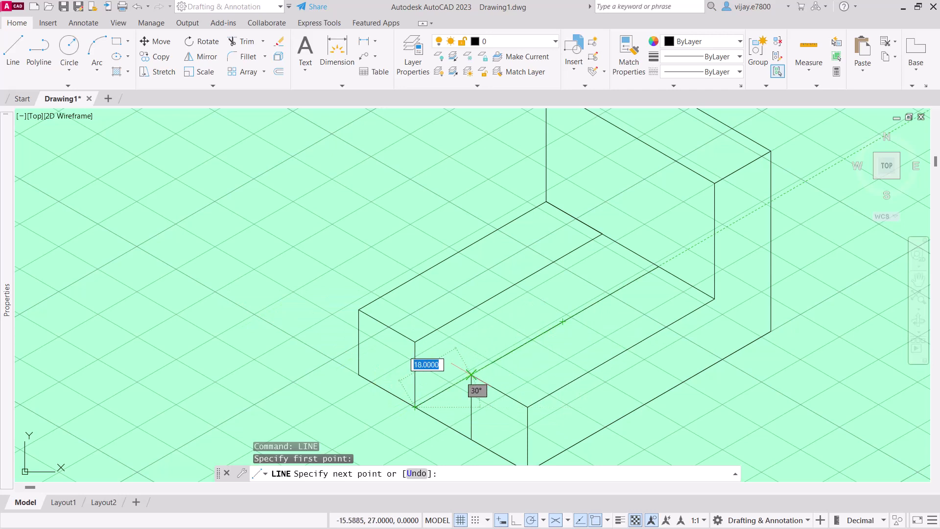
left_click(471, 375)
right_click(217, 357)
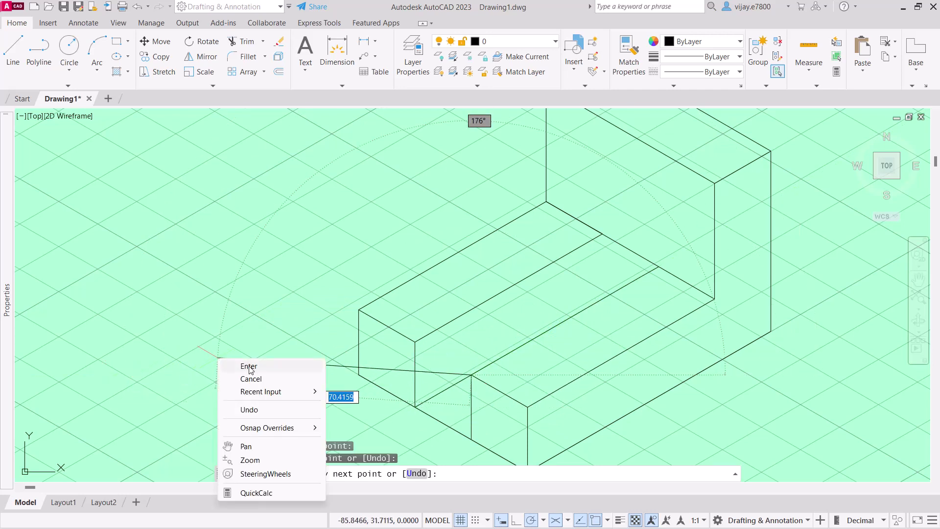
left_click(251, 366)
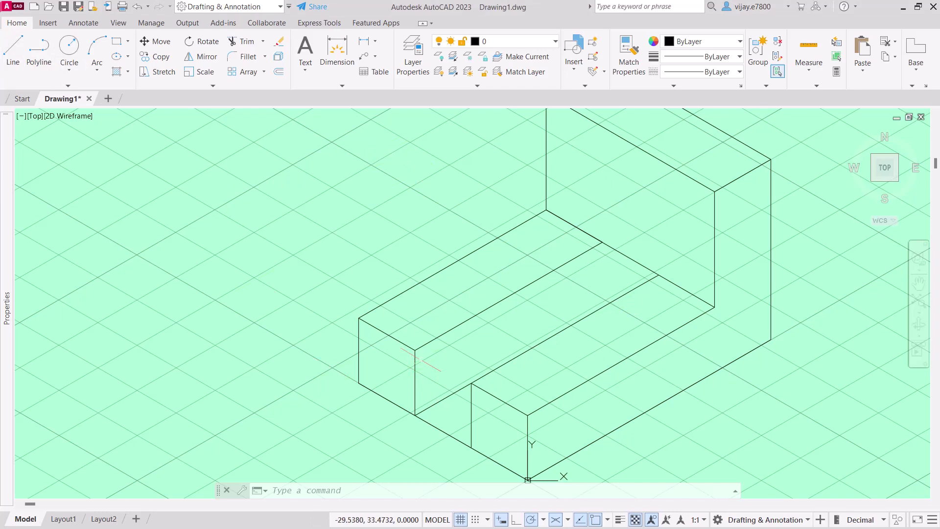
- Draw a line 46 along 30° from the far prong's inner top corner, then across along 330° to the slot's opposite edge
left_click(12, 49)
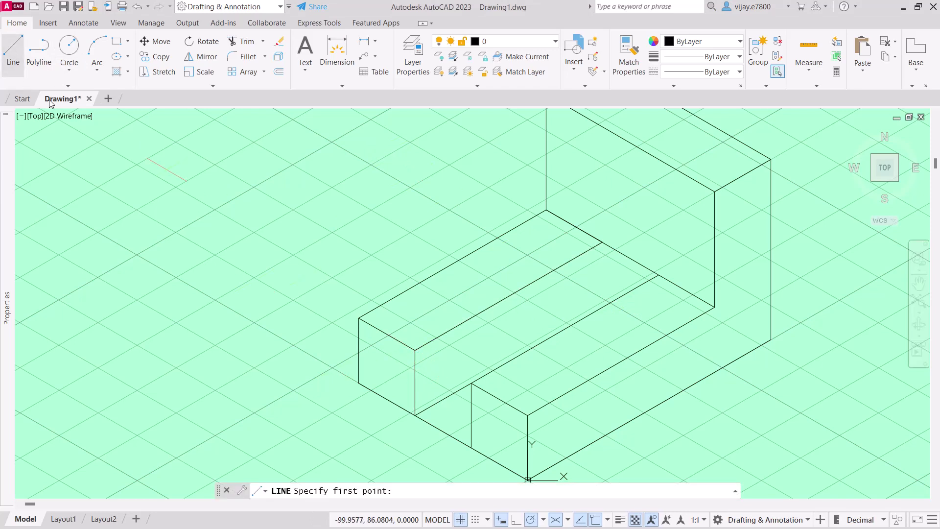
left_click(415, 350)
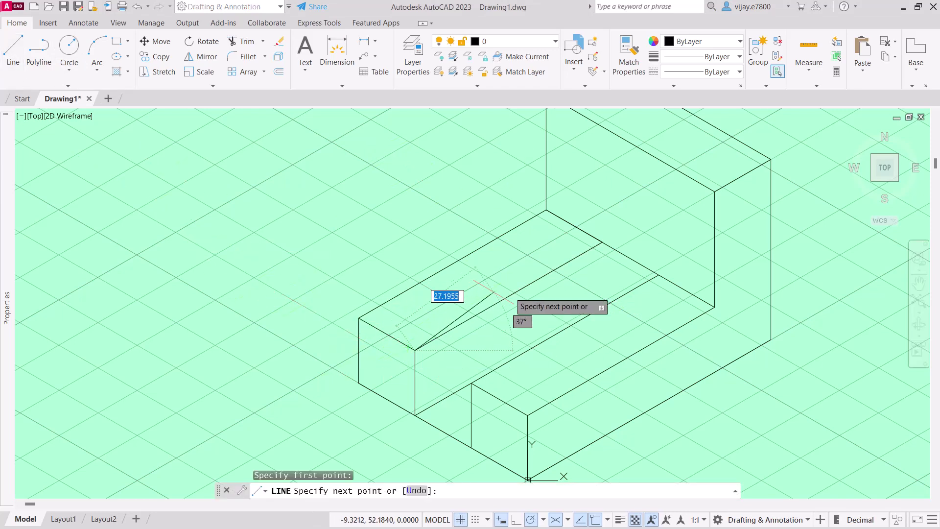
type("46")
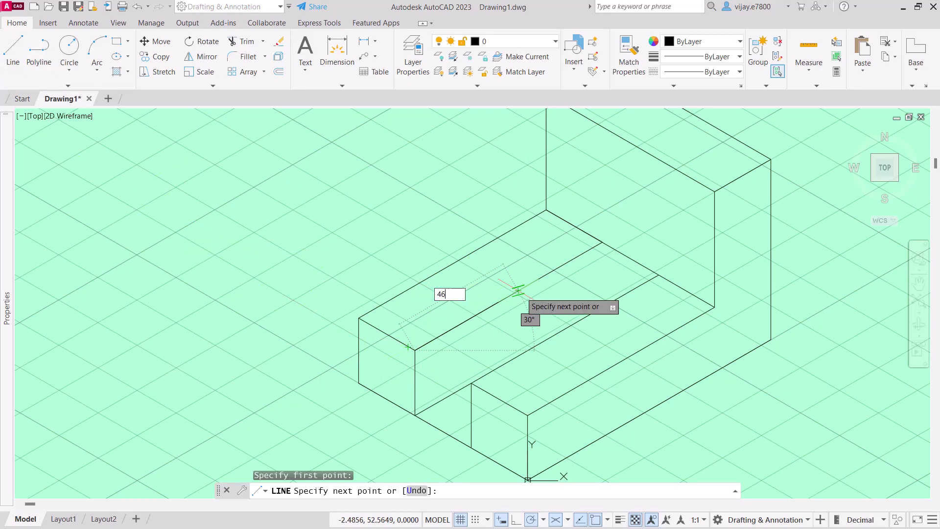
key("Return")
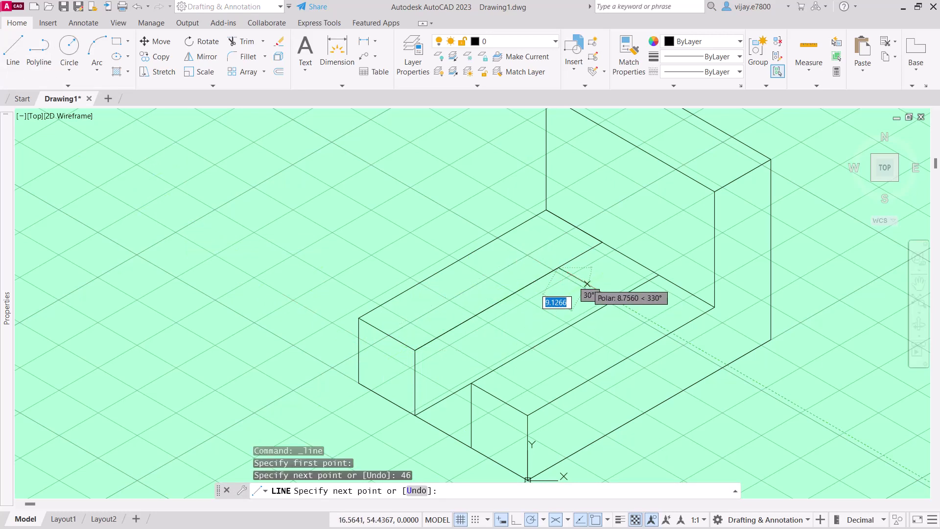
left_click(614, 300)
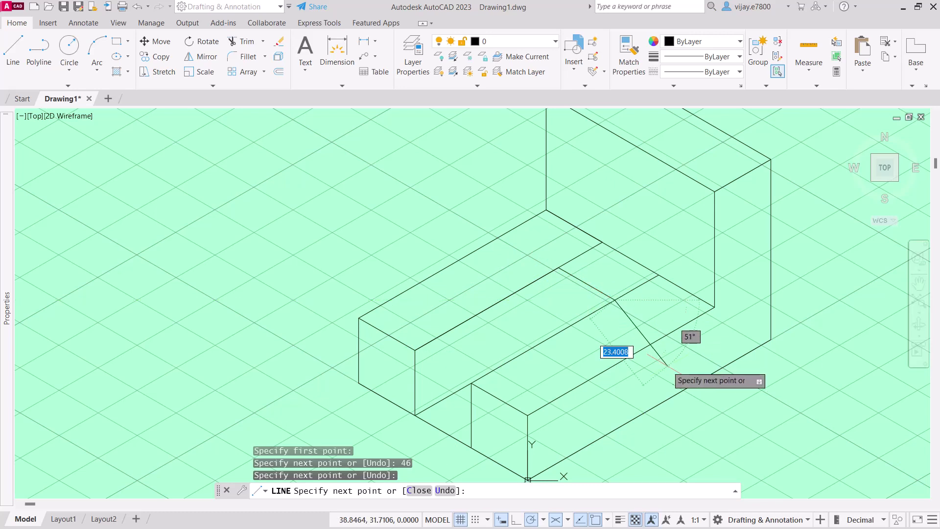
right_click(595, 325)
left_click(624, 334)
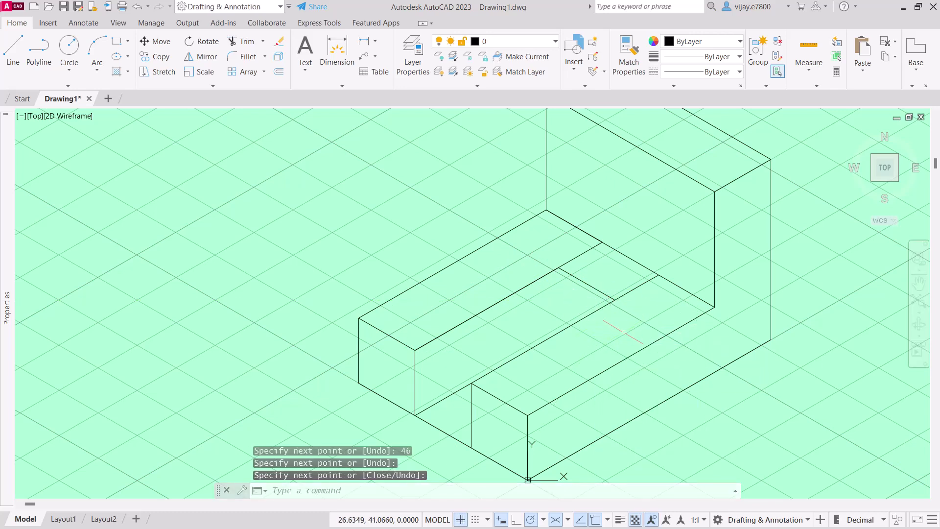
- Trim the slot edges beyond its closed end and the front line across its opening, erasing the leftover stub at the upright's foot
left_click(243, 50)
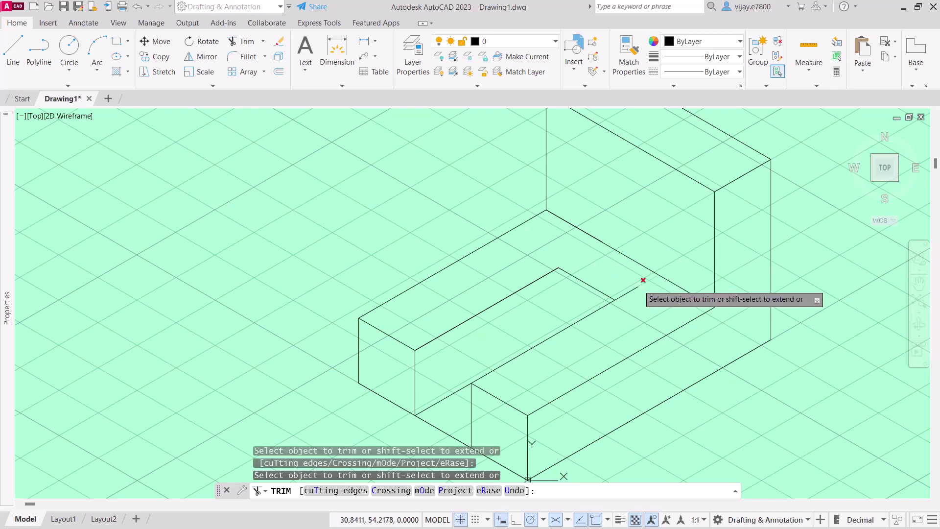
left_click(642, 279)
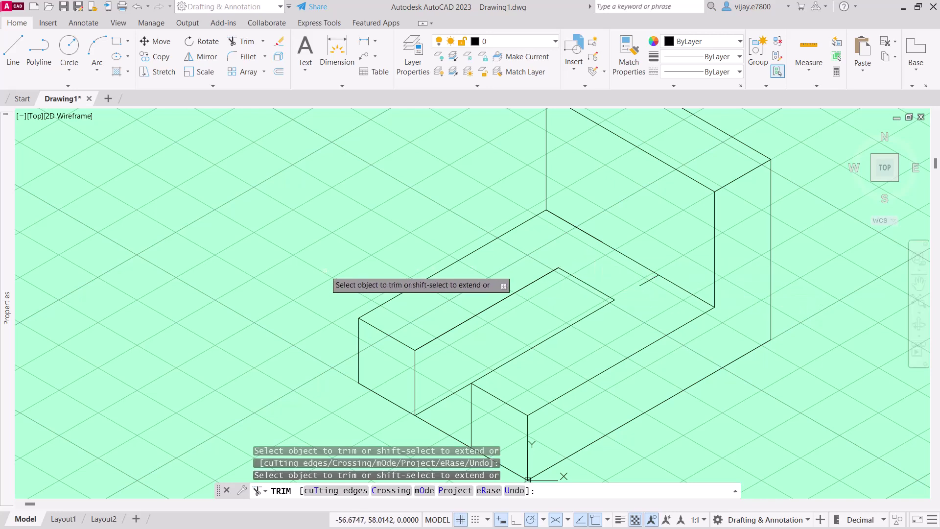
right_click(288, 328)
left_click(318, 334)
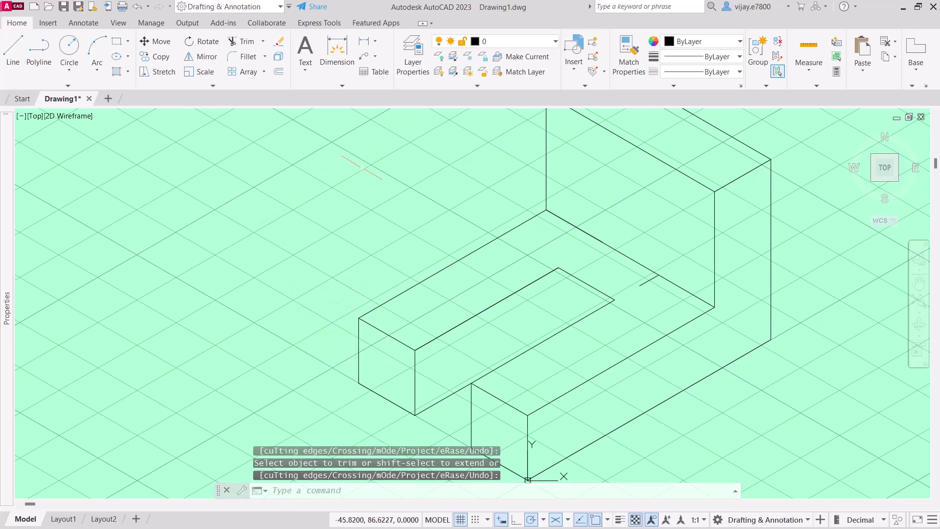
left_click(647, 281)
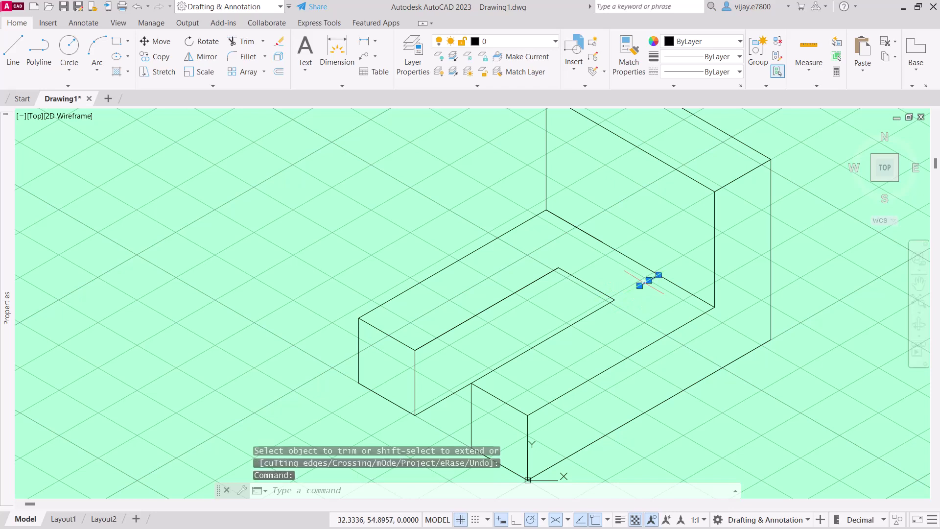
key("Delete")
- Set the current lineweight to 0.30 mm
middle_click_drag(465, 288, 401, 271)
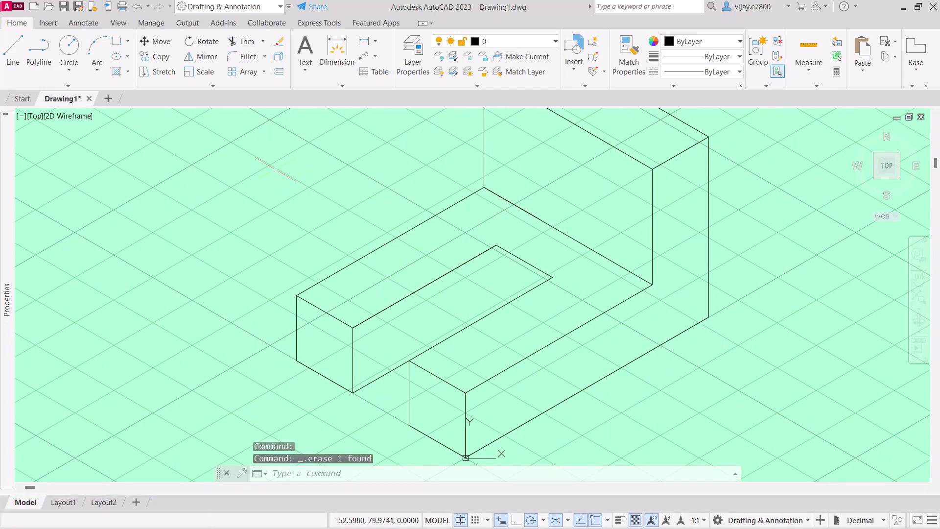
left_click(680, 62)
scroll(684, 202, "down", 1)
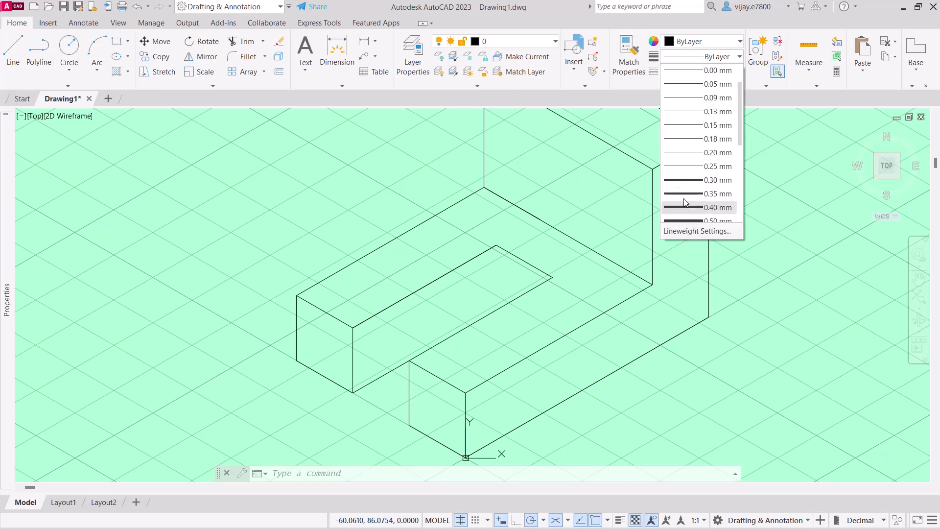
left_click(684, 180)
- Select all the lines of the slotted block and set their lineweight to 0.40 mm
left_click(751, 402)
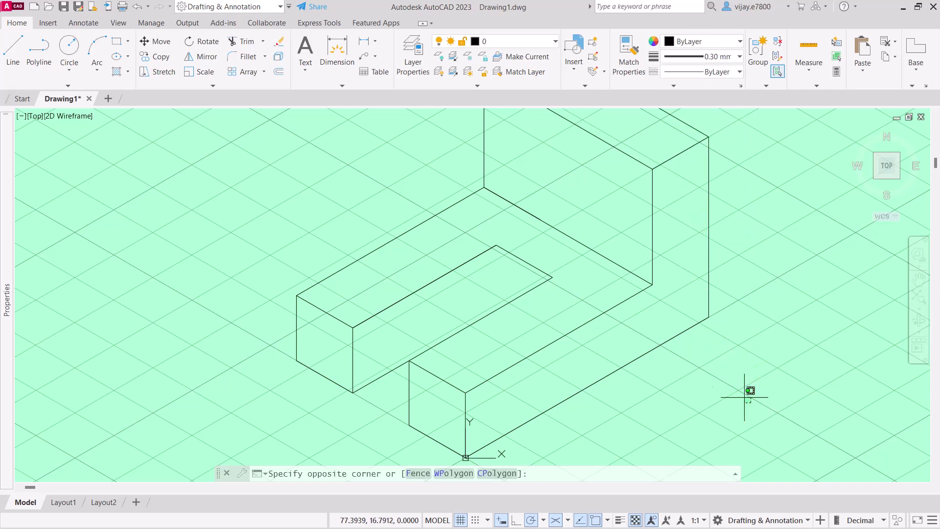
scroll(337, 145, "down", 2)
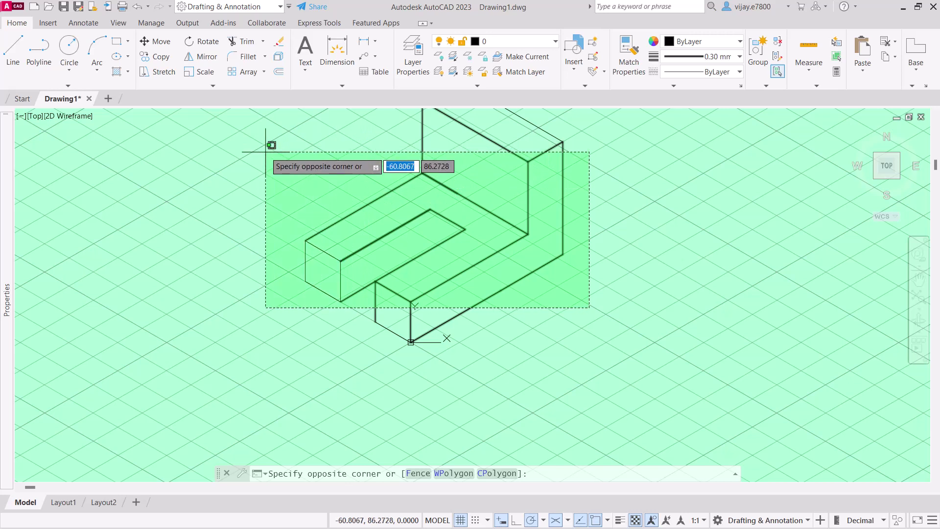
left_click(226, 152)
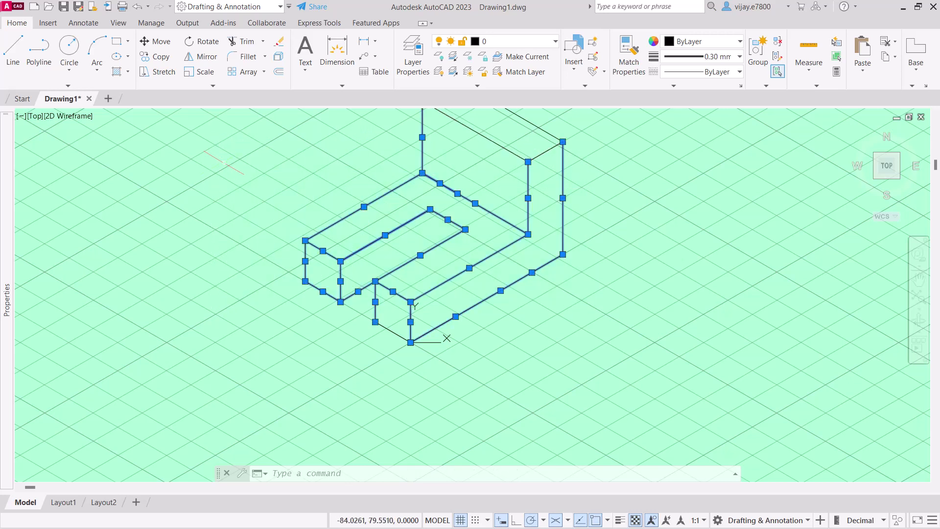
middle_click_drag(373, 245, 374, 315)
scroll(376, 315, "up", 2)
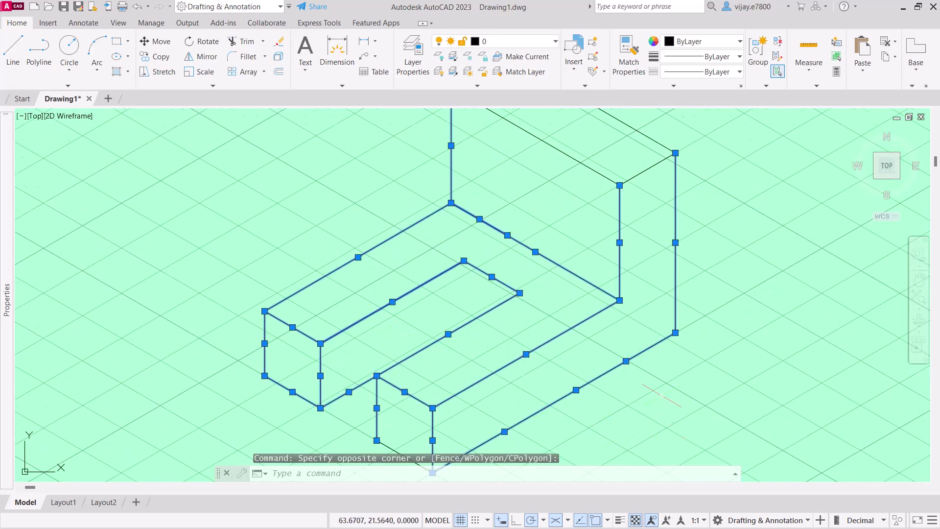
scroll(661, 396, "down", 2)
left_click(735, 455)
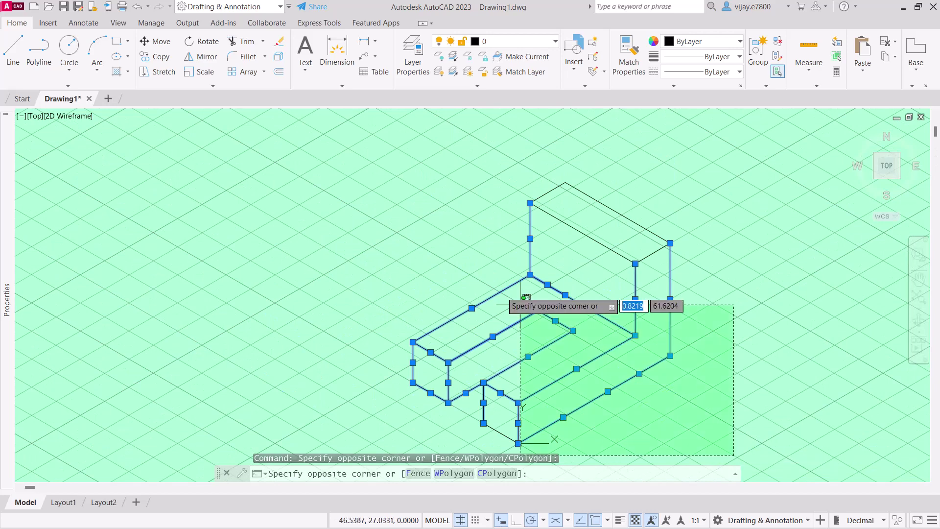
left_click(397, 180)
left_click(678, 57)
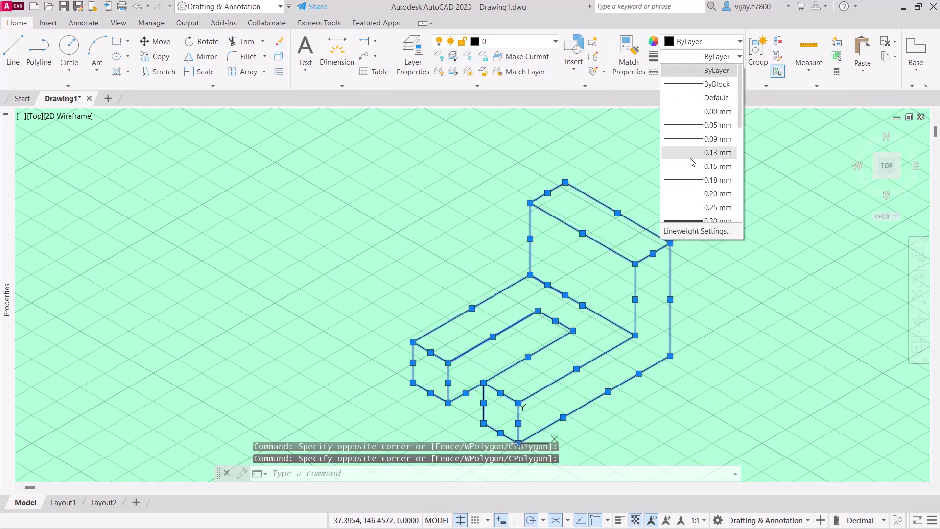
left_click(693, 221)
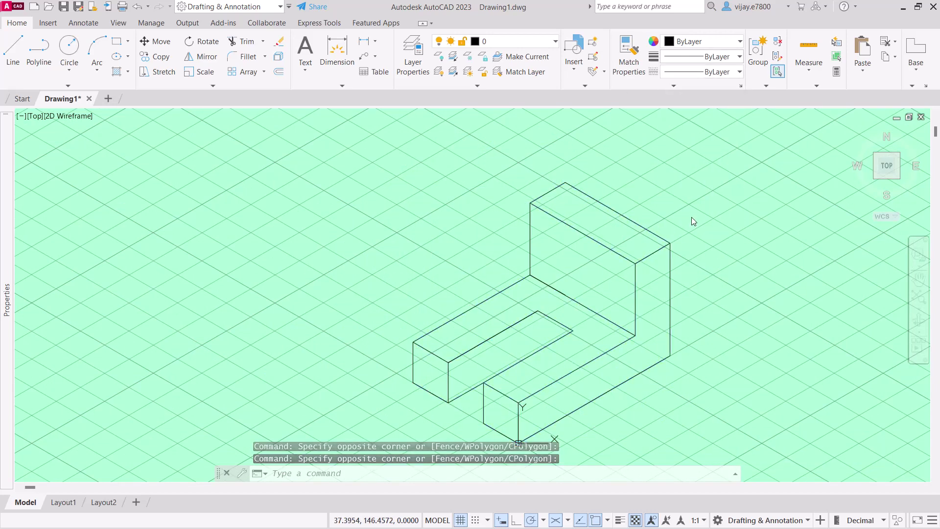
- Turn on Display Lineweight in the lineweight settings
left_click(686, 57)
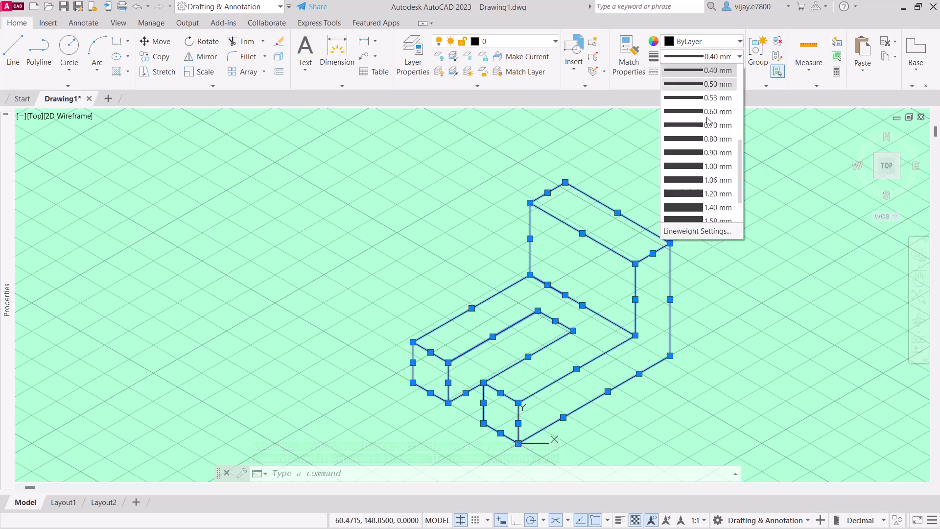
left_click(689, 232)
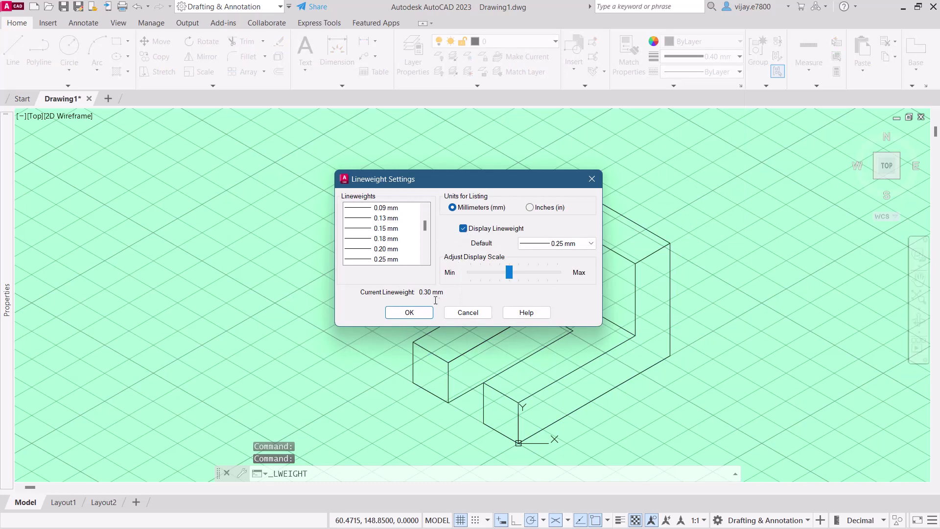
left_click(409, 313)
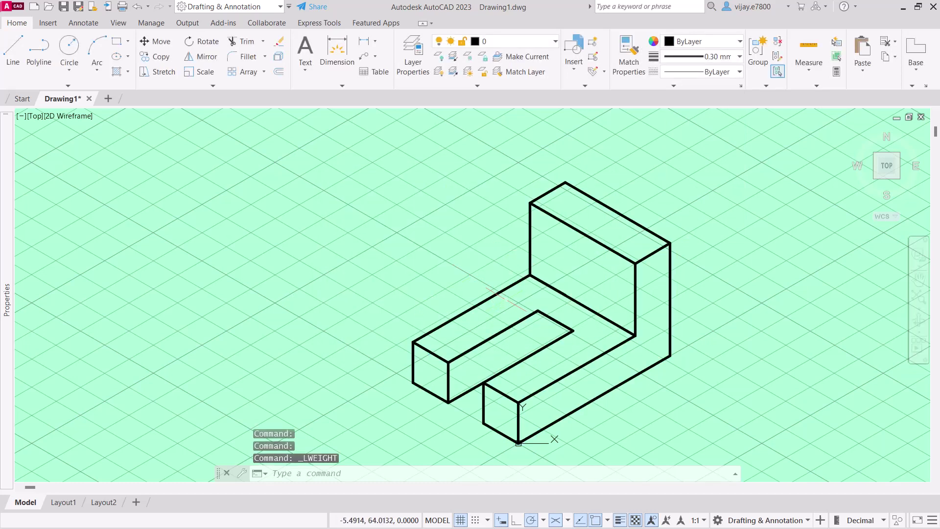
- Draw a vertical line from the far corner of the slot's closed end straight down to the slot's opposite edge
middle_click_drag(481, 272, 460, 226)
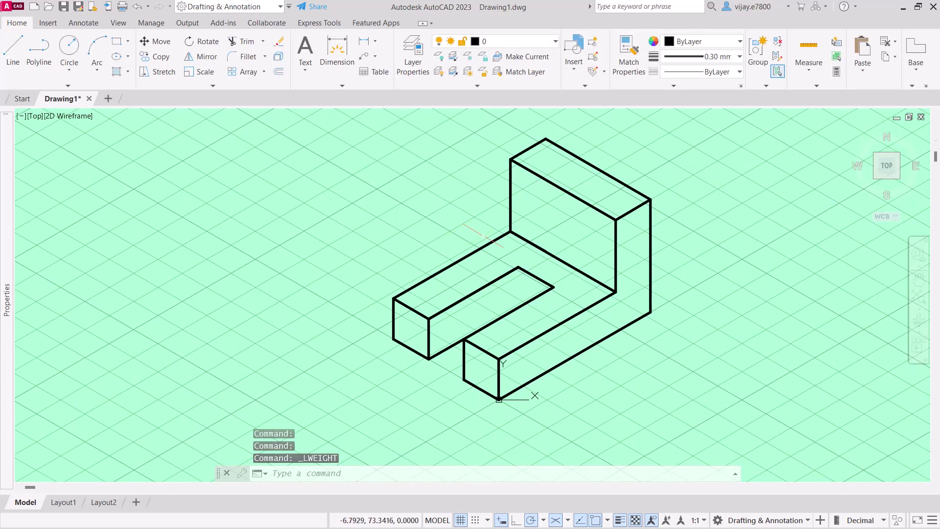
scroll(459, 227, "up", 2)
left_click(17, 54)
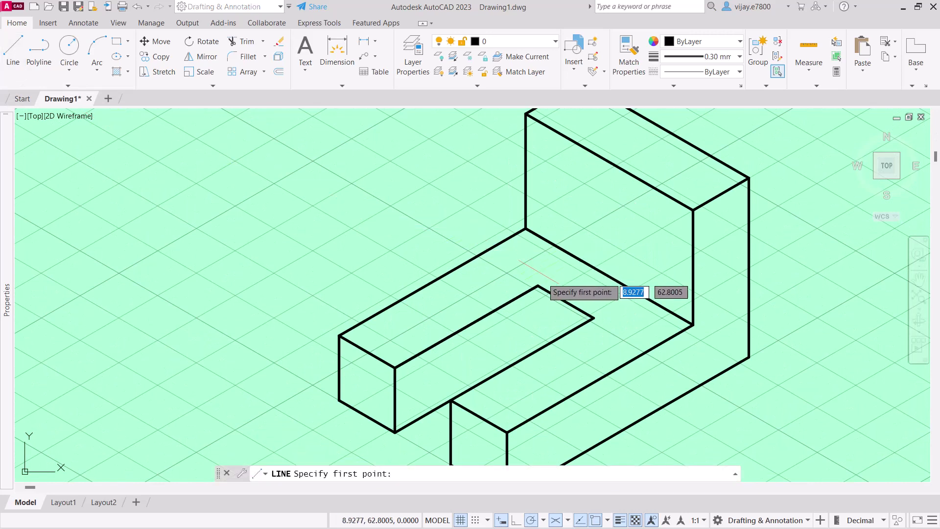
left_click(537, 285)
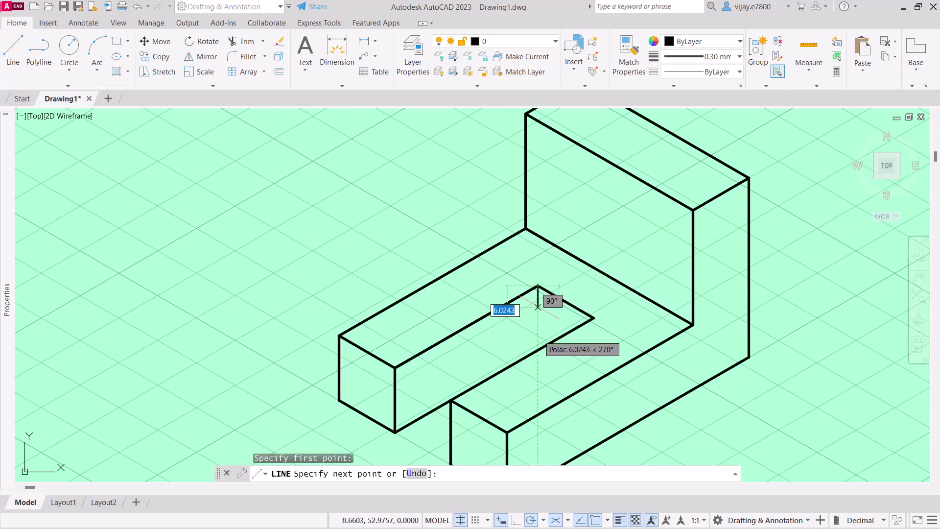
left_click(538, 350)
right_click(324, 299)
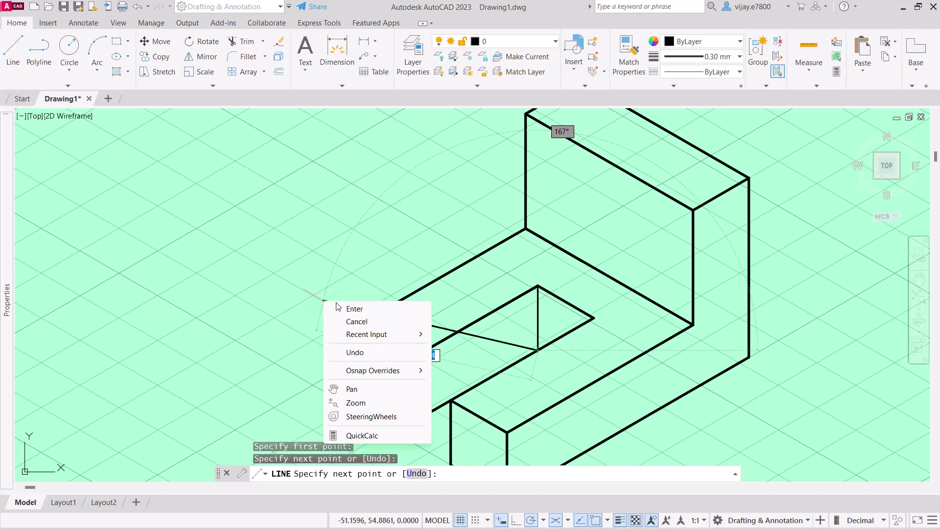
left_click(345, 308)
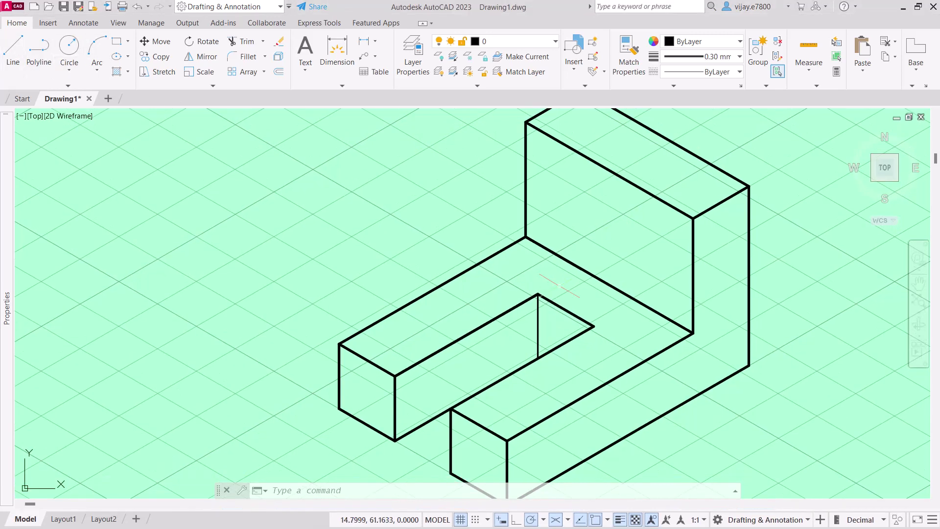
- Draw a construction line from the far corner of the slot's closed end to the upright's foot line, then 7 straight up
right_click(411, 236)
left_click(428, 243)
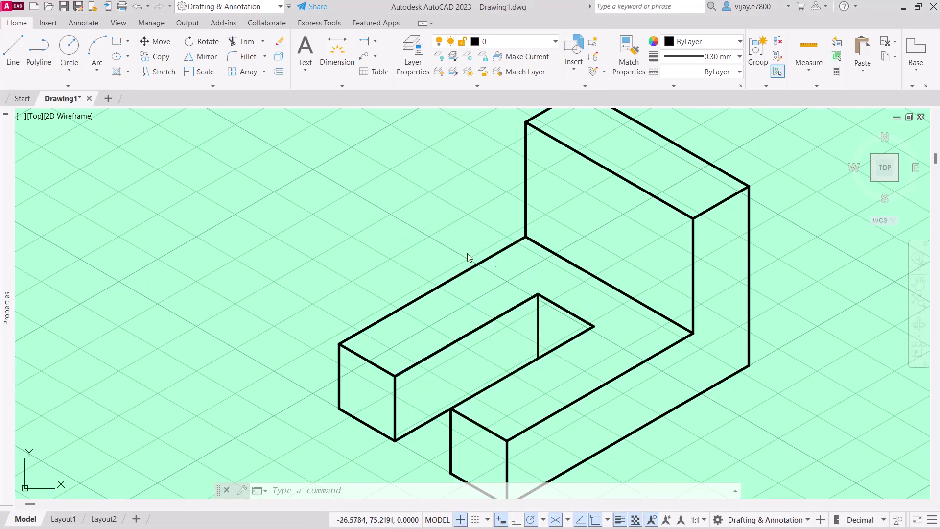
left_click(538, 294)
left_click(582, 269)
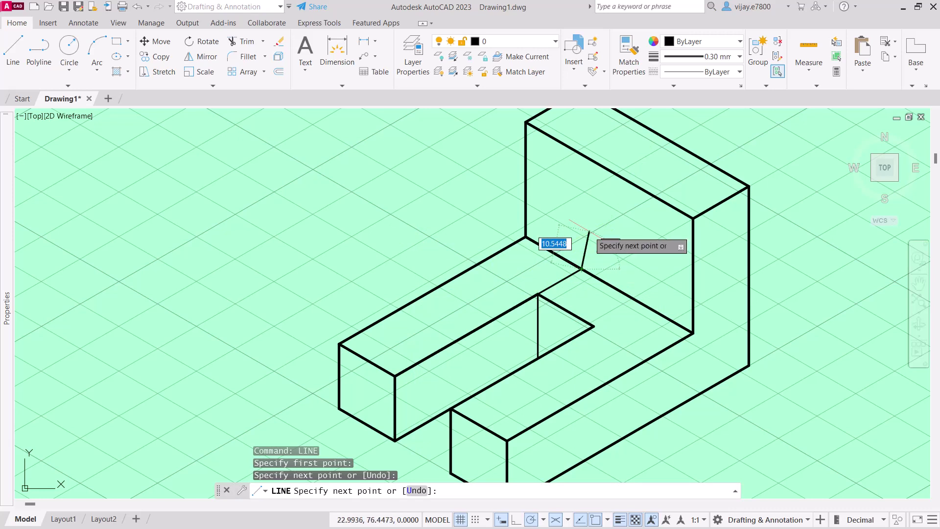
type("7")
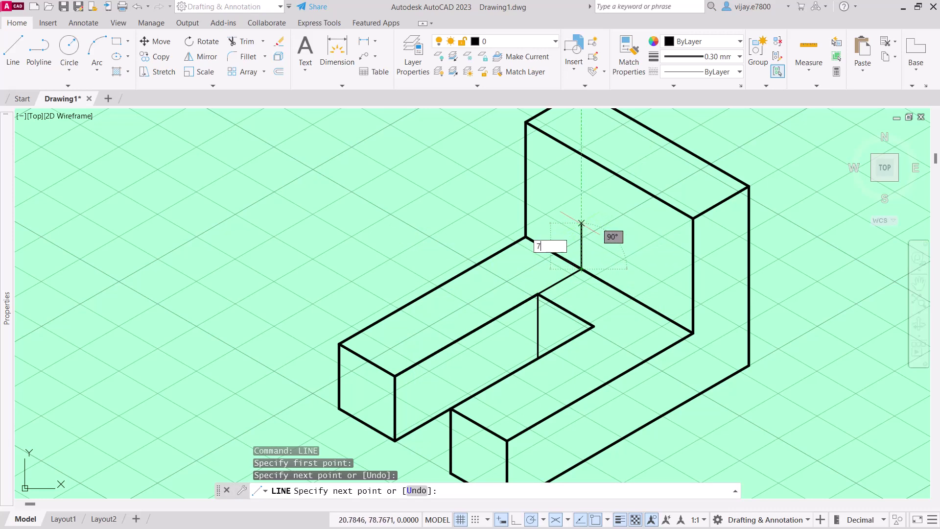
key("Return")
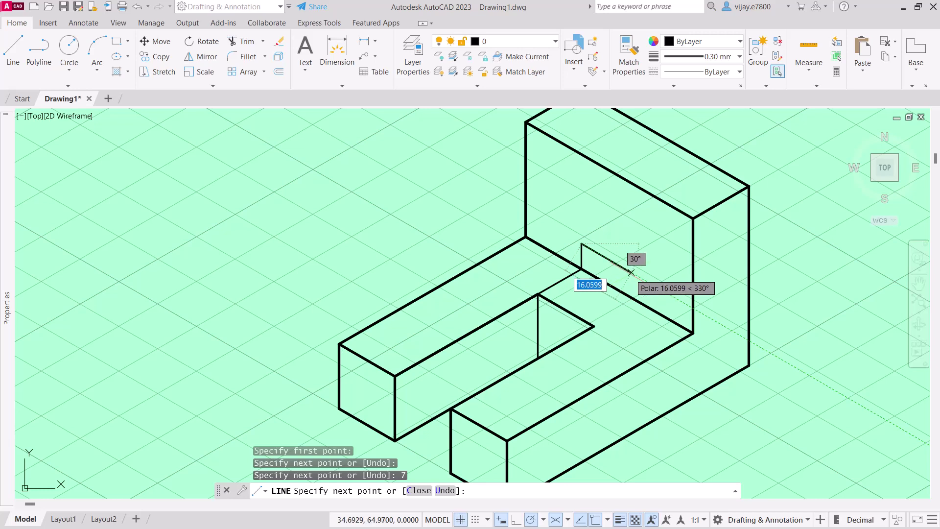
- Switch to the left isoplane and draw an 18 by 18 isometric square on the upright's front face from the construction line's upper end
left_click(567, 521)
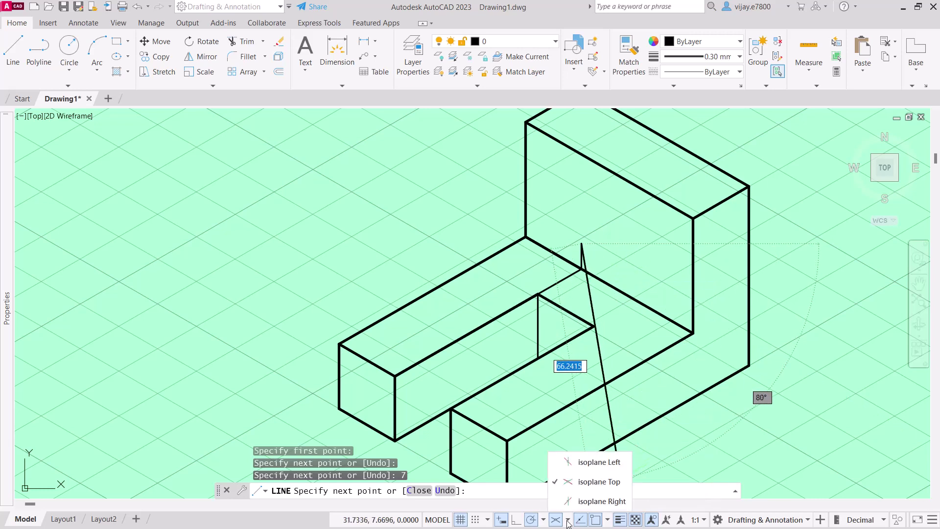
left_click(569, 463)
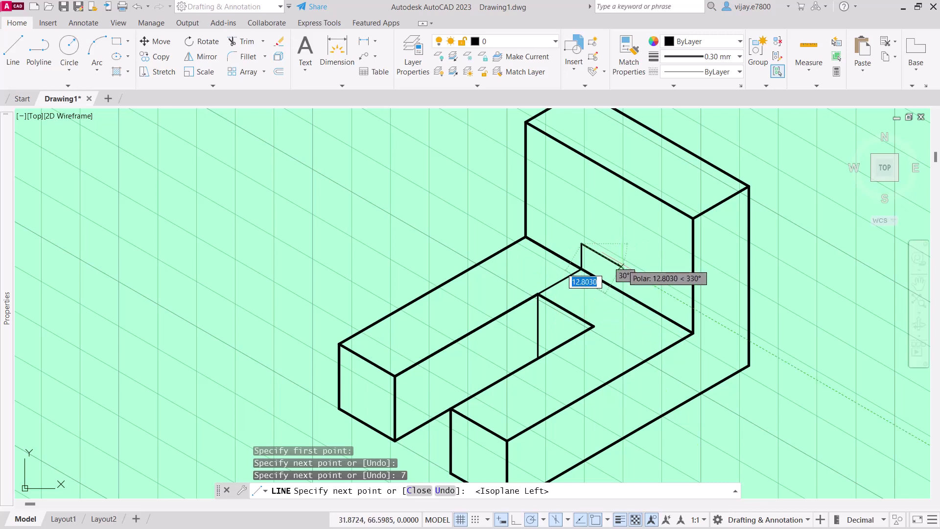
type("18")
key("Return")
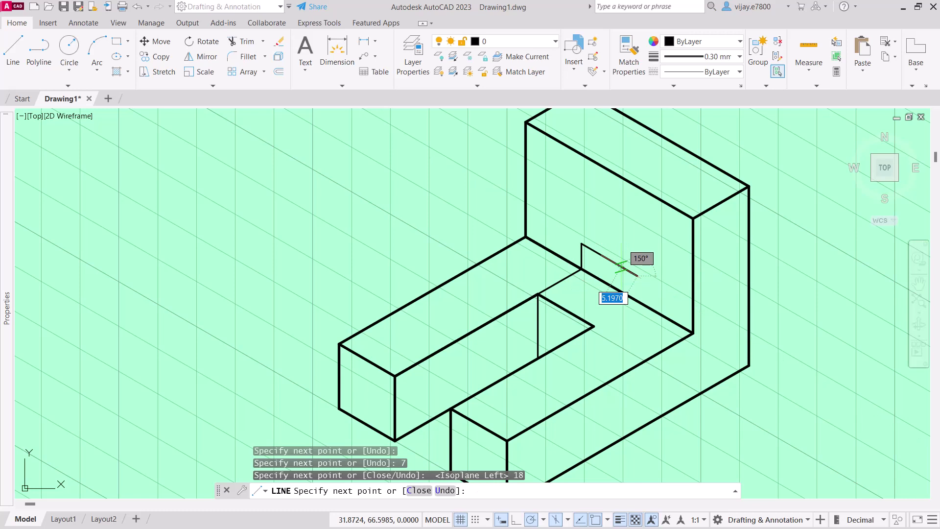
type("18")
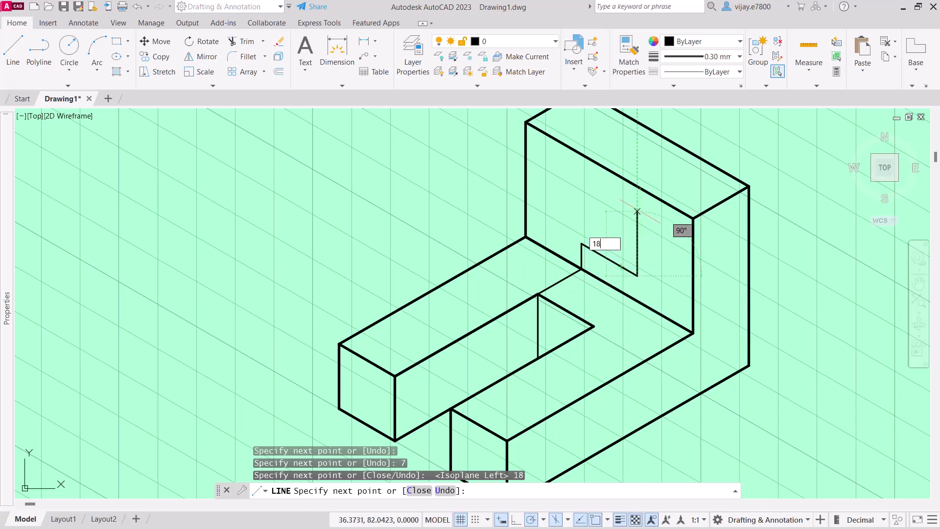
key("Return")
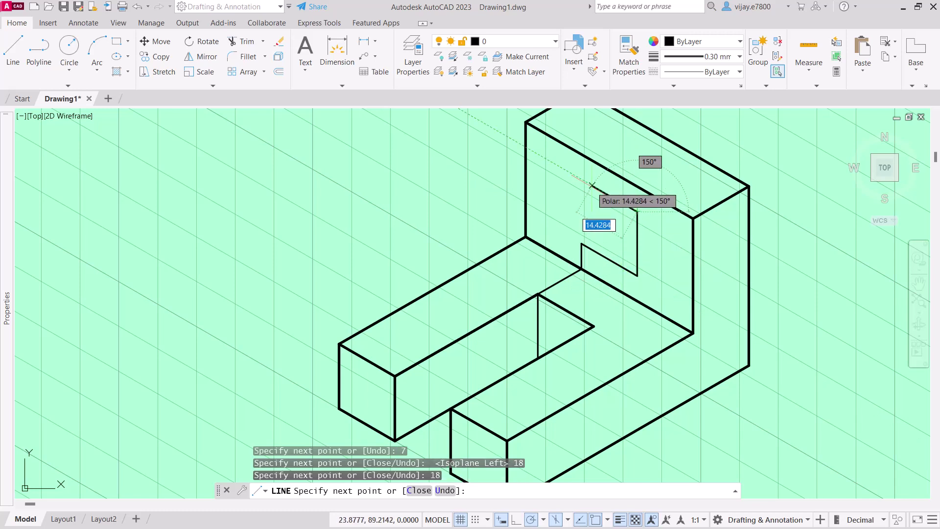
type("18")
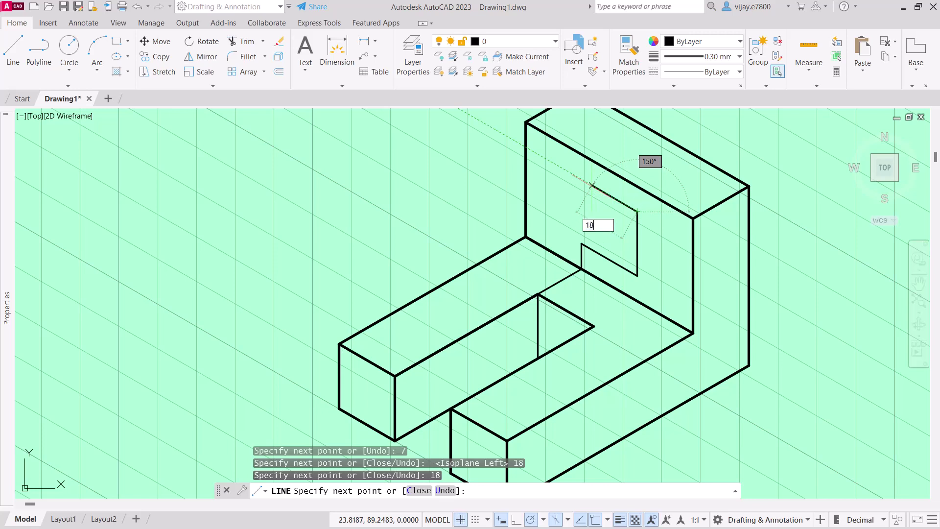
key("Return")
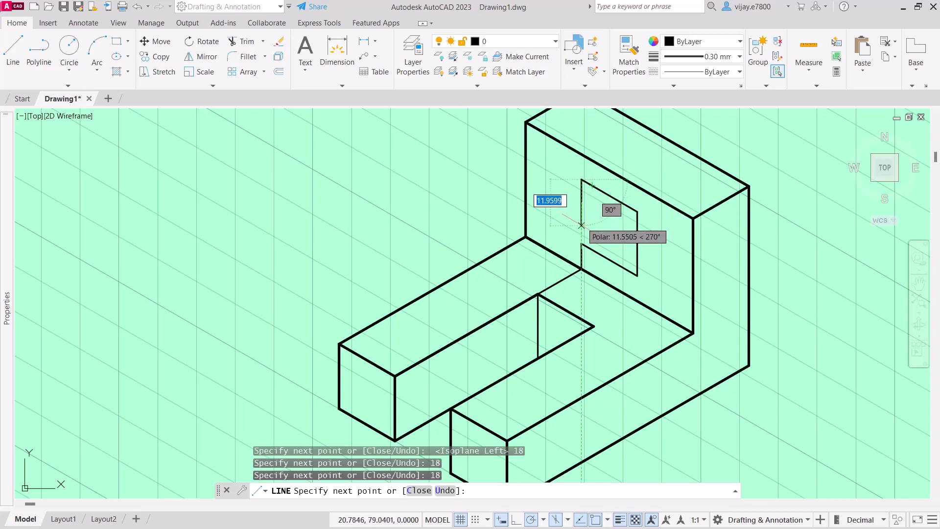
left_click(581, 244)
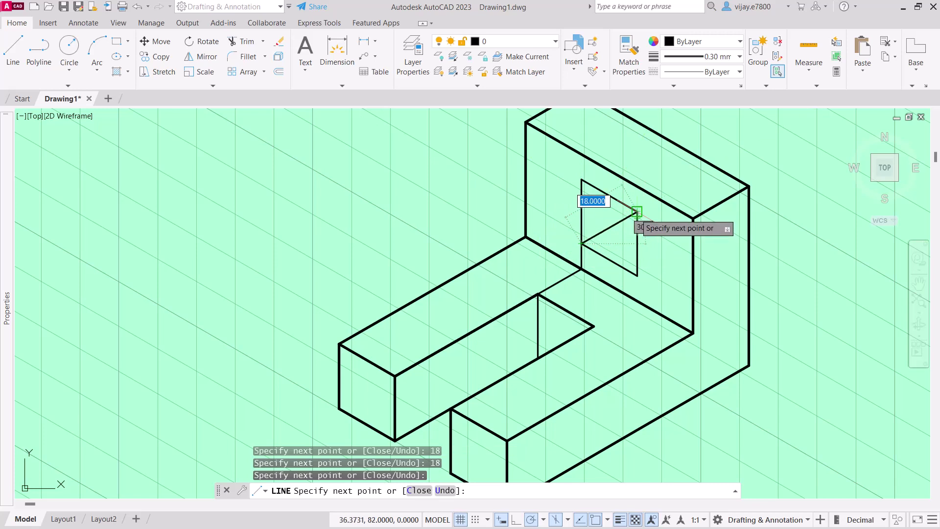
- Draw the square's diagonal from its starting corner to the opposite upper corner and finish the line
left_click(637, 212)
right_click(603, 216)
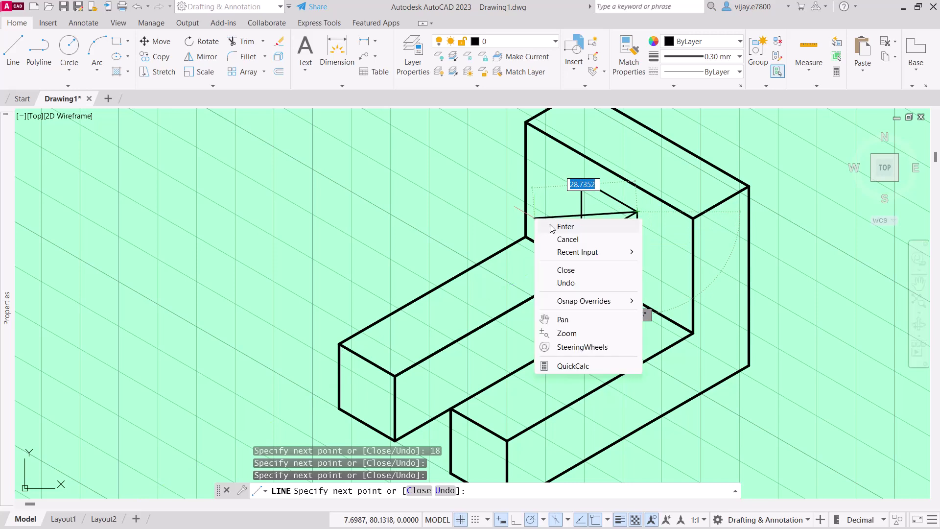
left_click(618, 224)
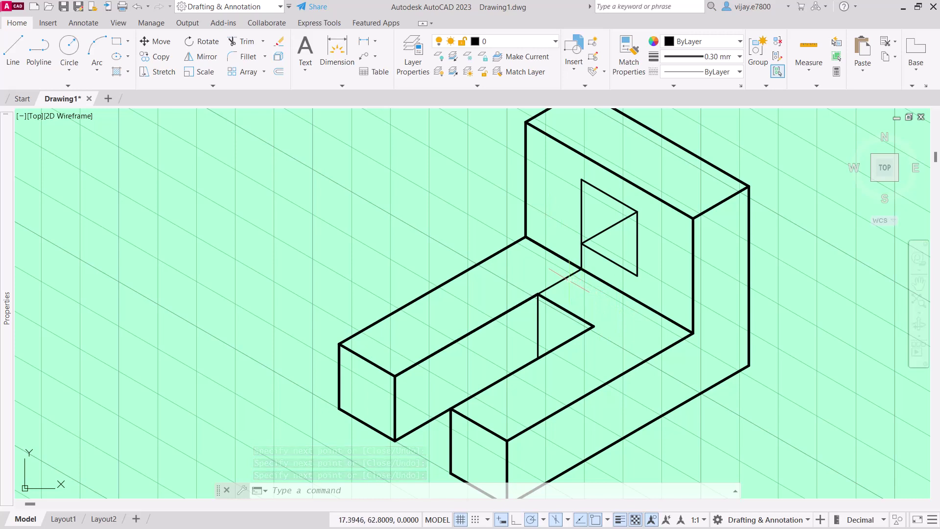
- Trim away the construction lines between the slot's closed end and the square on the upright
left_click(253, 42)
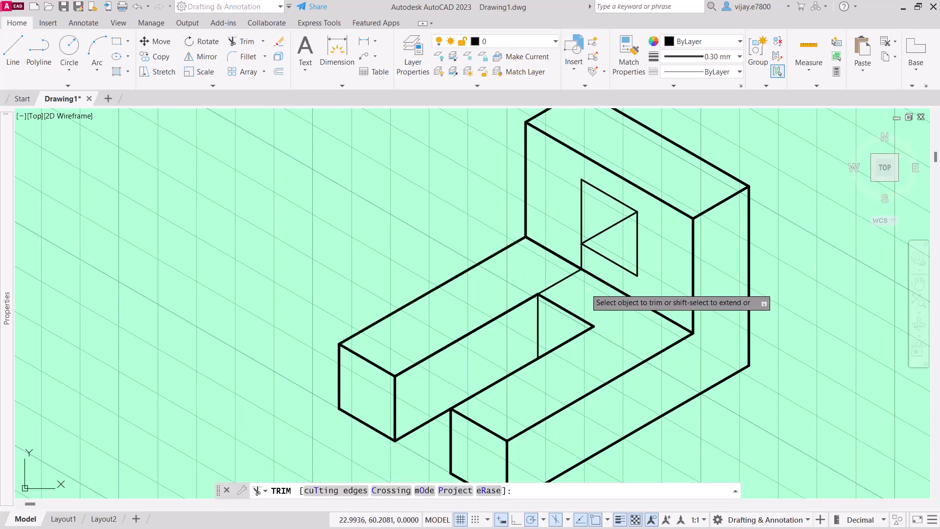
left_click(564, 274)
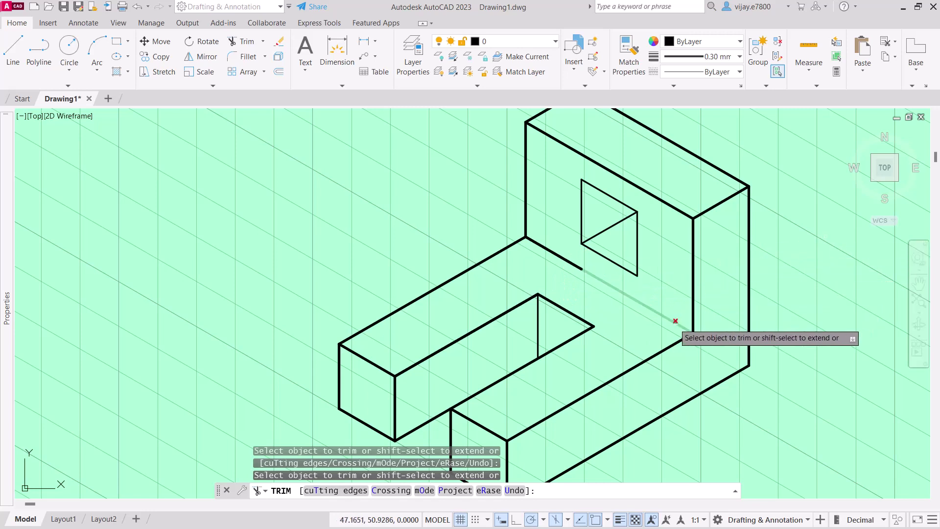
scroll(484, 356, "down", 2)
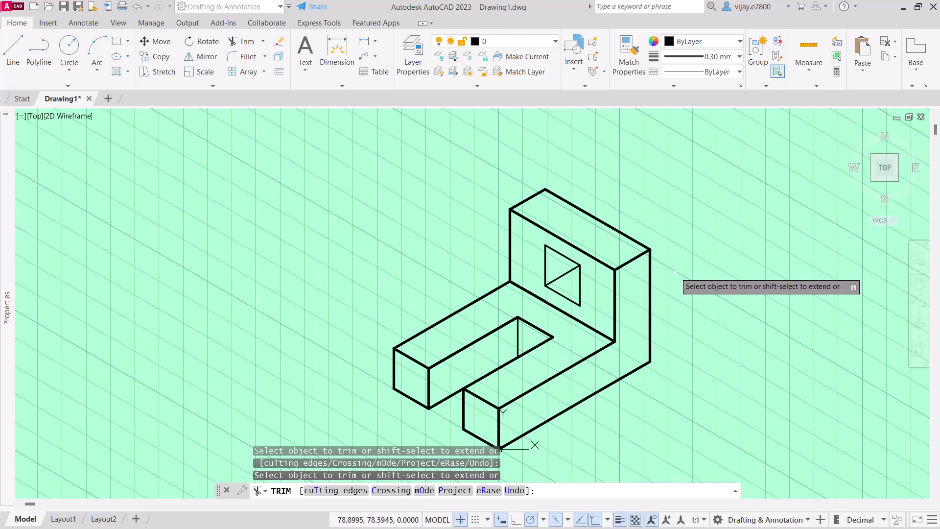
middle_click_drag(684, 350, 708, 314)
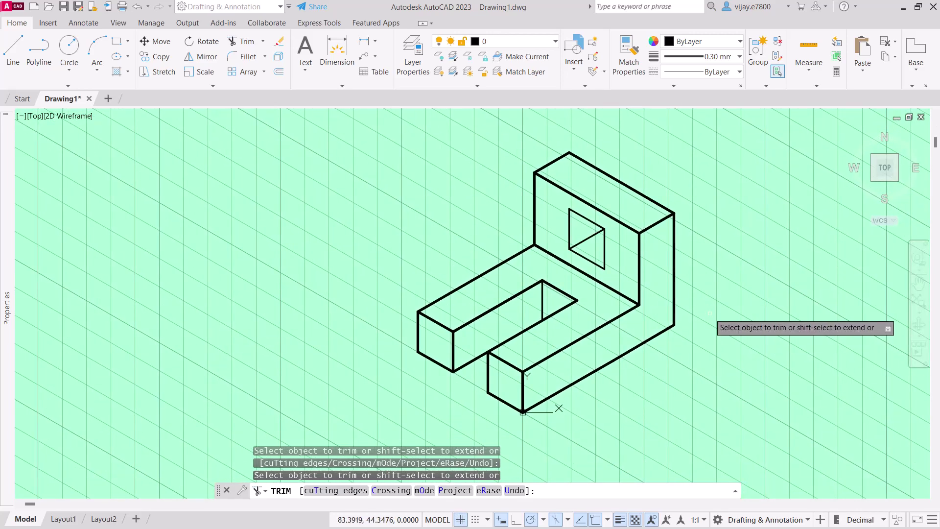
scroll(553, 263, "up", 4)
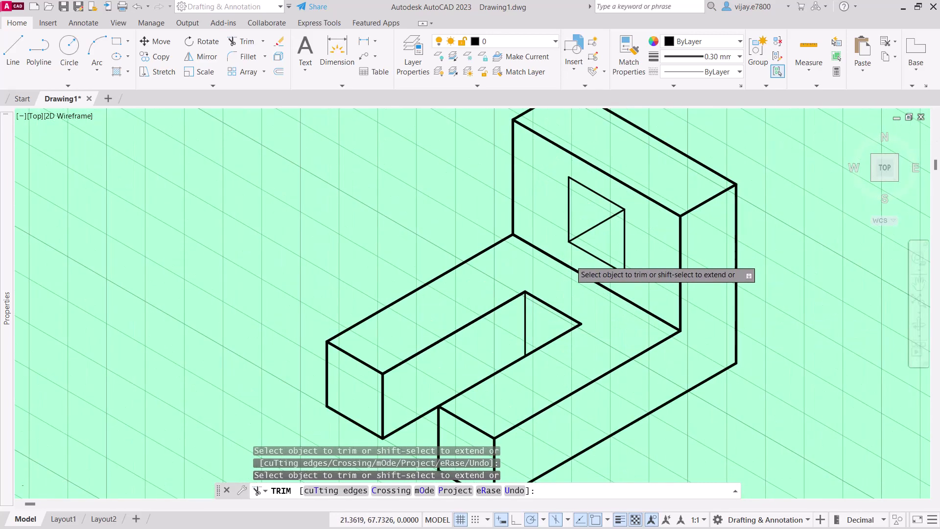
scroll(619, 200, "down", 2)
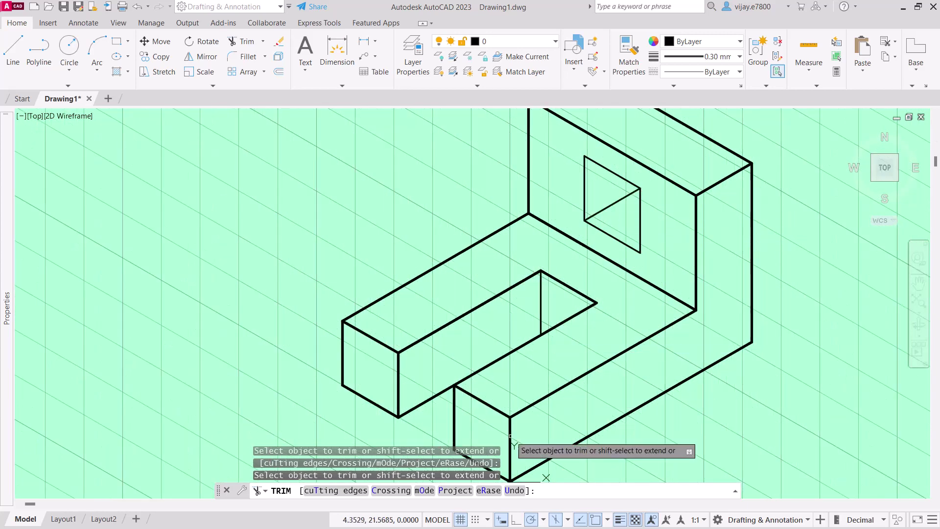
- Finish trimming and place a vertical linear dimension beside the full-height outer edge of the upright
scroll(568, 299, "down", 3)
middle_click_drag(683, 243, 656, 283)
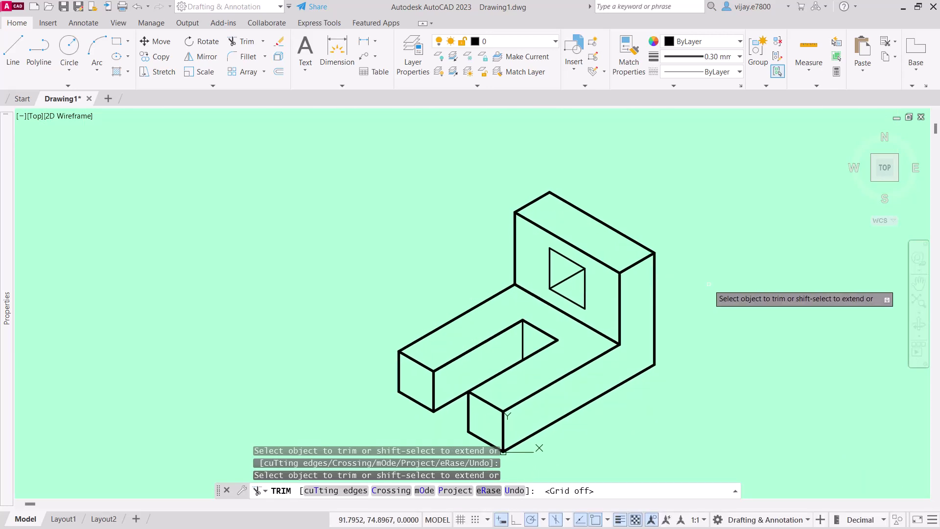
key("Escape")
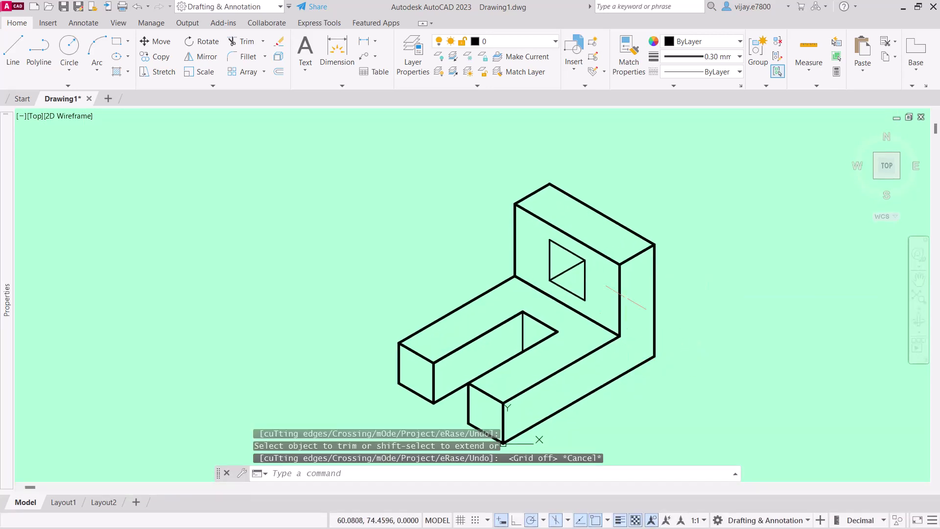
mouse_move(674, 389)
middle_mouse_down()
mouse_move(689, 399)
mouse_move(681, 351)
middle_mouse_up()
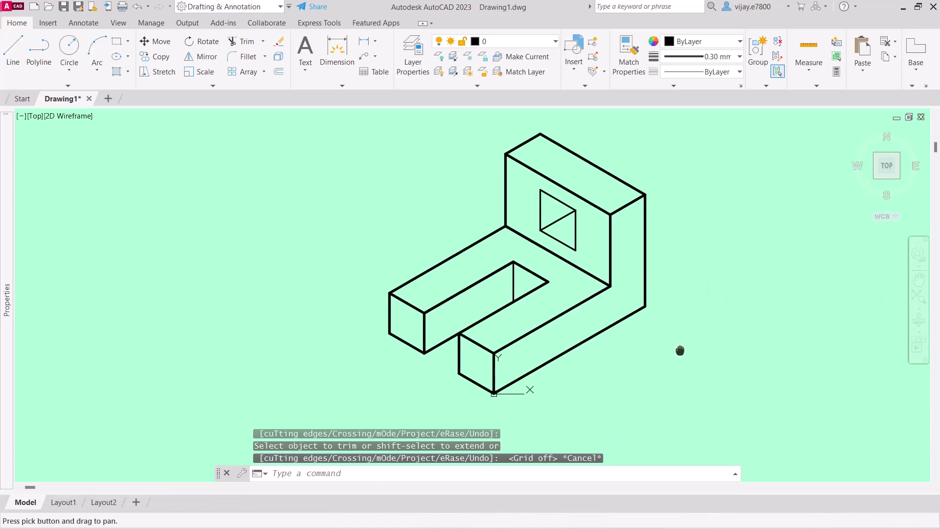
left_click(337, 49)
left_click(646, 194)
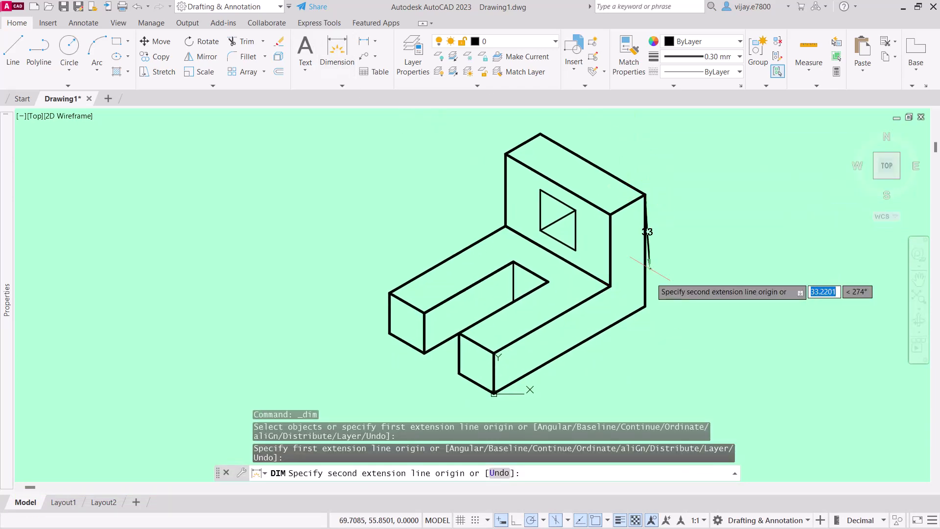
left_click(646, 306)
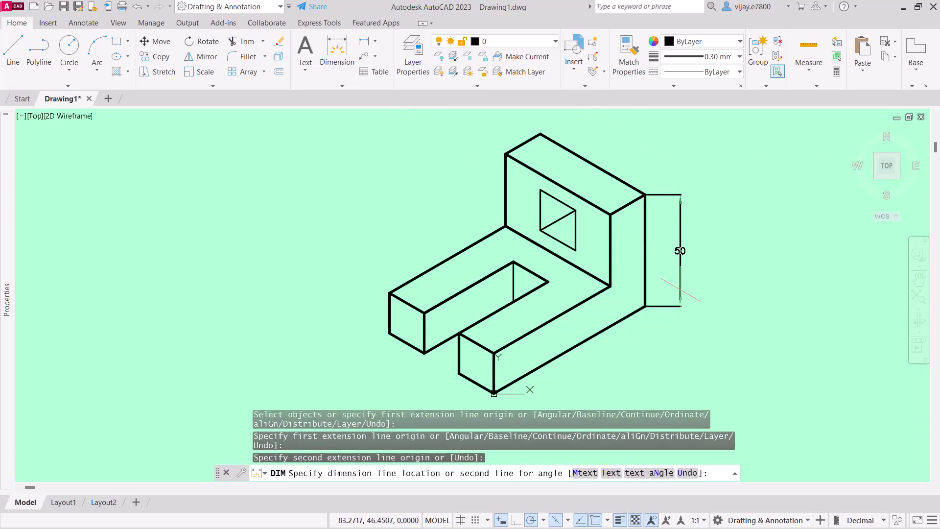
left_click(681, 250)
right_click(773, 313)
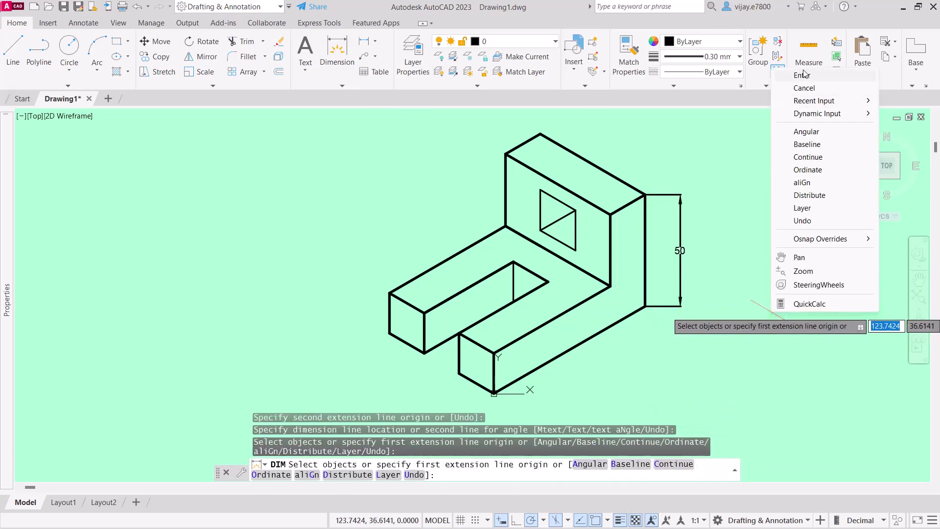
left_click(645, 307)
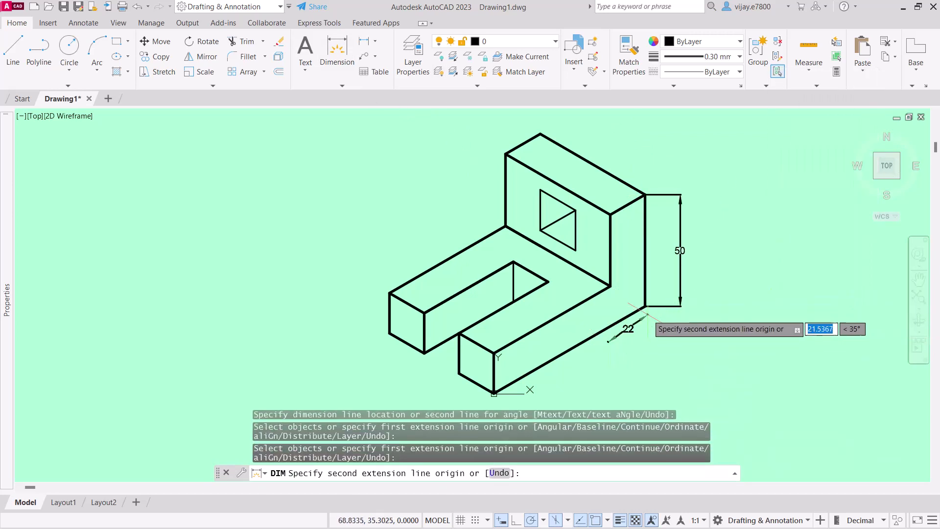
key("Escape")
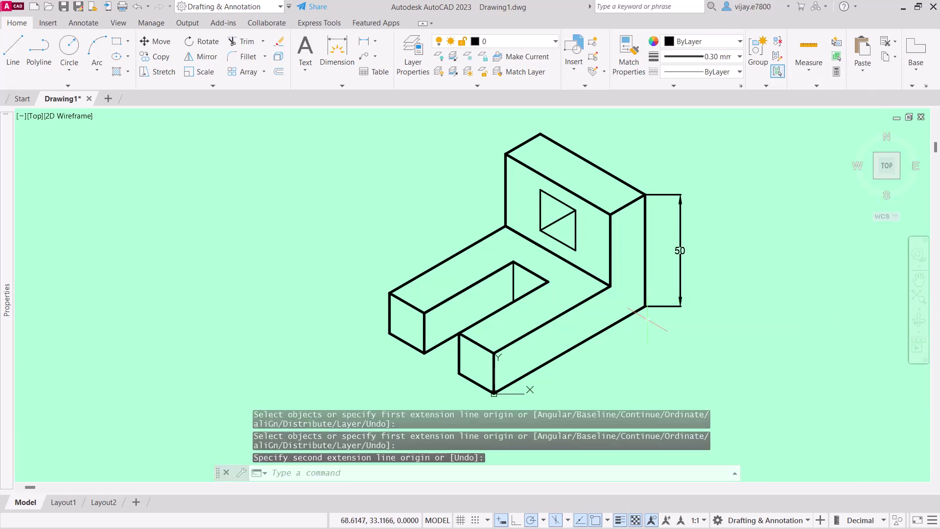
- Add an aligned dimension along the base's long lower edge, from the upright's outer foot to the near prong's front corner
left_click(353, 61)
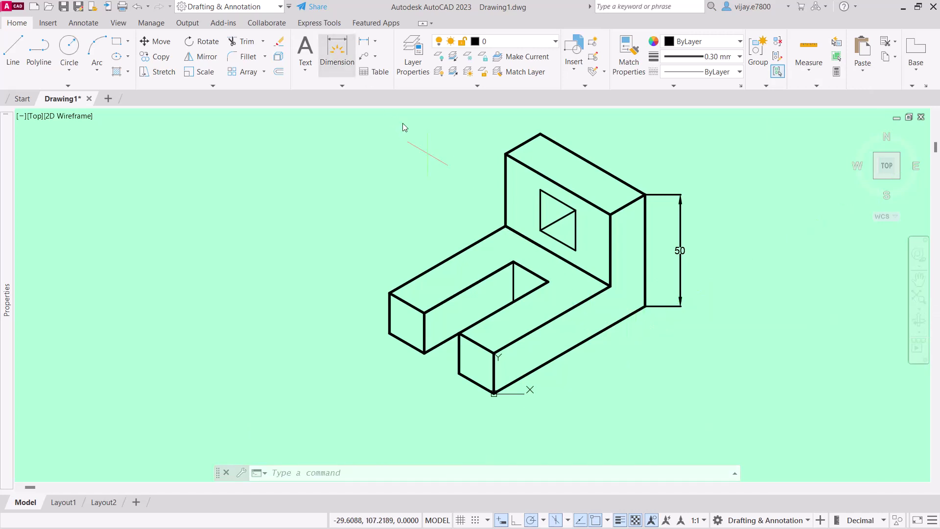
left_click(645, 306)
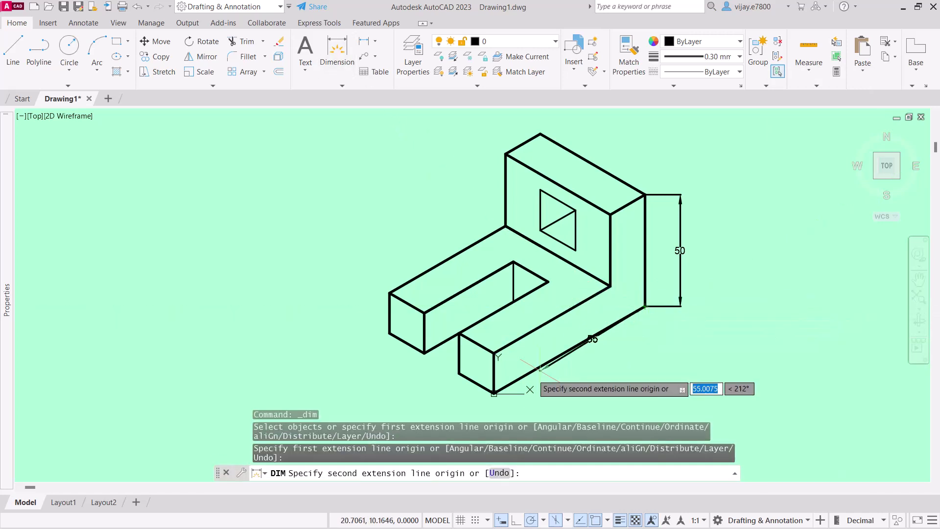
left_click(493, 394)
left_click(553, 398)
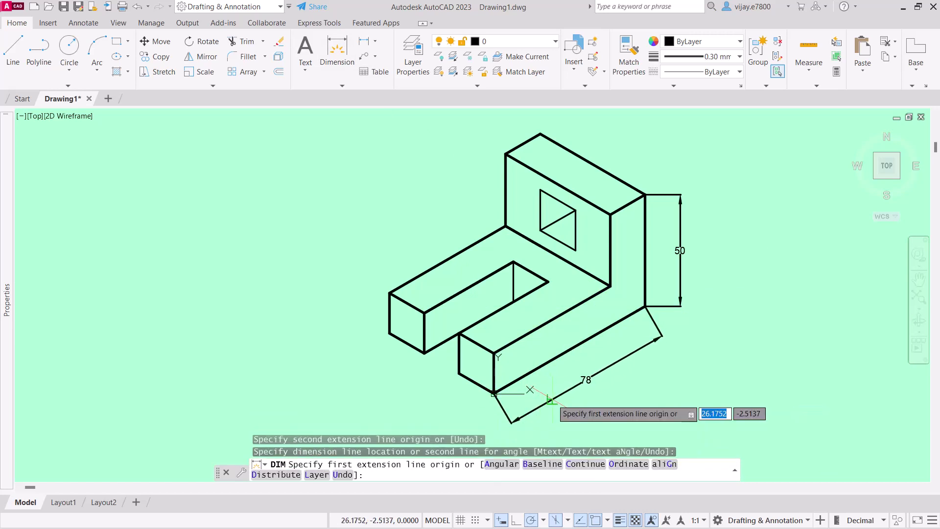
right_click(319, 248)
left_click(333, 256)
left_click(407, 343)
mouse_move(390, 333)
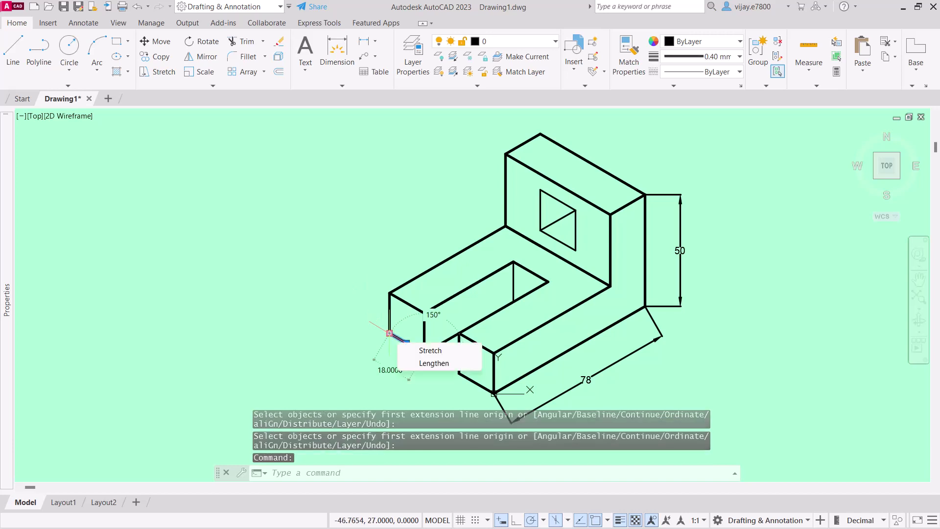
key("Escape")
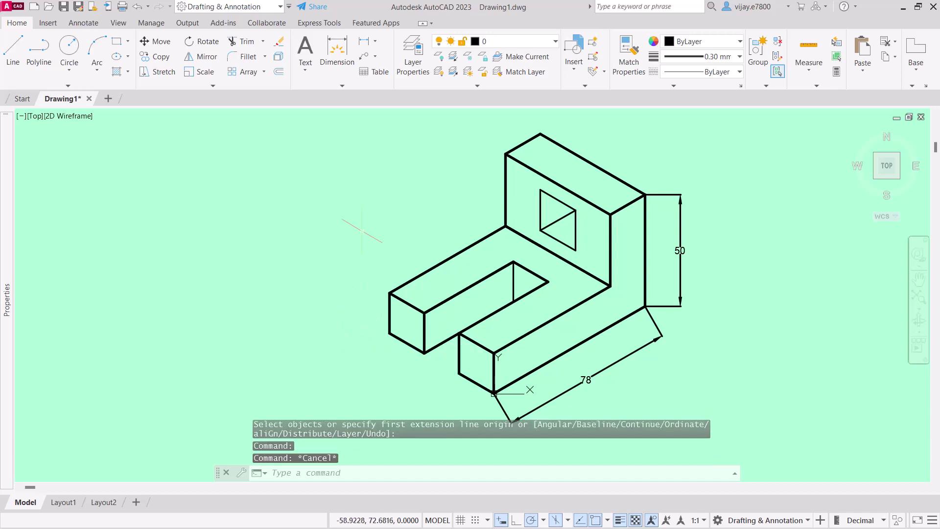
- Add an aligned dimension below the front end of the far prong for its width, and end the command
left_click(342, 55)
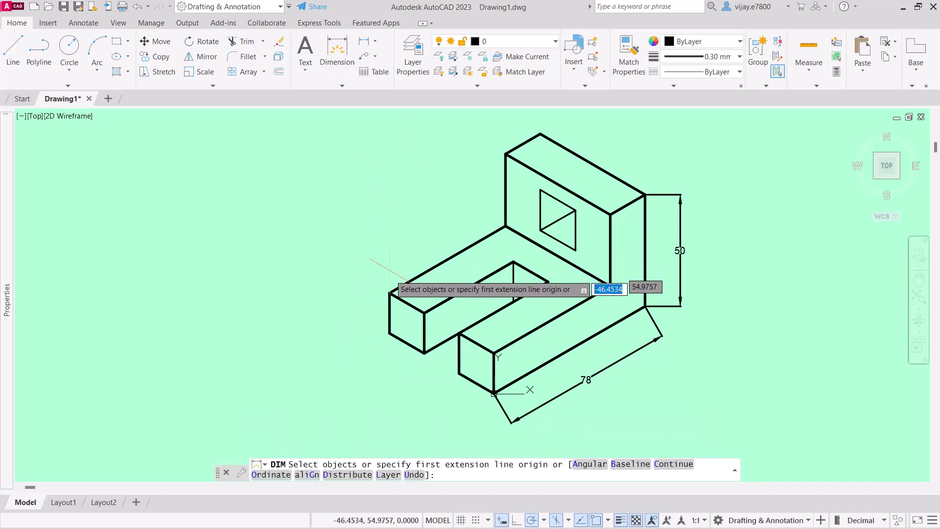
left_click(390, 334)
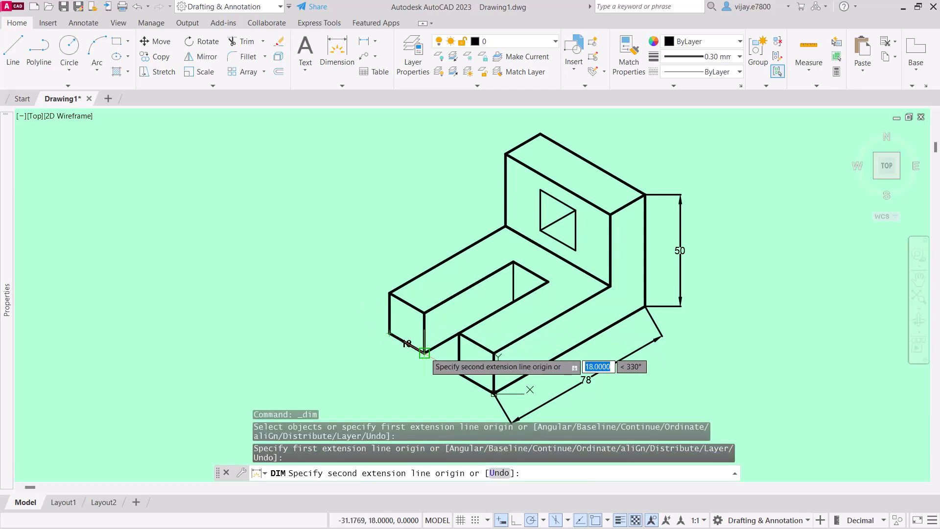
left_click(424, 353)
left_click(395, 370)
mouse_move(760, 345)
middle_mouse_down()
mouse_move(760, 322)
mouse_move(789, 275)
middle_mouse_up()
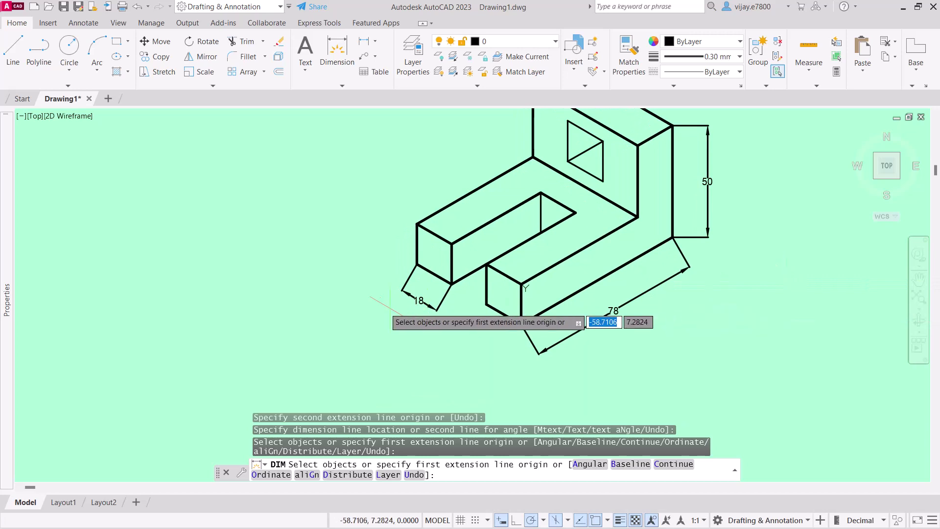
right_click(349, 270)
left_click(244, 249)
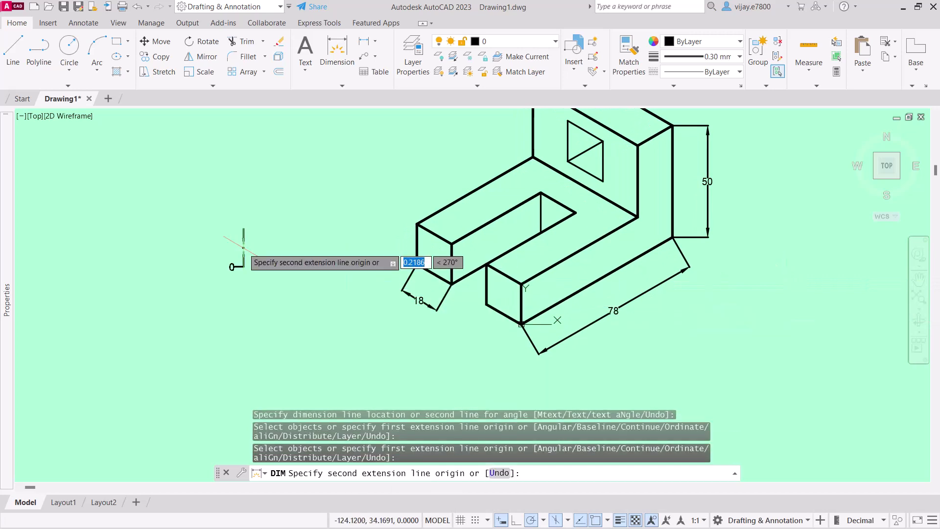
key("Escape")
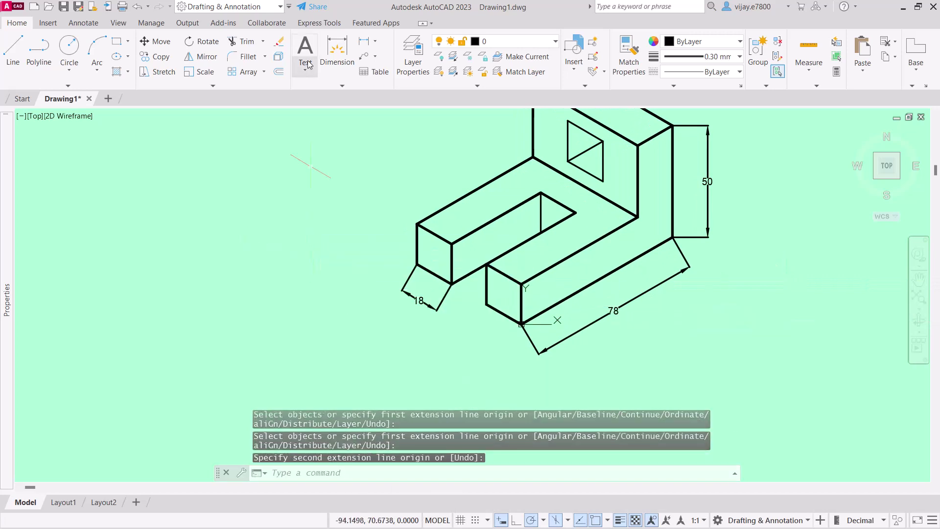
- Dimension the near prong's front width and the slot gap between the prongs, in line with the far prong's width dimension
left_click(341, 55)
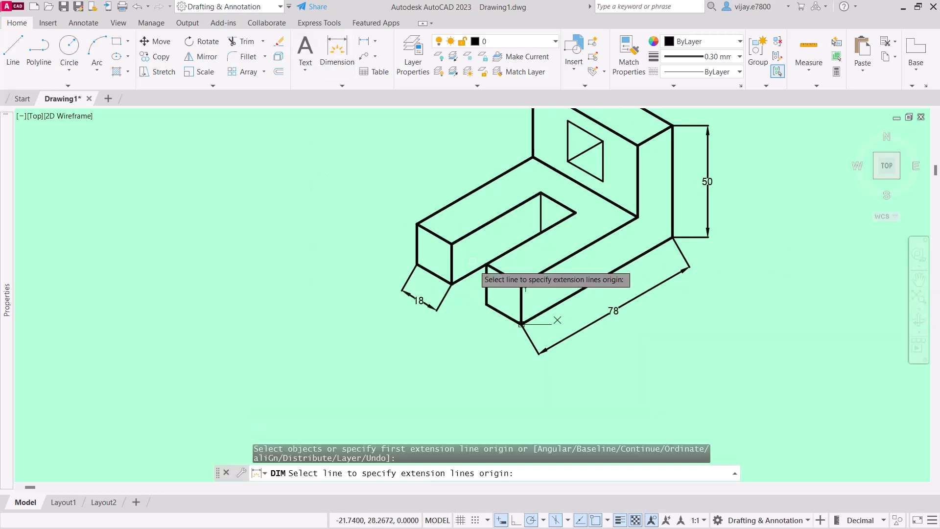
left_click(492, 310)
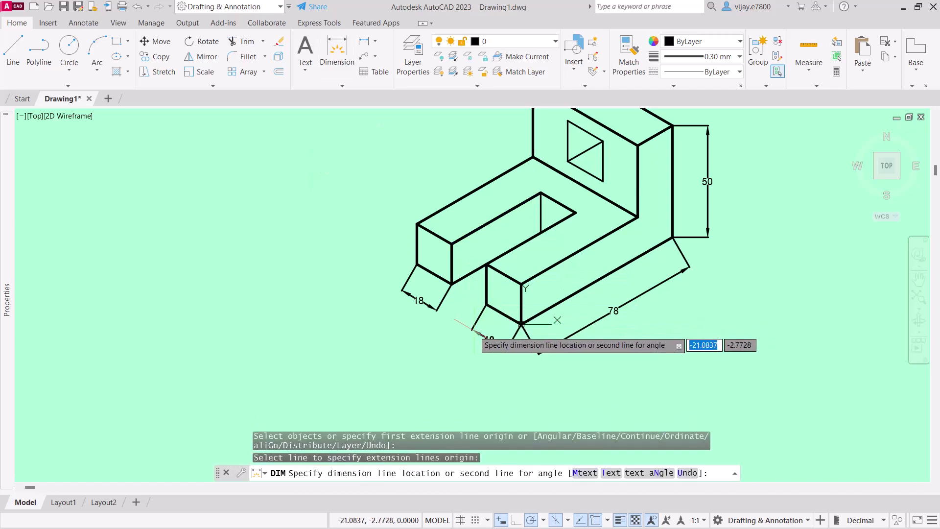
left_click(474, 330)
left_click(451, 284)
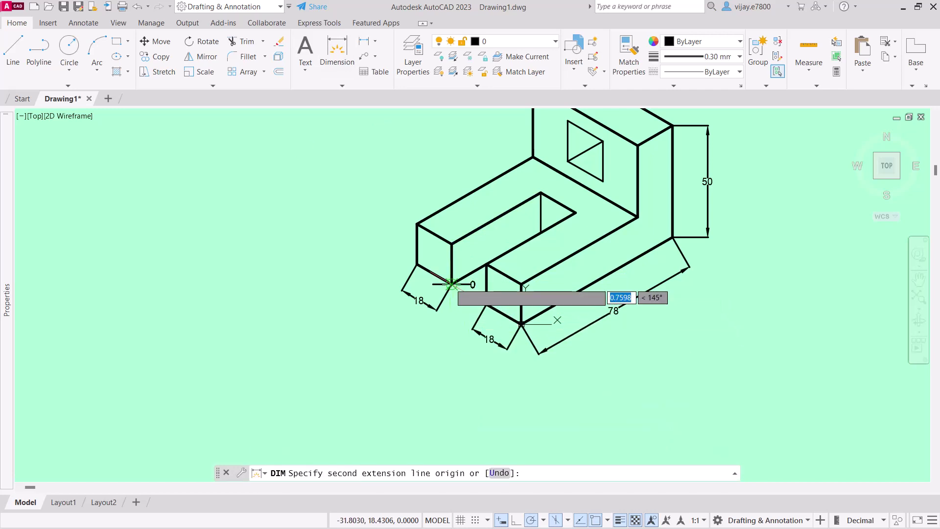
left_click(487, 303)
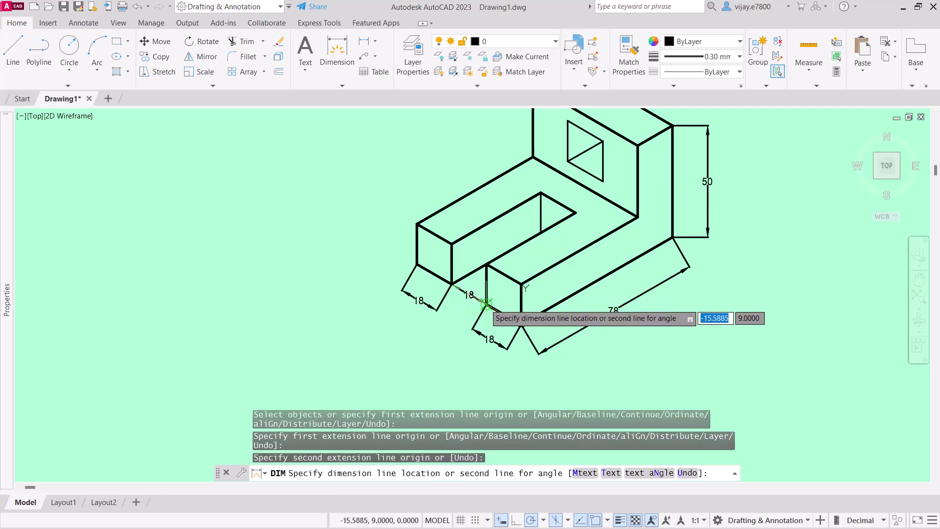
left_click(464, 328)
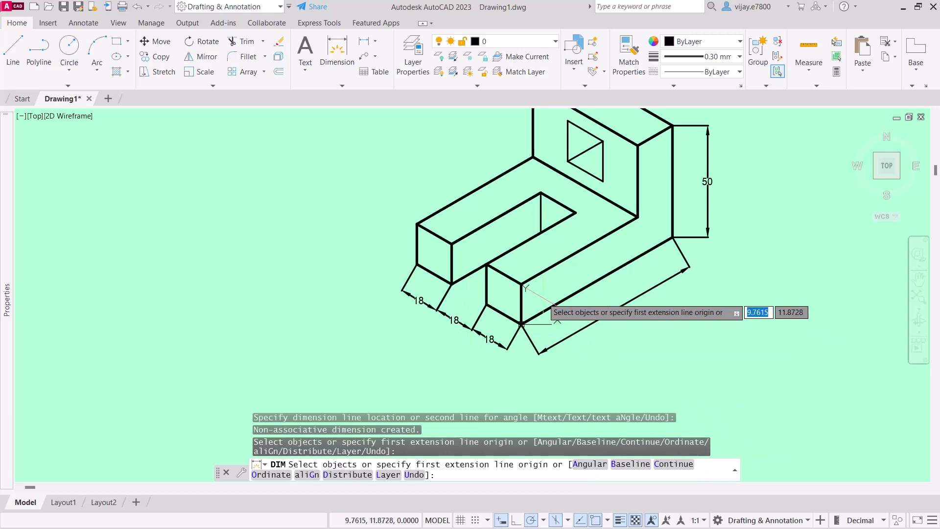
- Dimension the far prong's front height beside its outer edge and the slot's length along the prong's top inner edge
left_click(410, 222)
left_click(417, 224)
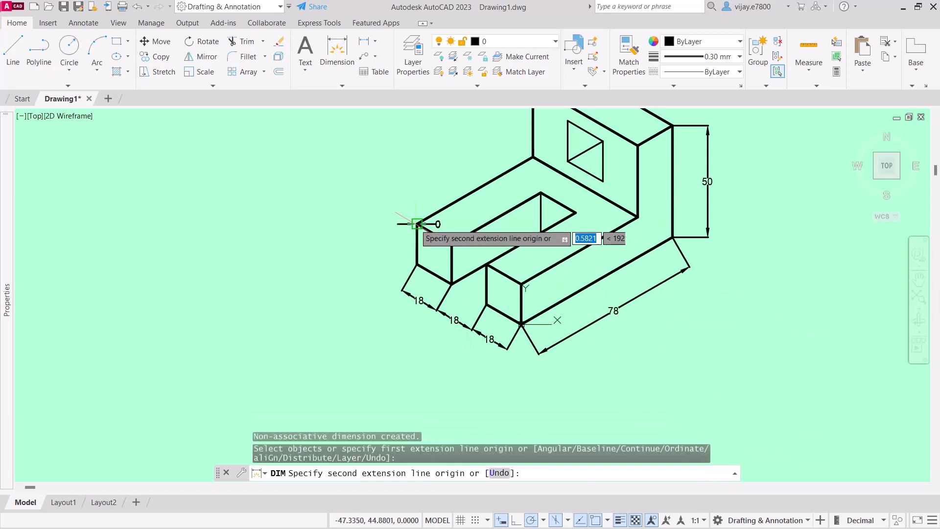
left_click(417, 263)
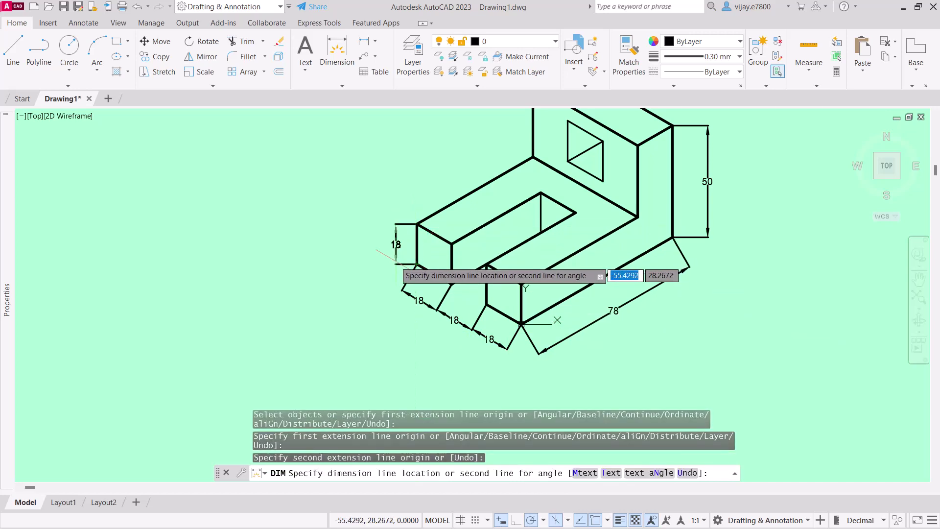
left_click(392, 263)
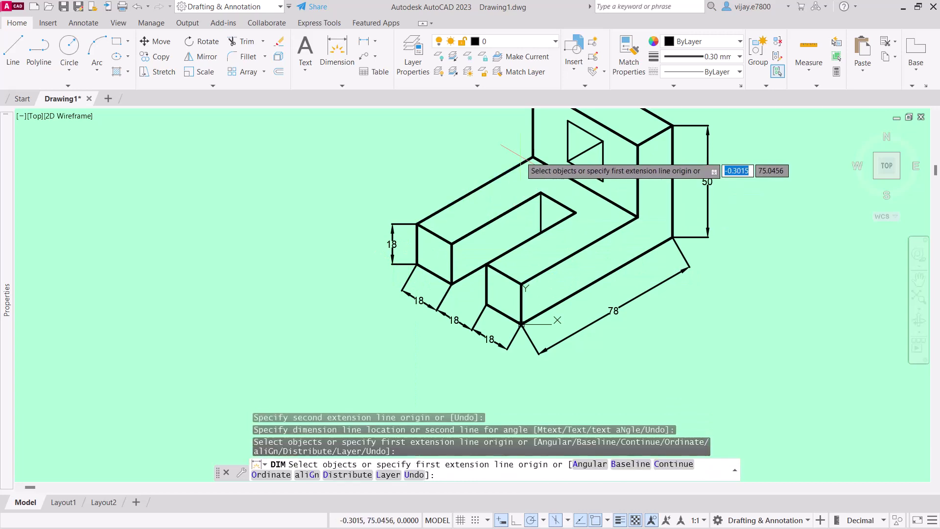
left_click(512, 209)
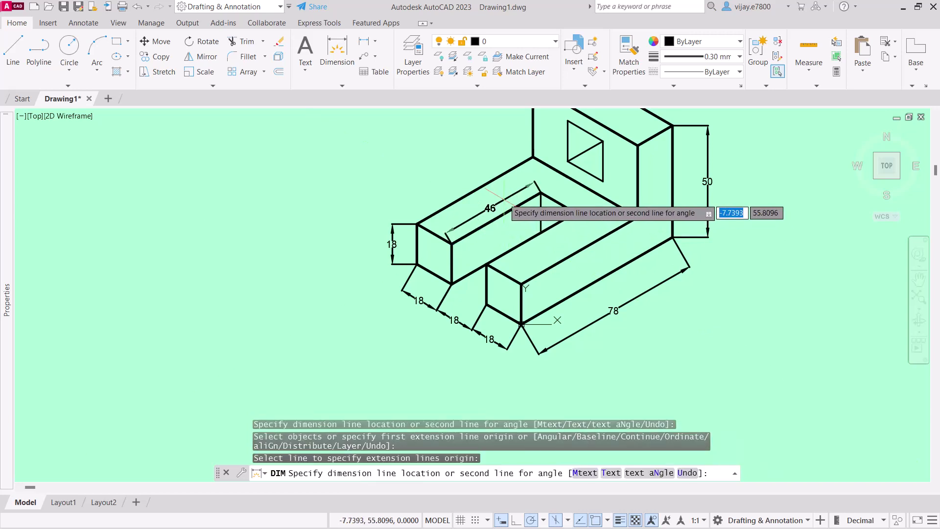
left_click(501, 196)
- Place a vertical dimension beside the square's outer vertical side on the upright's front face
left_click(564, 156)
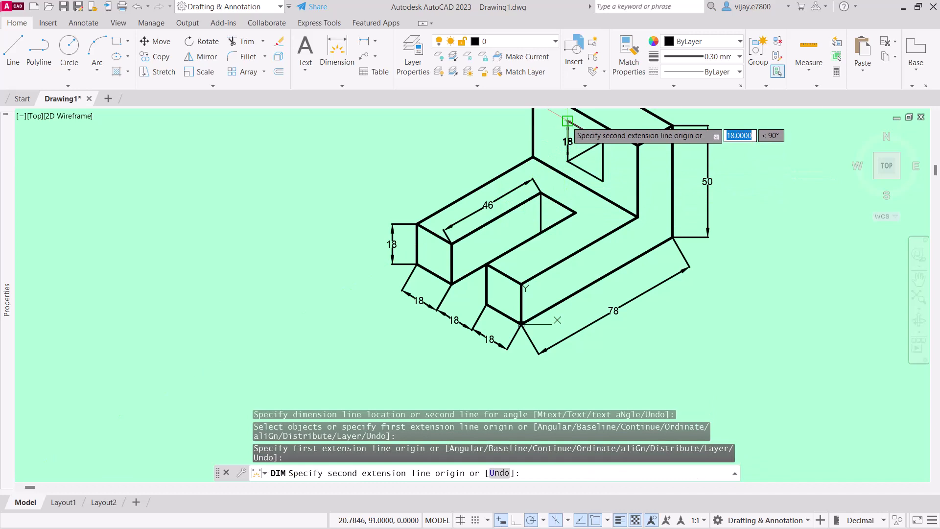
left_click(567, 121)
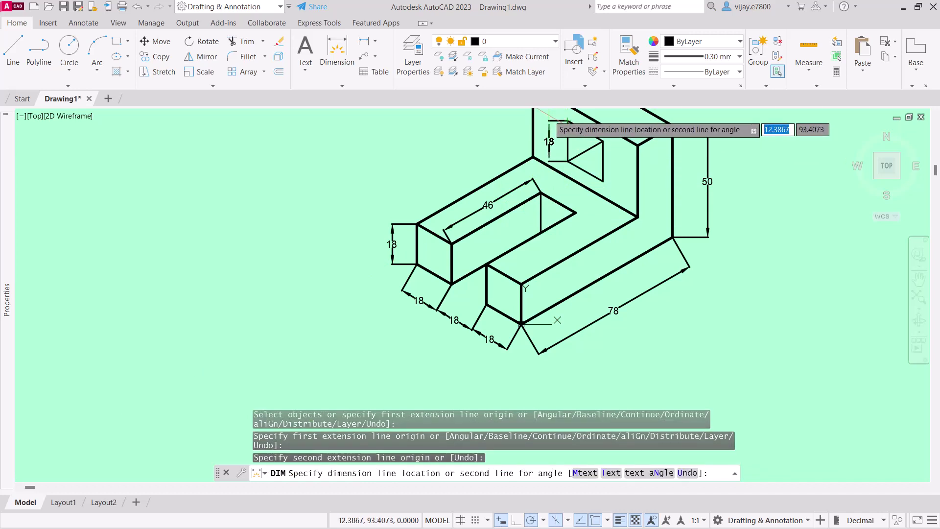
left_click(549, 121)
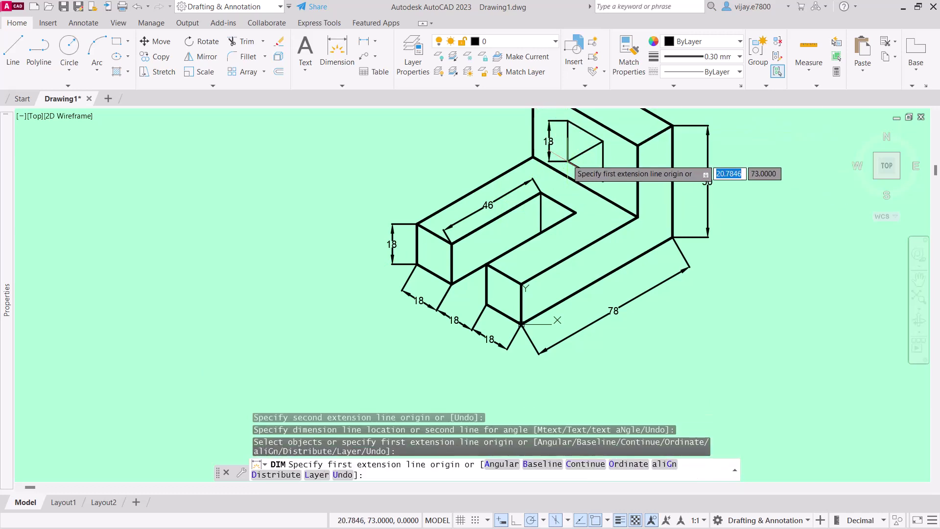
- Dimension the upright's height above the base along the far vertical edge of its front face, and end the command
middle_click_drag(732, 276, 752, 356)
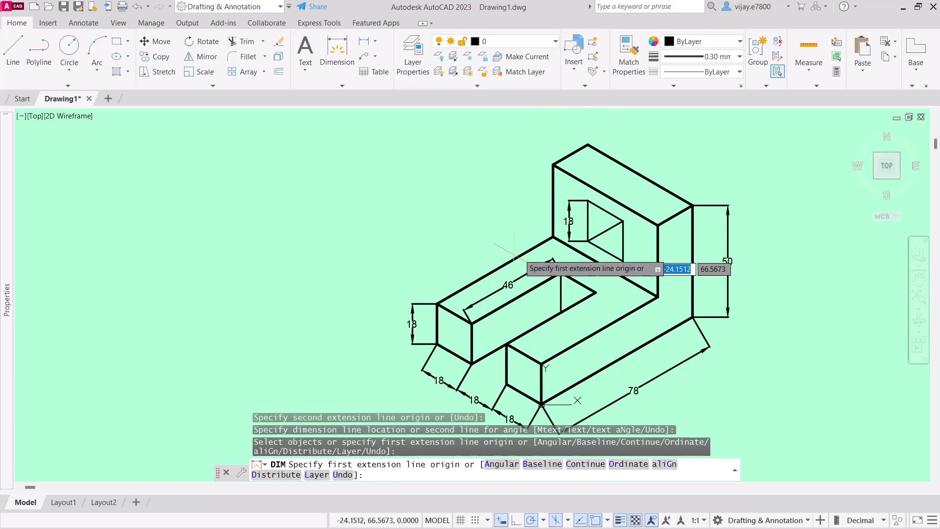
key("Return")
key("Return")
left_click(553, 238)
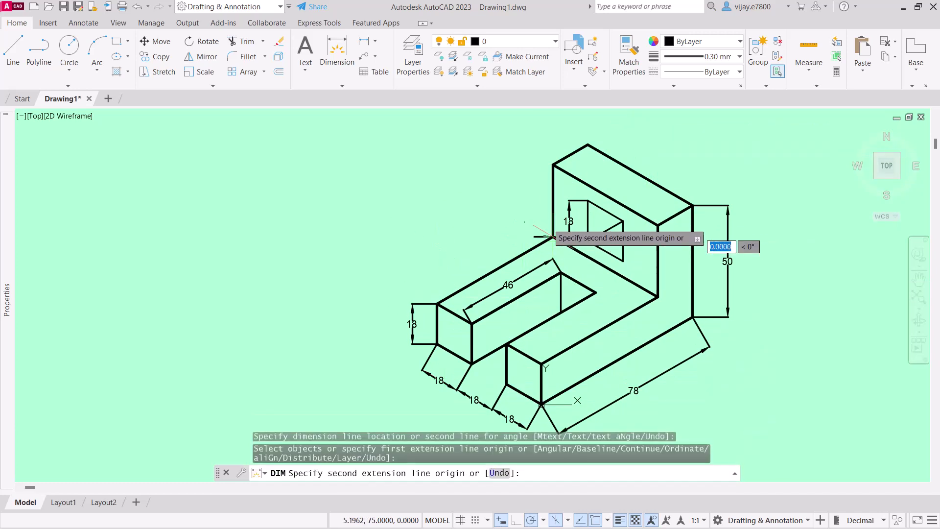
left_click(553, 165)
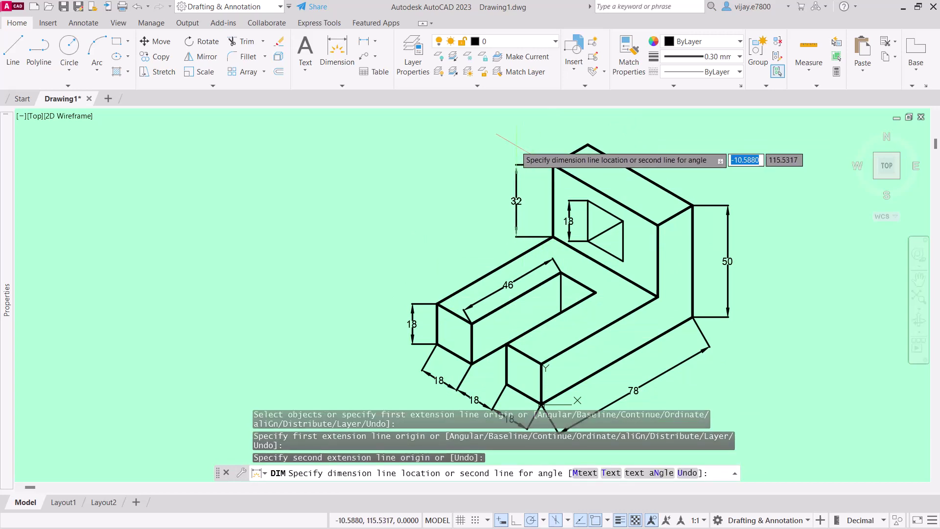
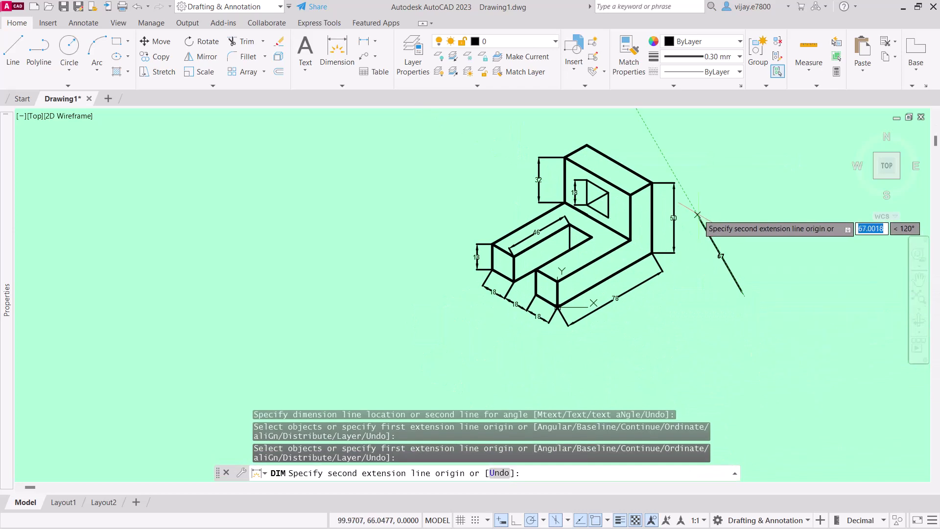
key("Escape")
left_click(720, 291)
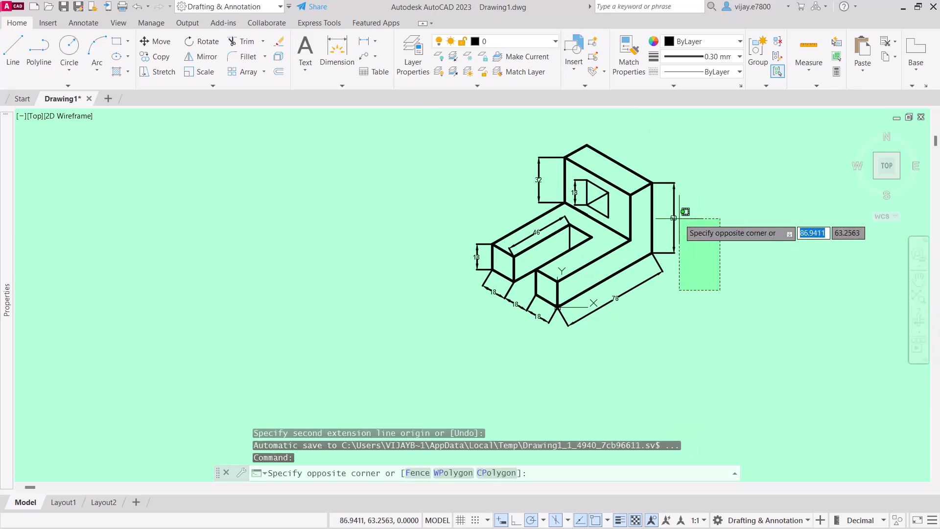
- Select all dimensions with Select Similar and set their colour to red 237,31,36
left_click(659, 182)
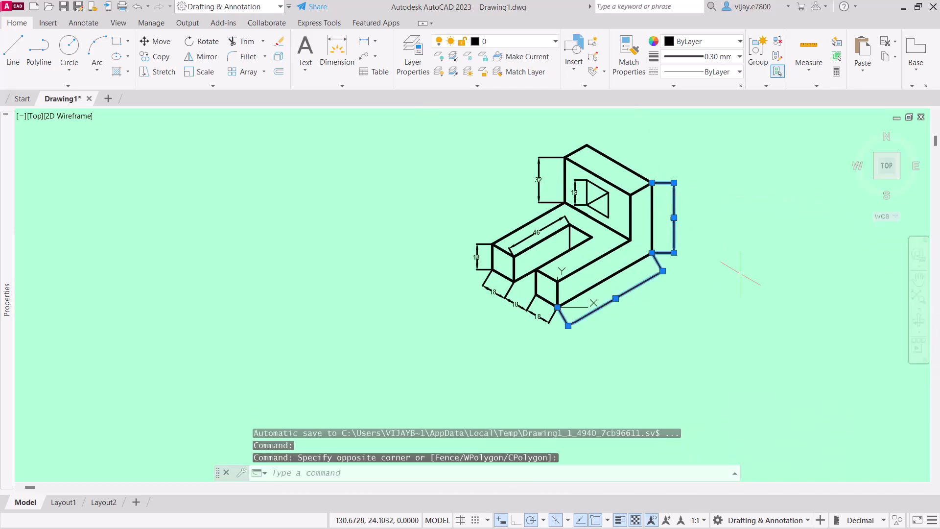
right_click(697, 260)
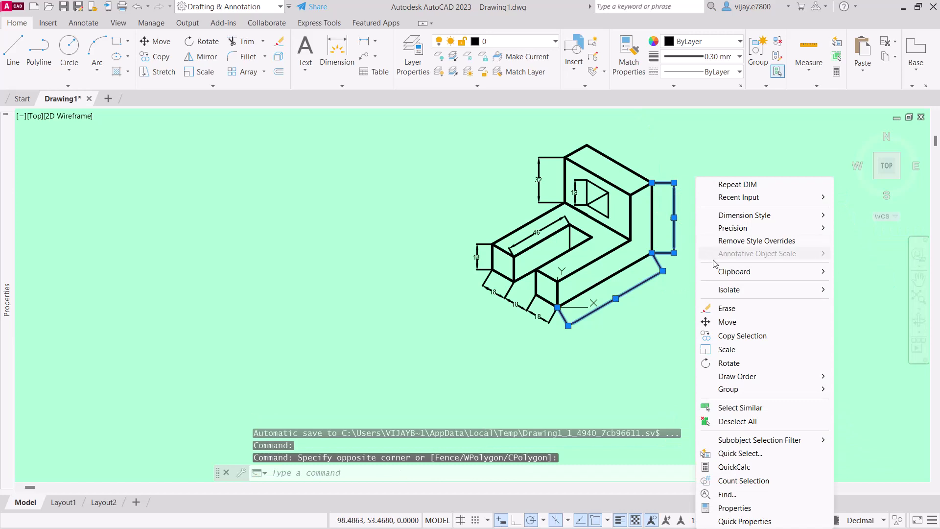
left_click(741, 408)
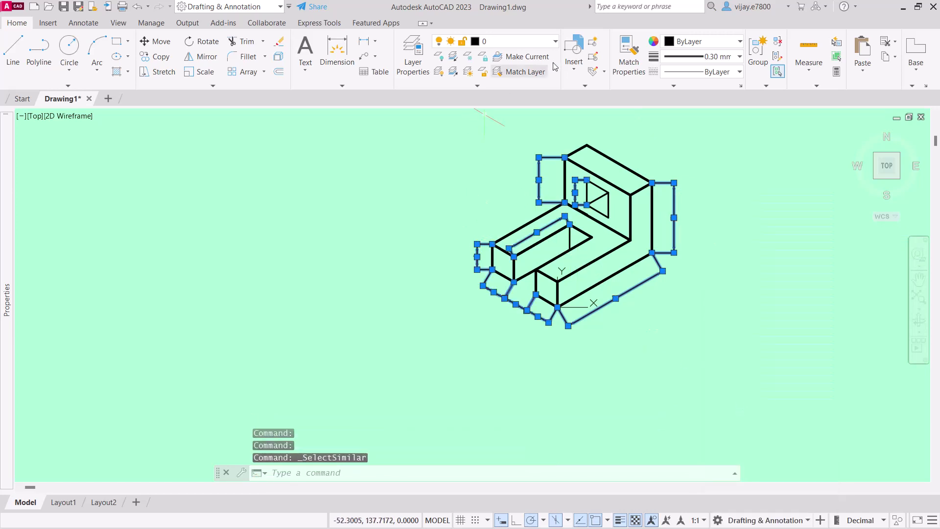
left_click(671, 46)
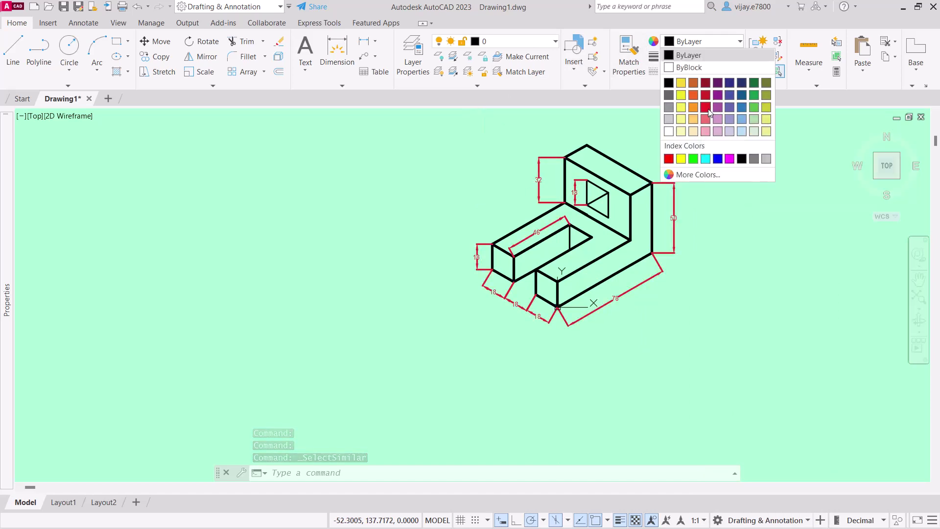
left_click(710, 107)
- Set the lineweight of all the selected dimensions to 0.25 mm and clear the selection
scroll(600, 192, "up", 2)
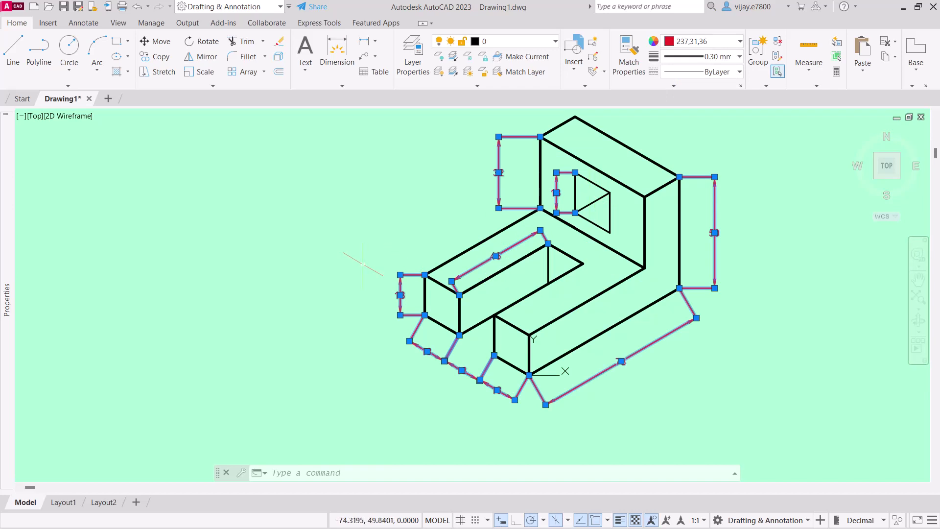
scroll(363, 265, "up", 2)
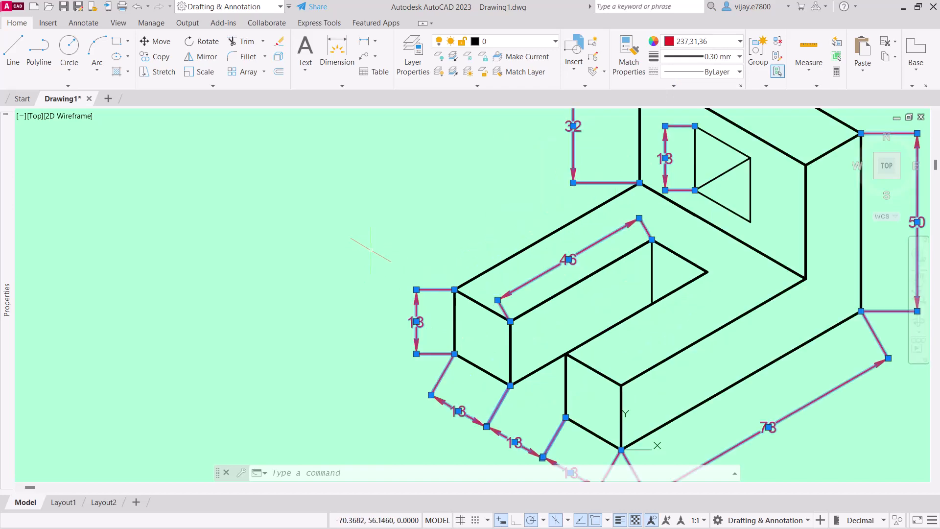
left_click(737, 58)
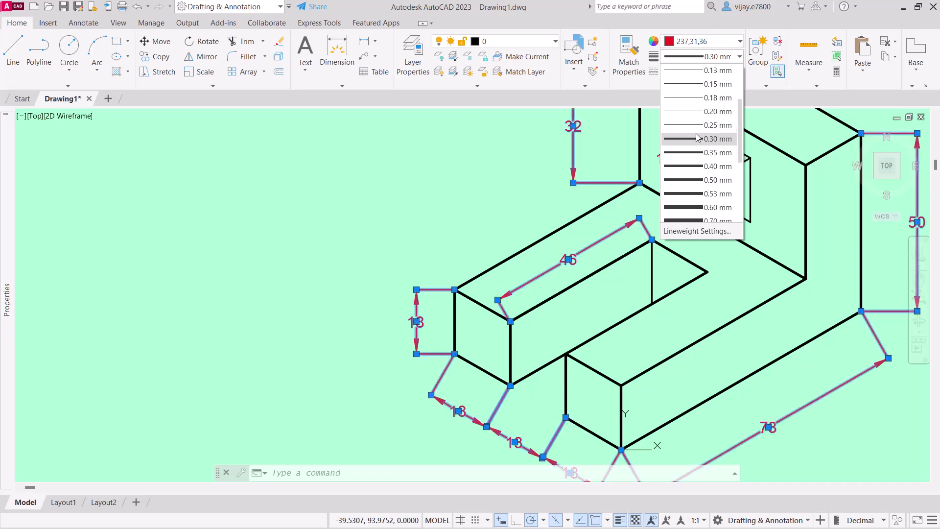
left_click(694, 126)
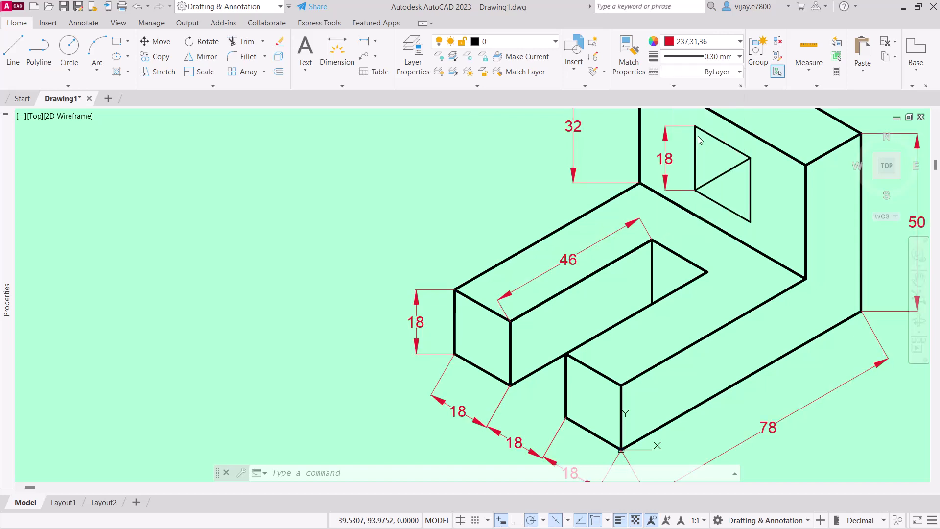
scroll(624, 159, "down", 4)
scroll(624, 159, "up", 4)
scroll(539, 171, "down", 2)
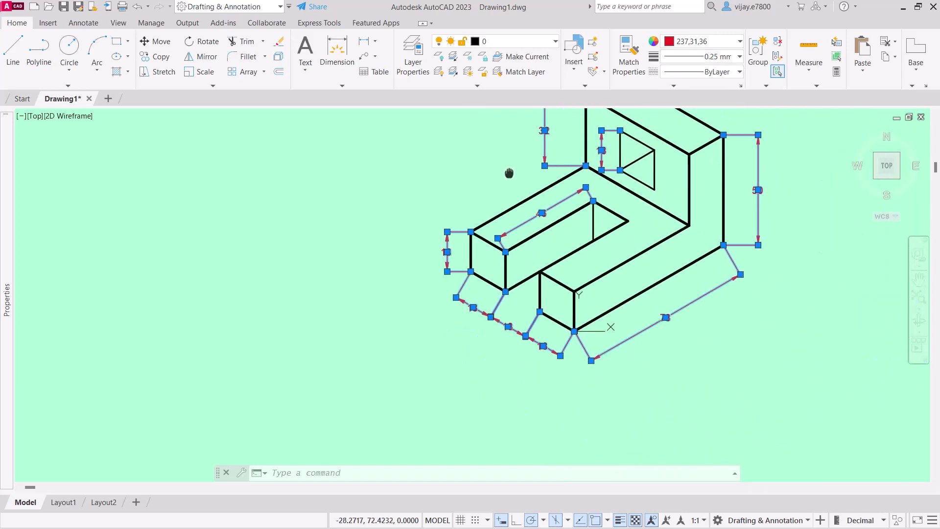
middle_click_drag(808, 267, 744, 319)
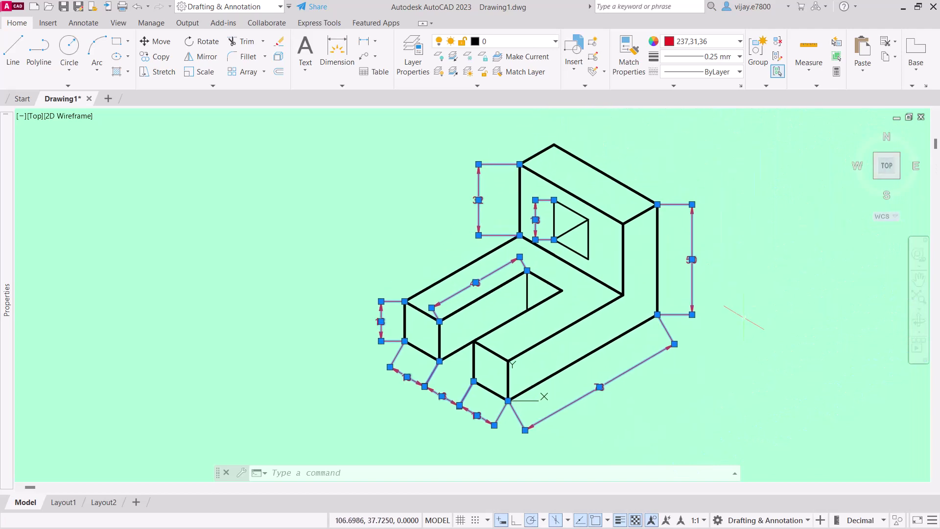
key("Escape")
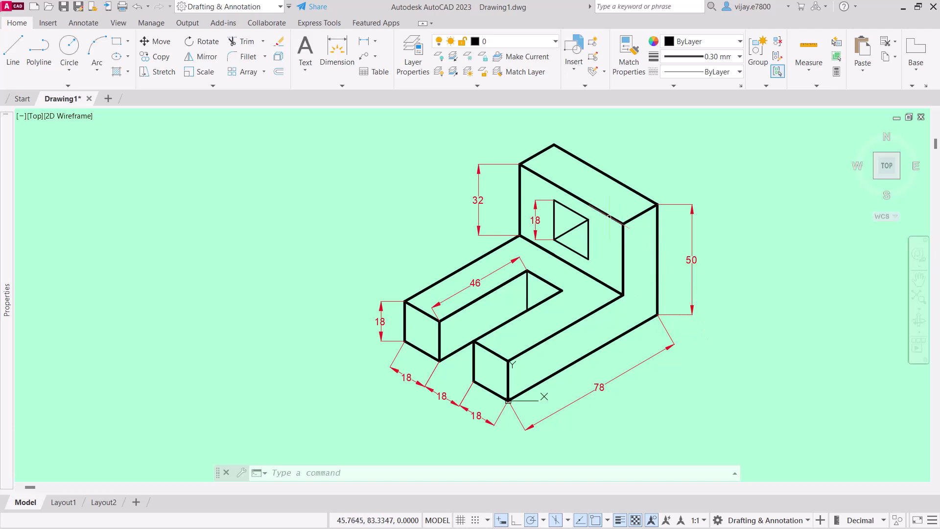
- Oblique the overall height dimension beside the upright's outer vertical edge so its extension lines run parallel to the upright's long top edges
left_click(718, 335)
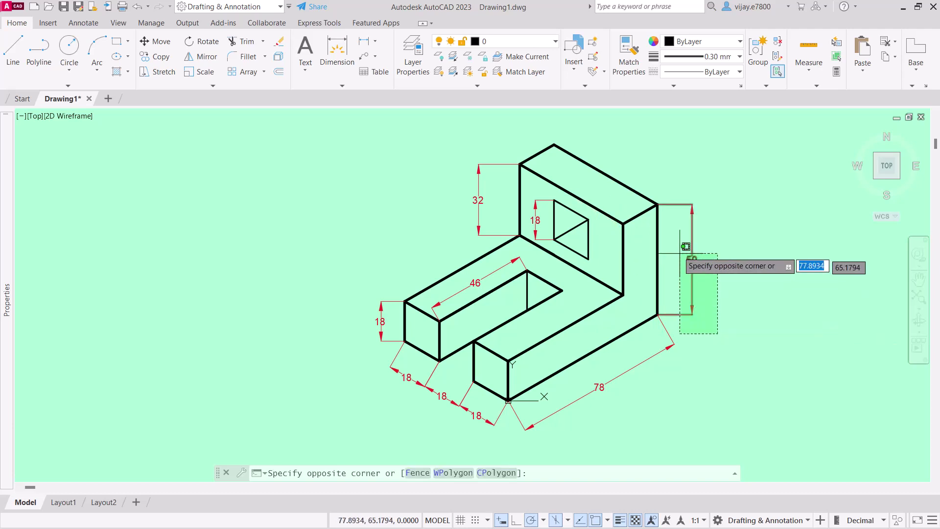
left_click(674, 233)
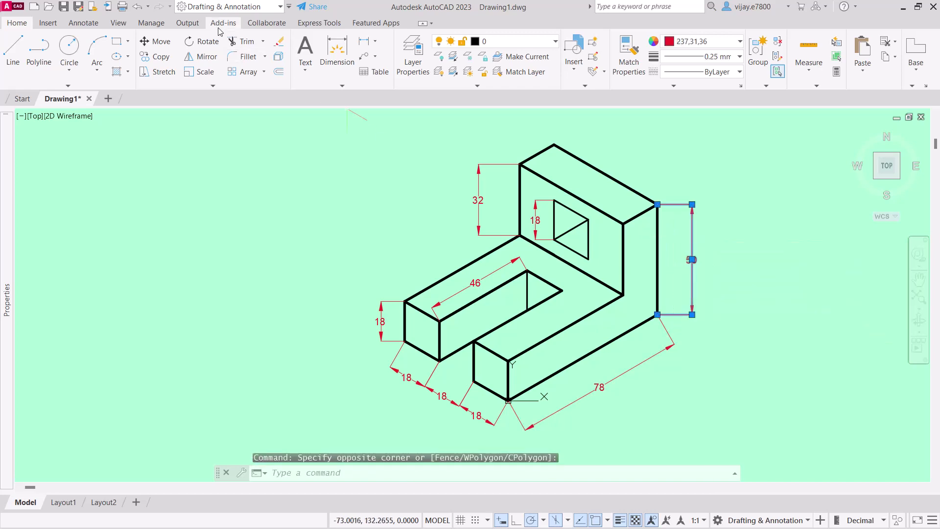
left_click(87, 24)
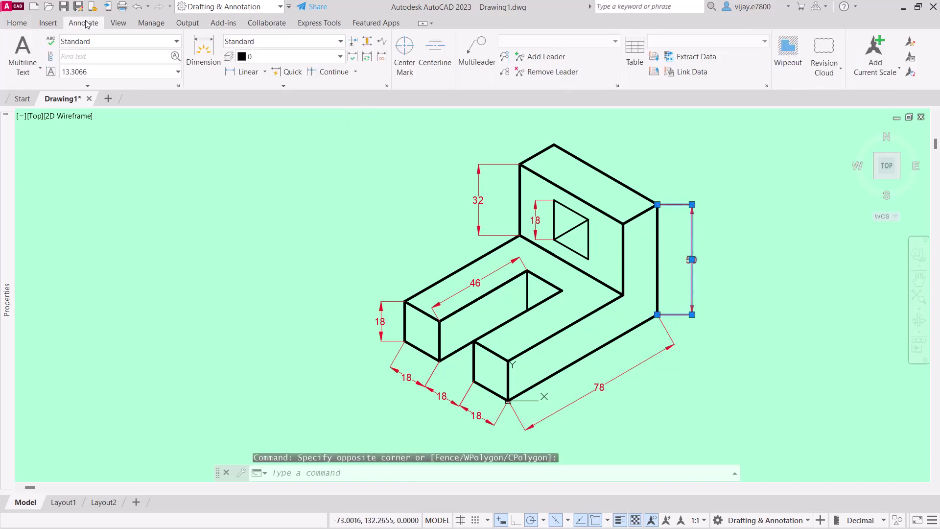
left_click(17, 22)
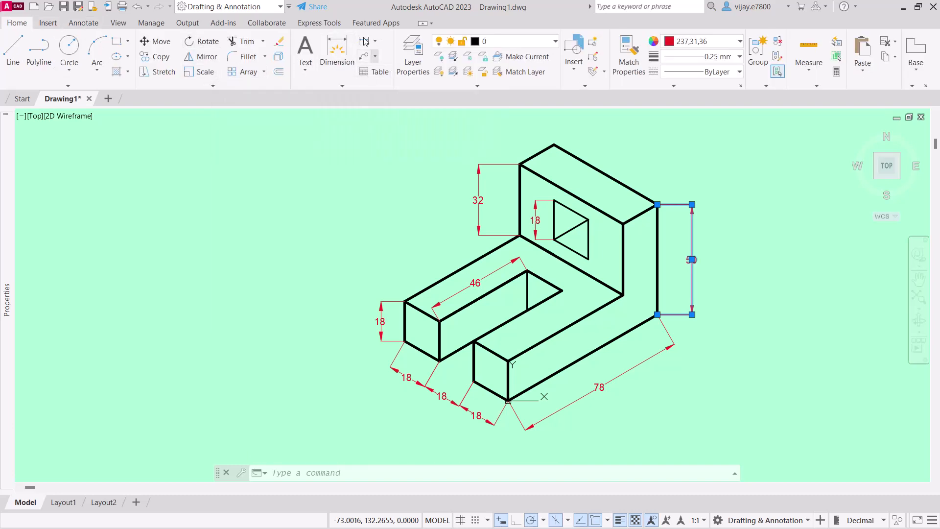
left_click(85, 23)
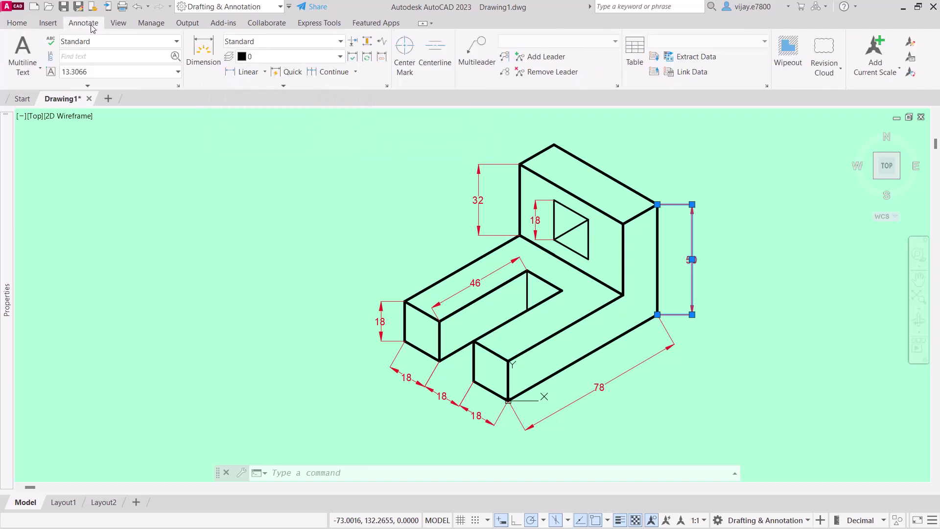
left_click(282, 89)
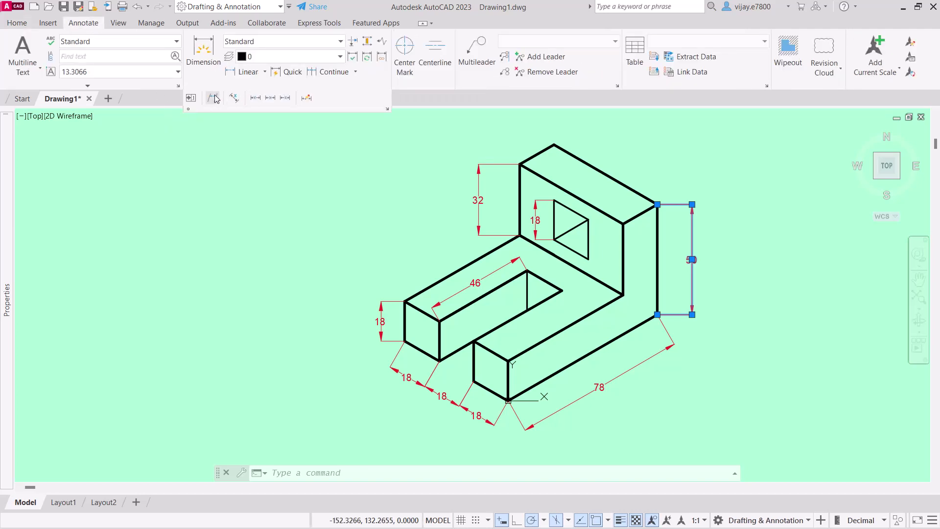
left_click(215, 98)
left_click(657, 204)
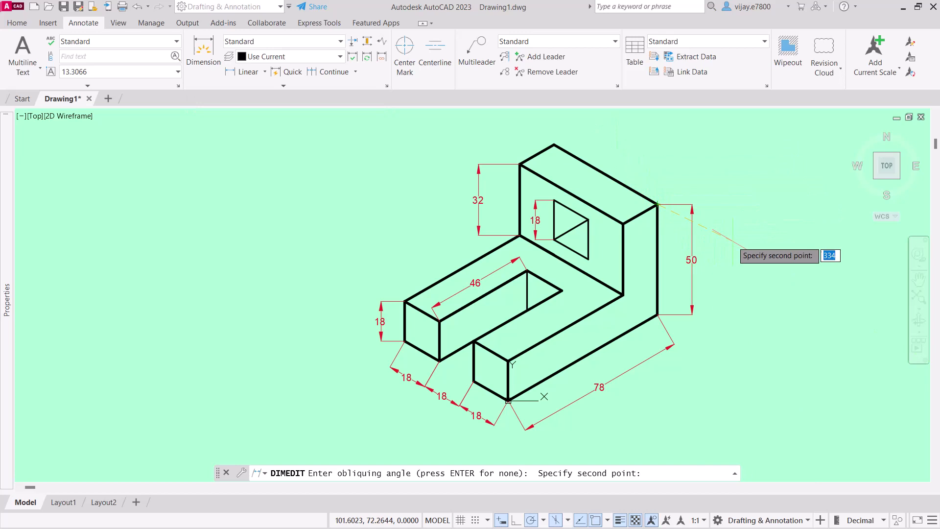
left_click(720, 241)
scroll(702, 328, "up", 2)
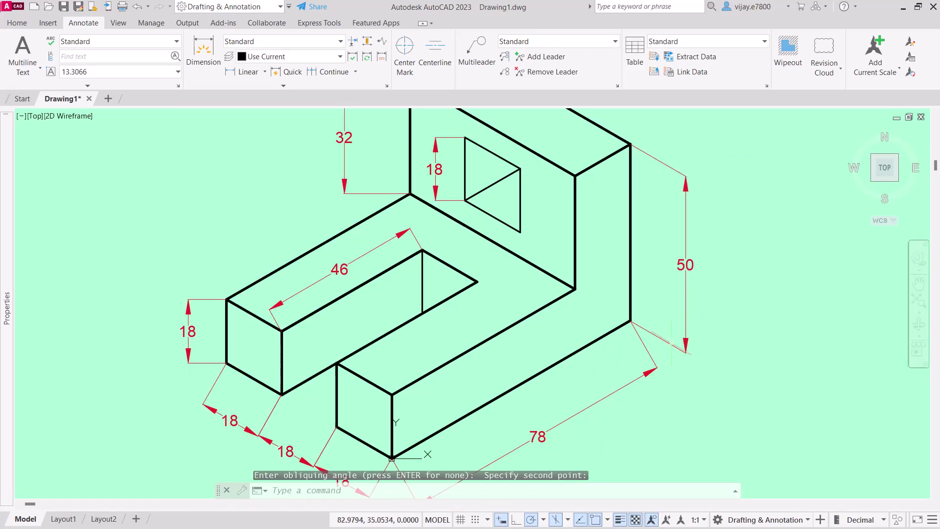
scroll(713, 386, "down", 2)
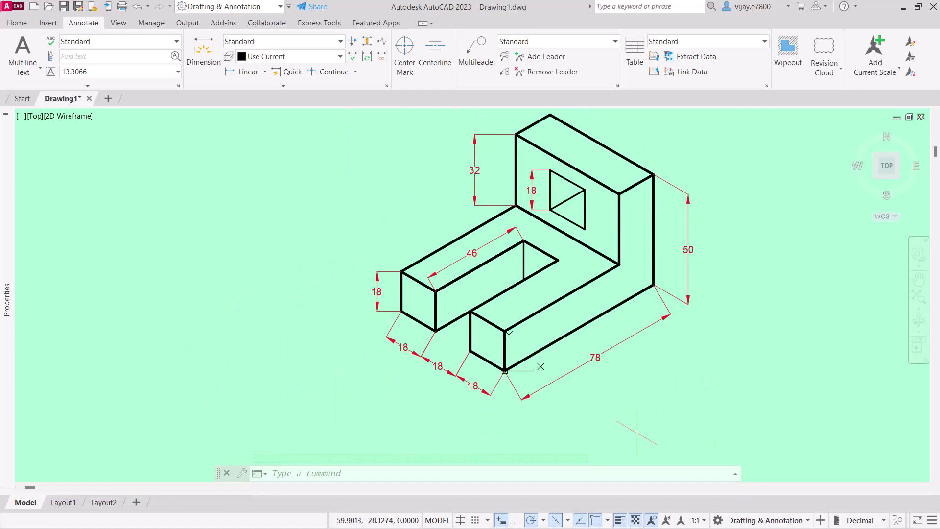
left_click(636, 420)
left_click(458, 386)
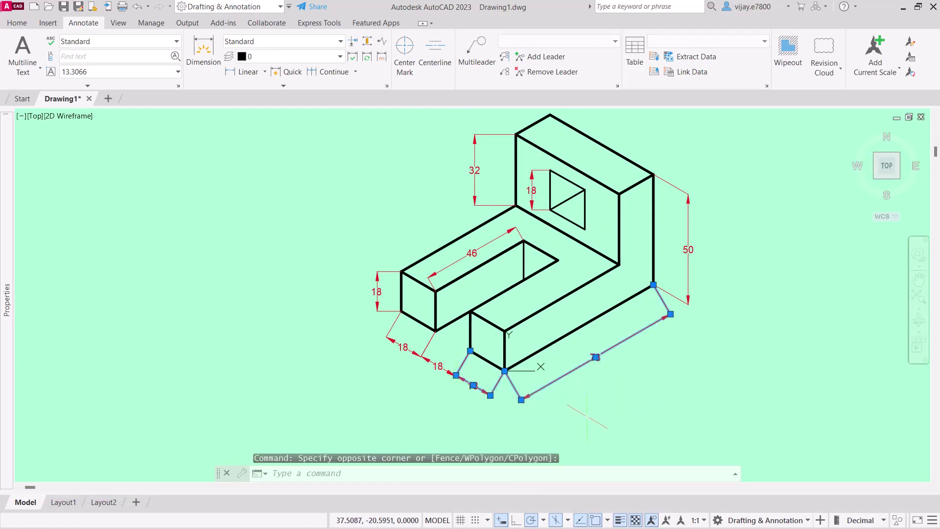
key("Escape")
left_click(620, 372)
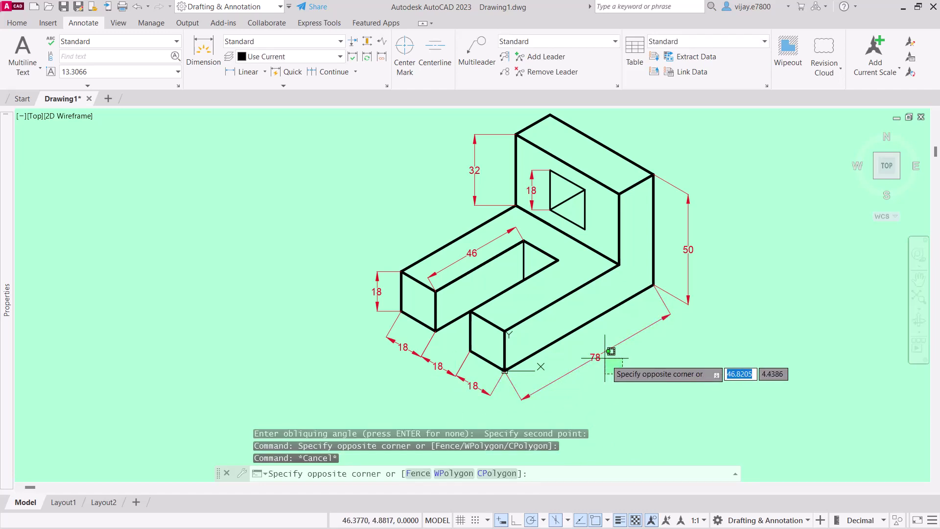
left_click(593, 346)
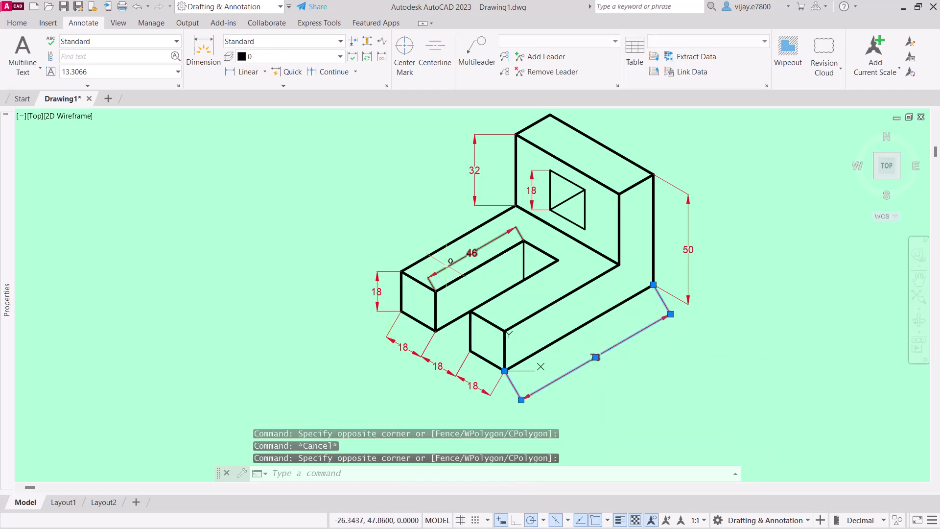
left_click(485, 244)
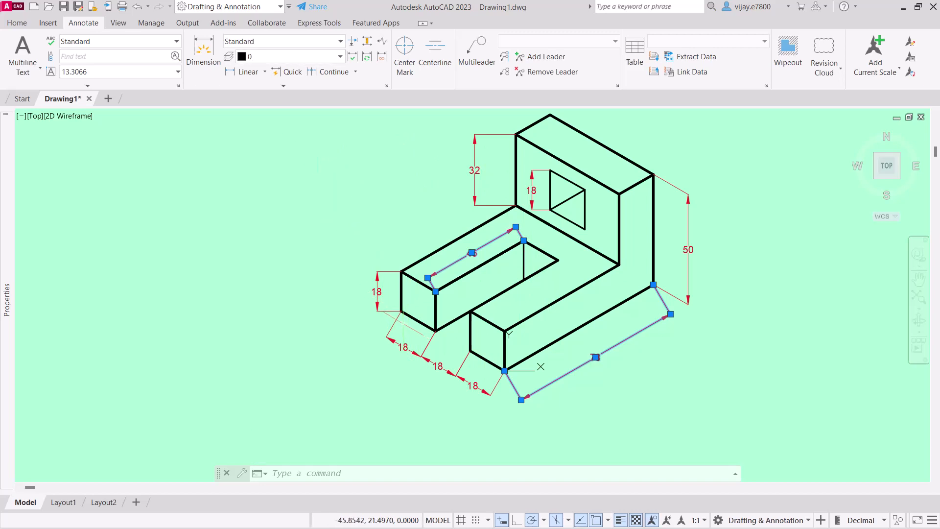
left_click(403, 327)
left_click(366, 259)
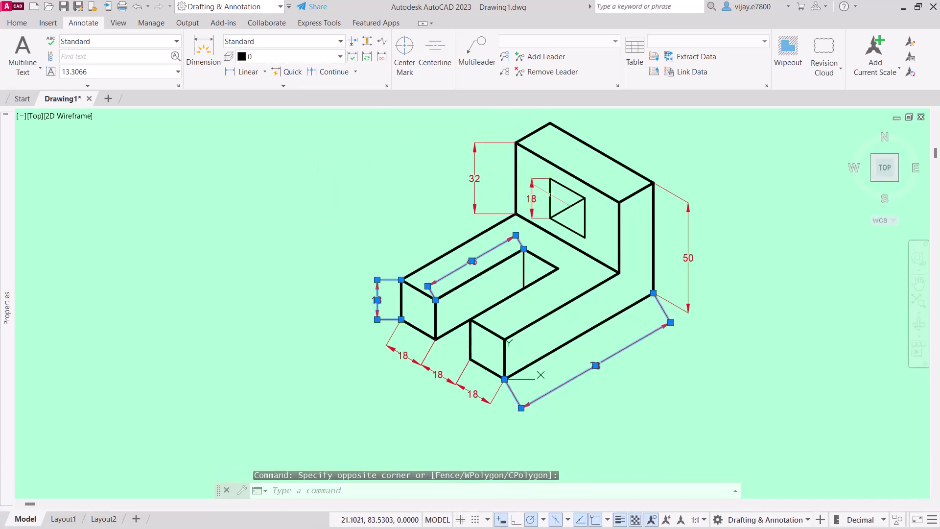
left_click(539, 193)
left_click(516, 168)
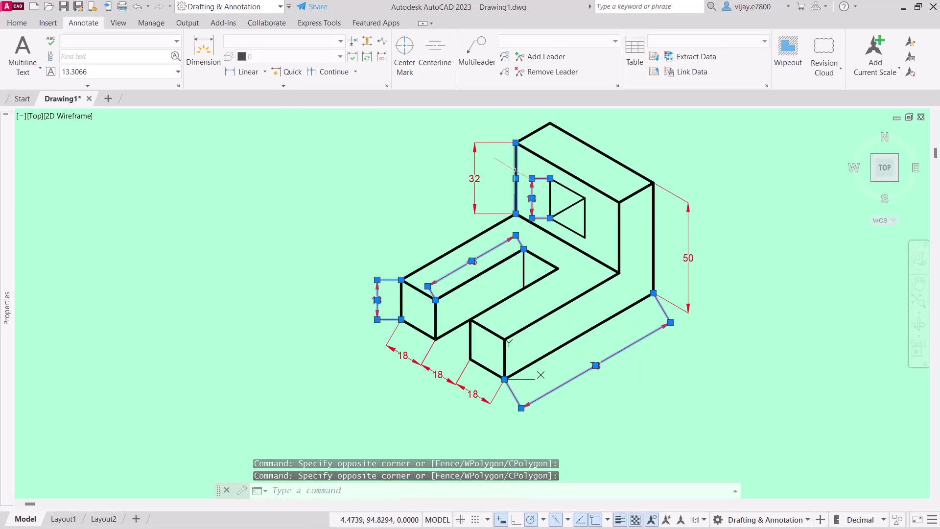
key("Escape")
- Oblique the base length, slot length, prong height, square height and upright height dimensions parallel to the upright's long top edges
left_click(632, 394)
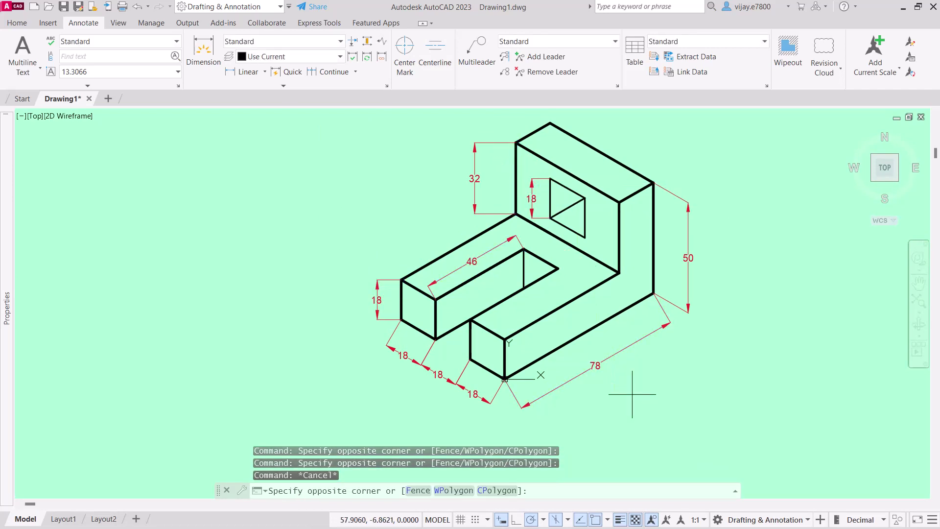
left_click(603, 351)
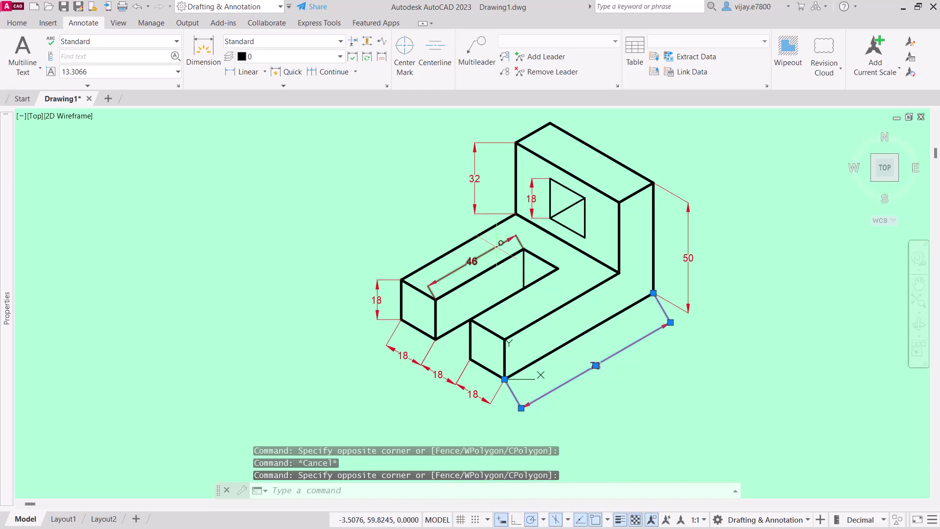
left_click(537, 226)
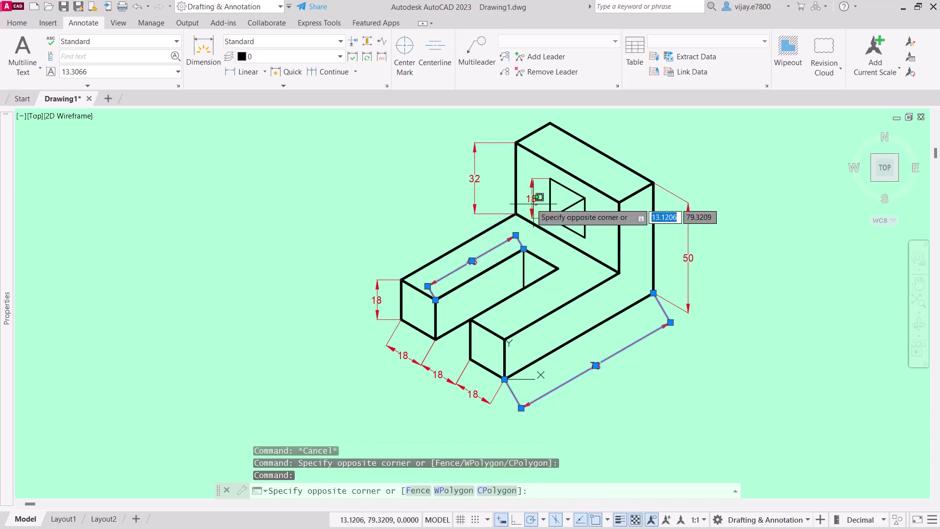
left_click(518, 177)
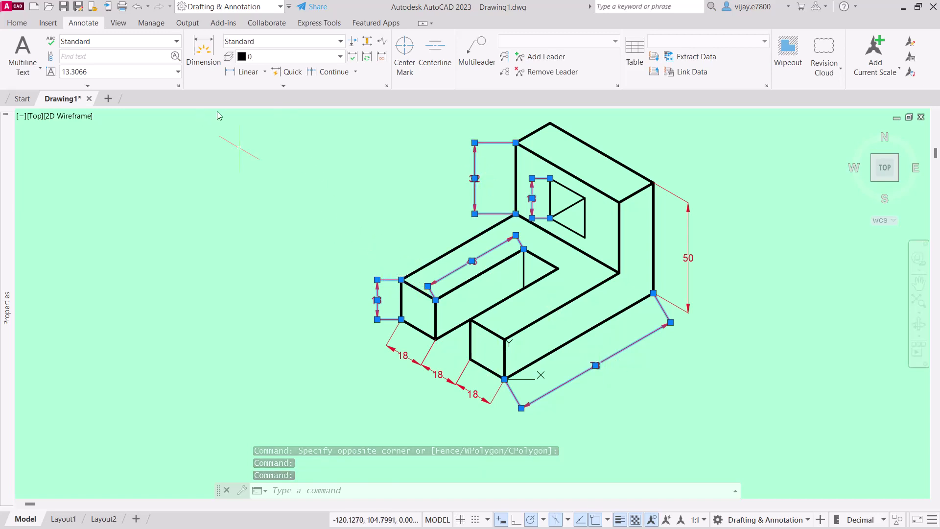
left_click(220, 86)
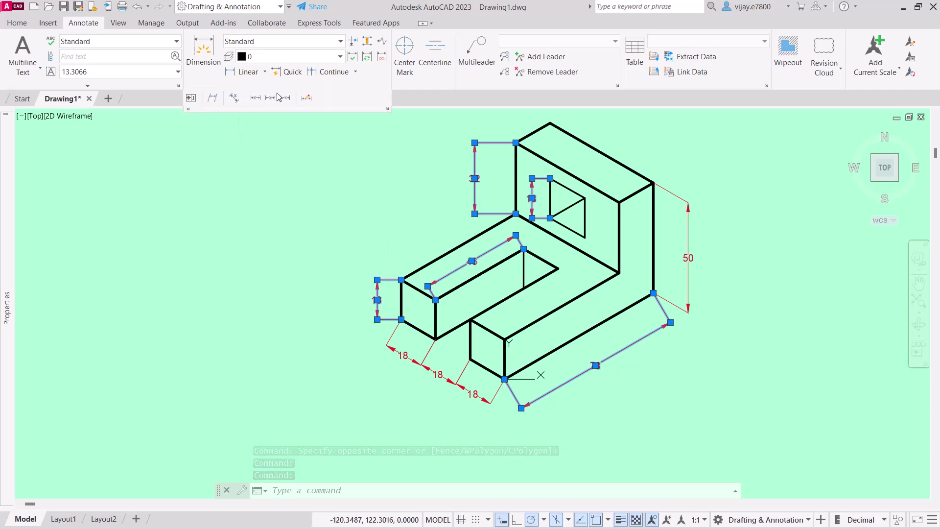
left_click(217, 101)
left_click(401, 280)
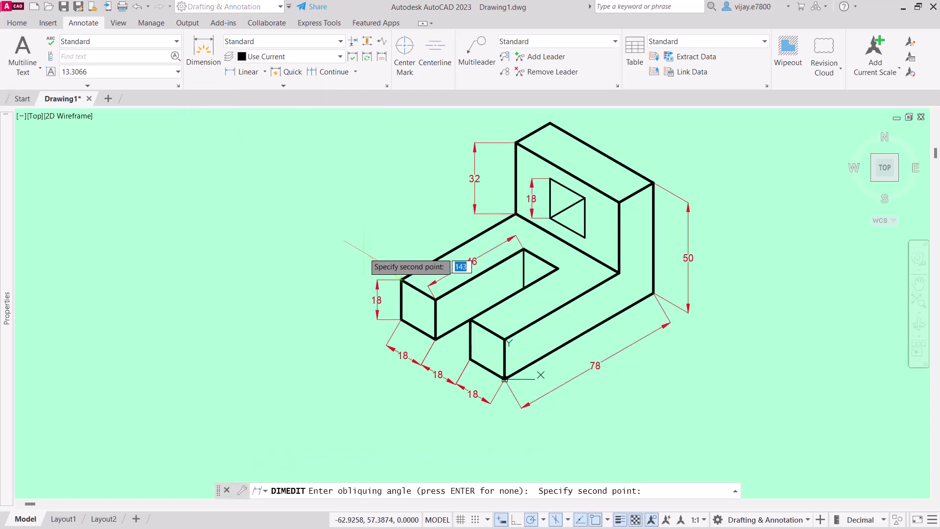
left_click(319, 236)
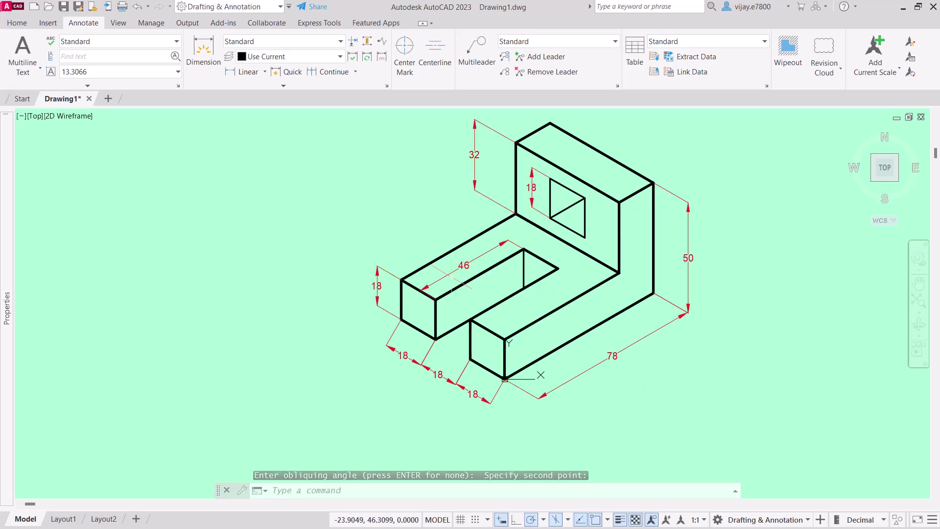
- Oblique the three width dimensions along the front of the prongs and slot so their extension lines run parallel to the base's long edges
left_click(510, 427)
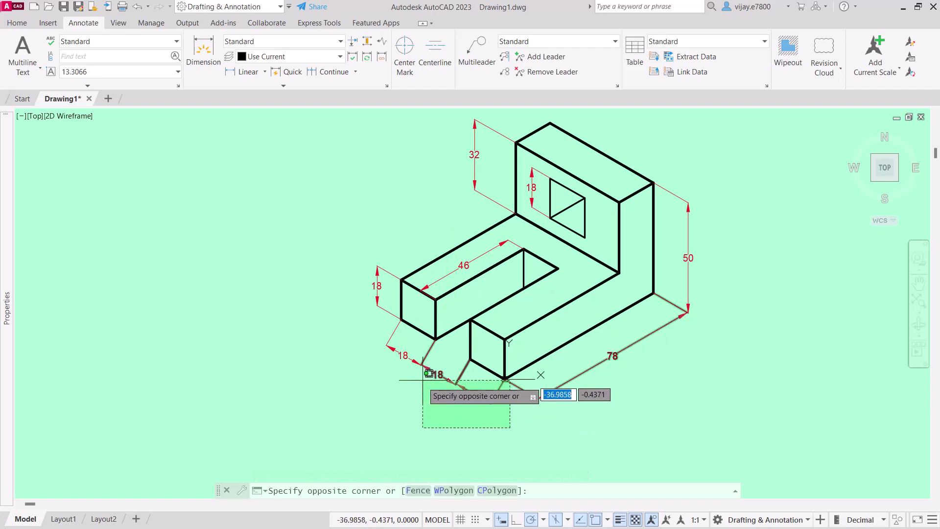
left_click(422, 396)
left_click(524, 389)
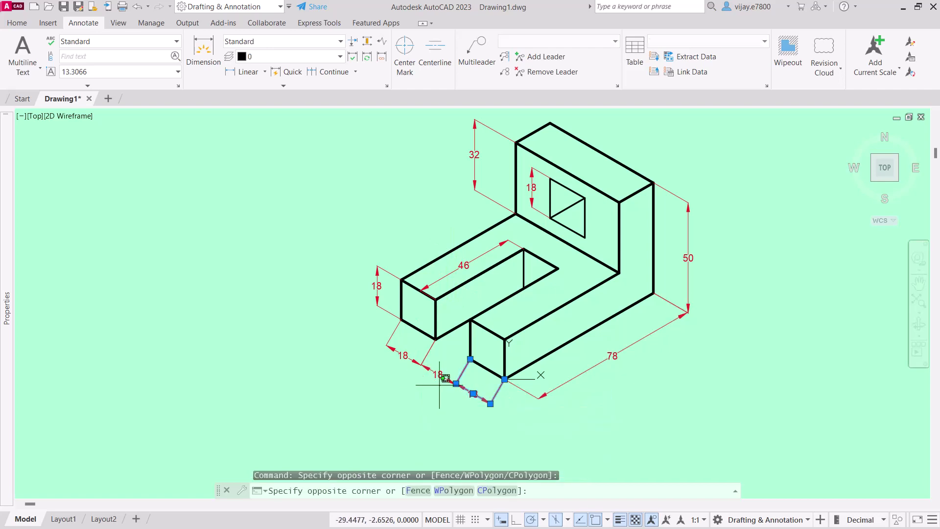
left_click(399, 349)
left_click(401, 351)
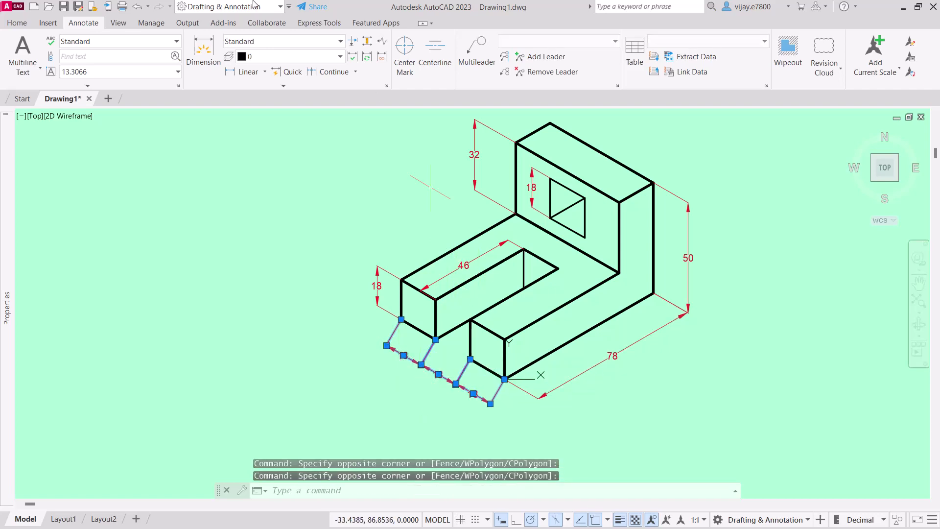
left_click(266, 86)
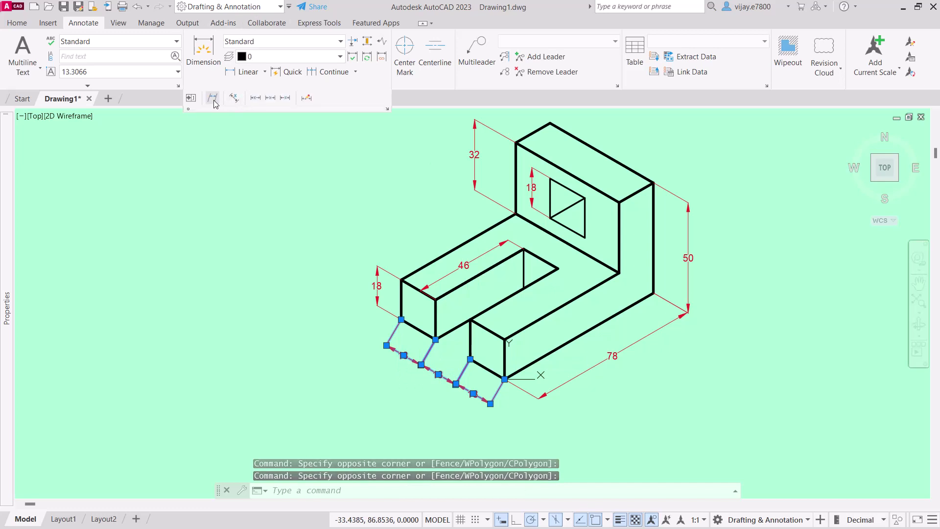
left_click(212, 97)
left_click(401, 319)
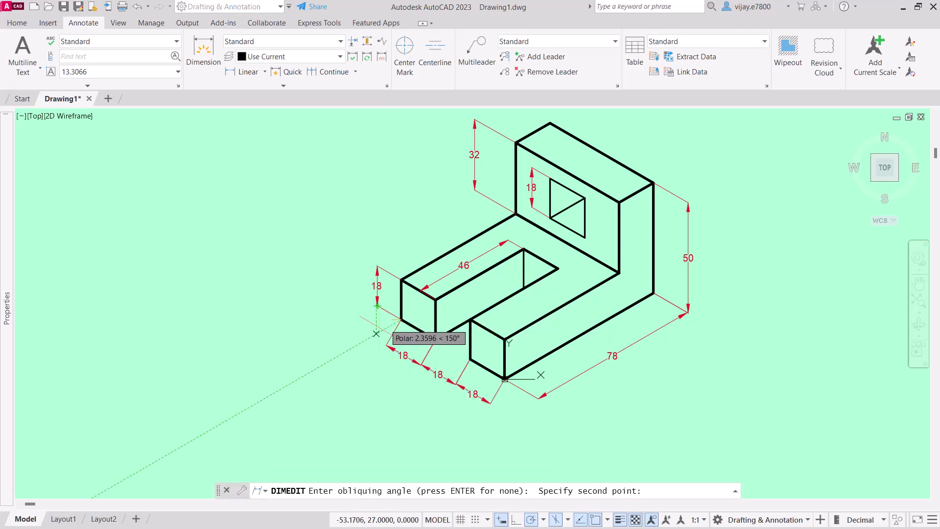
left_click(353, 347)
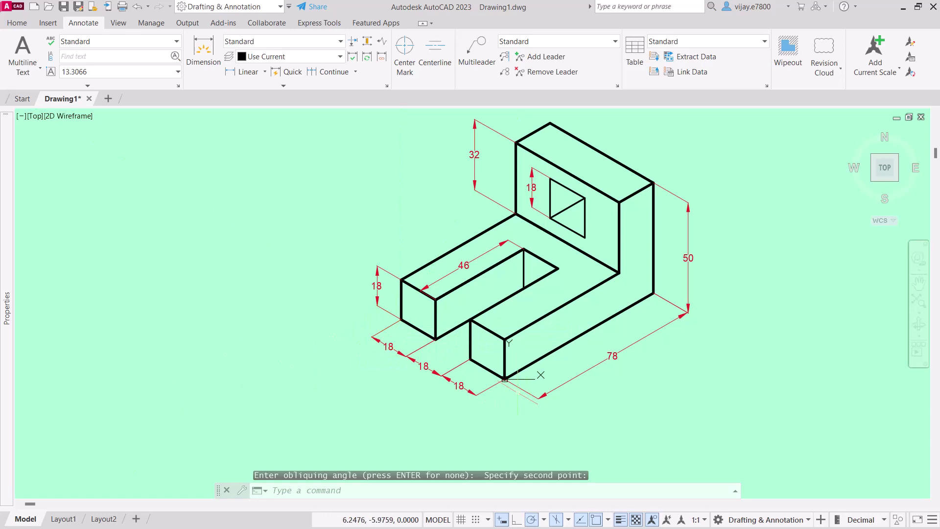
- Dimension the vertical gap from the square opening's lower-left corner to the upright's bottom front edge, placing the dimension line left of the square
mouse_move(730, 215)
middle_mouse_down()
mouse_move(707, 256)
mouse_move(672, 271)
mouse_move(676, 265)
middle_mouse_up()
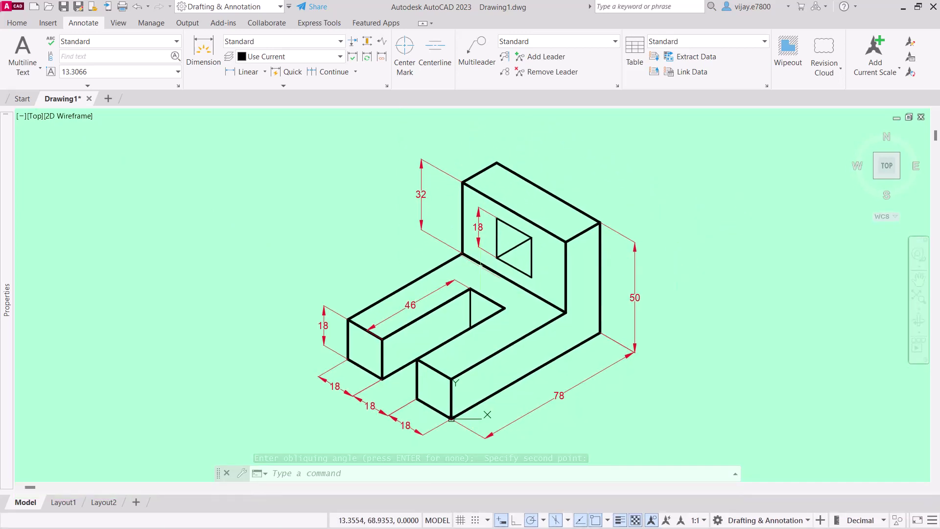
left_click(204, 54)
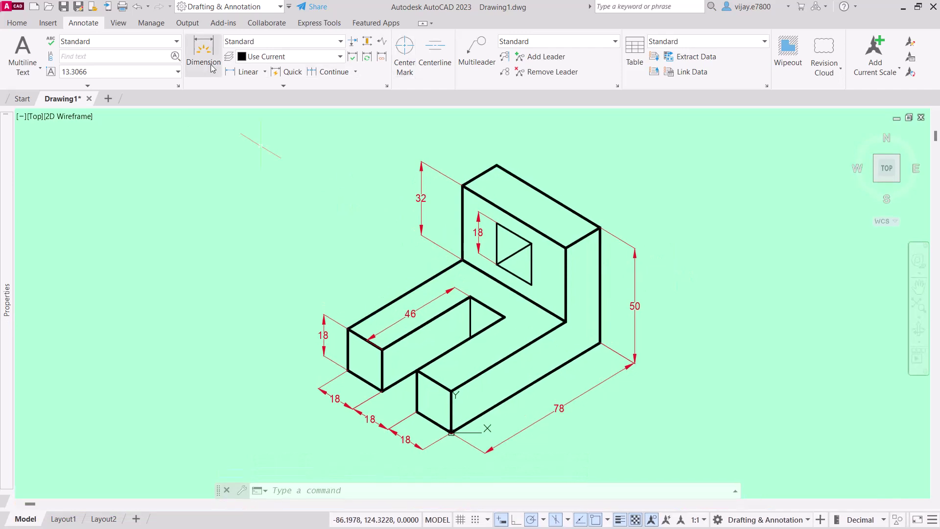
scroll(484, 267, "up", 1)
scroll(484, 274, "up", 2)
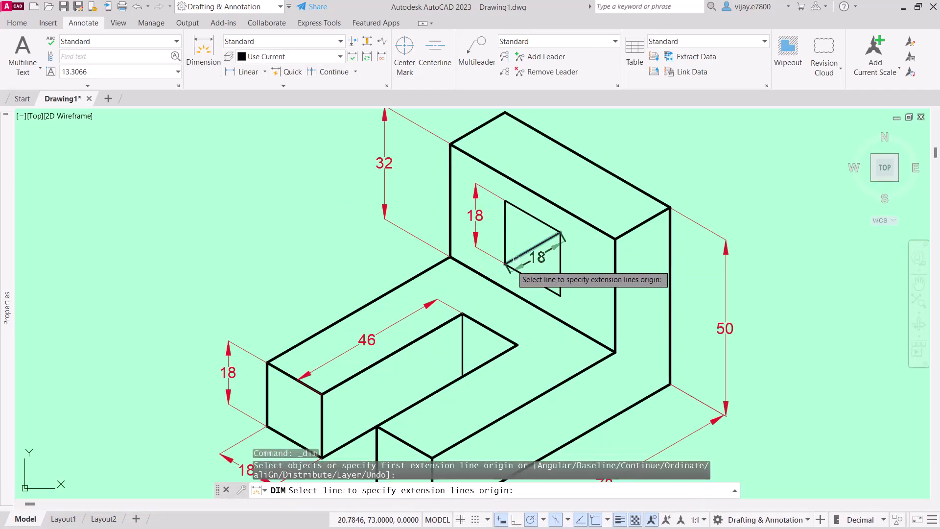
key("Return")
left_click(505, 267)
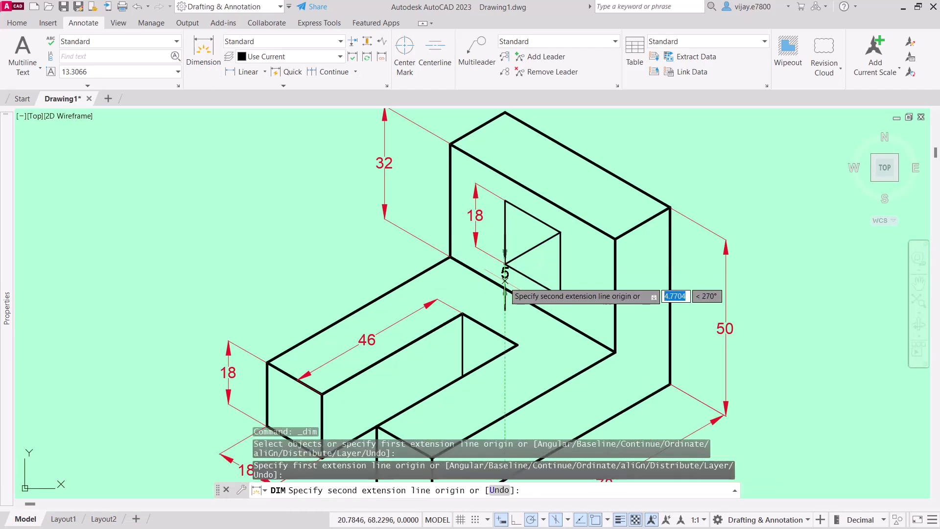
left_click(505, 288)
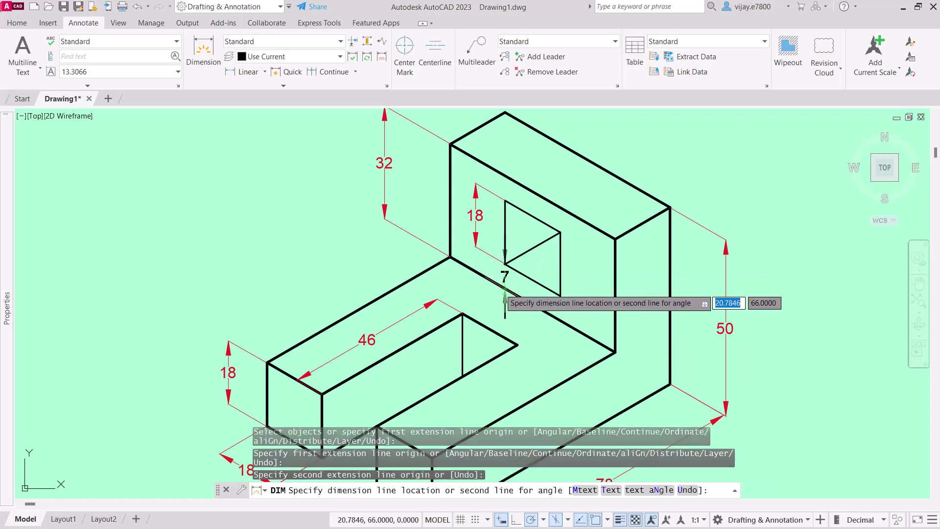
left_click(460, 290)
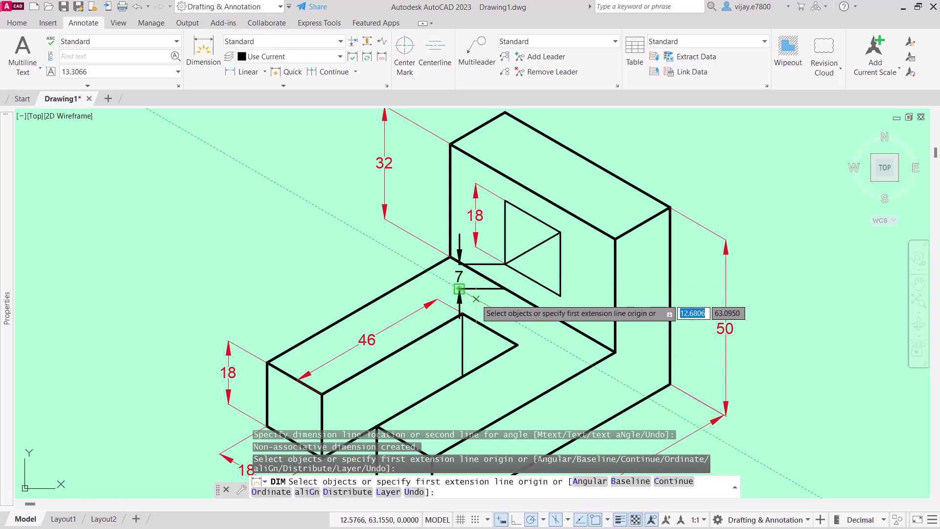
key("Return")
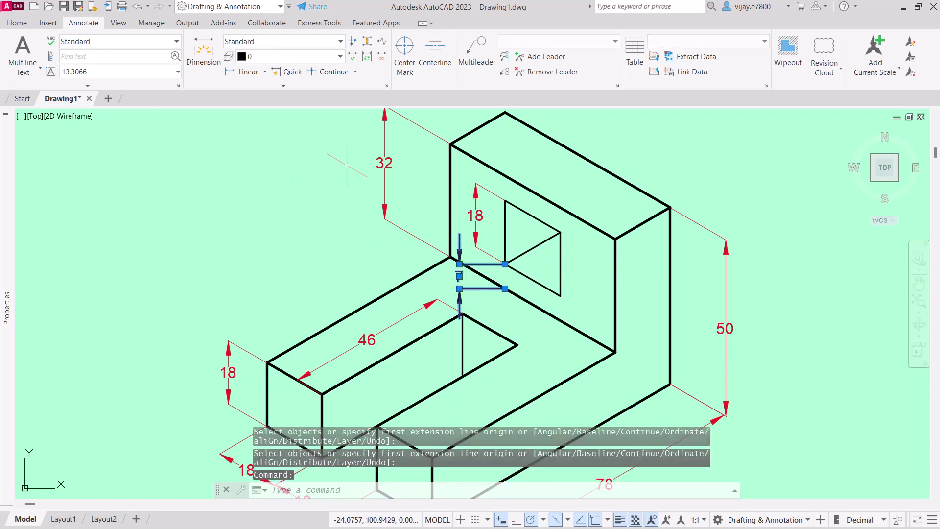
- Oblique the vertical gap dimension below the square so its extension lines run parallel to the upright's long top edges
left_click(283, 86)
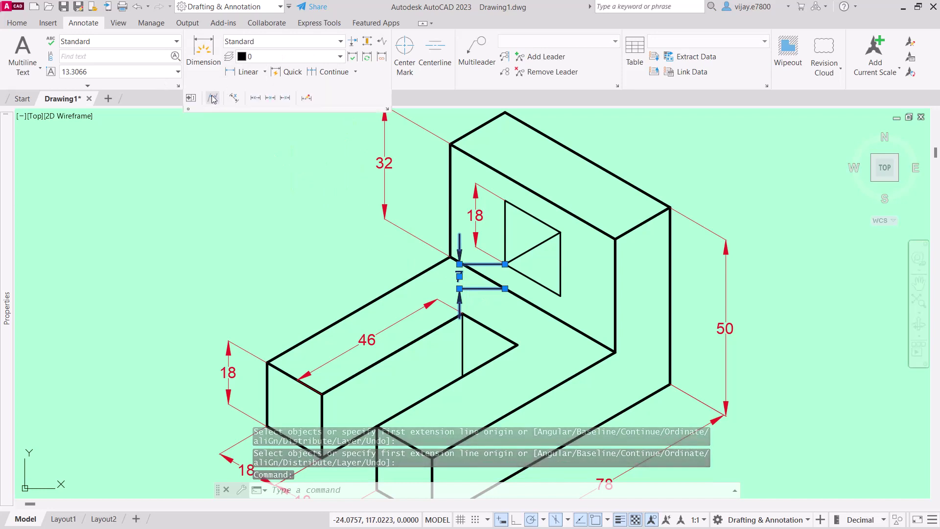
key("Escape")
left_click(212, 97)
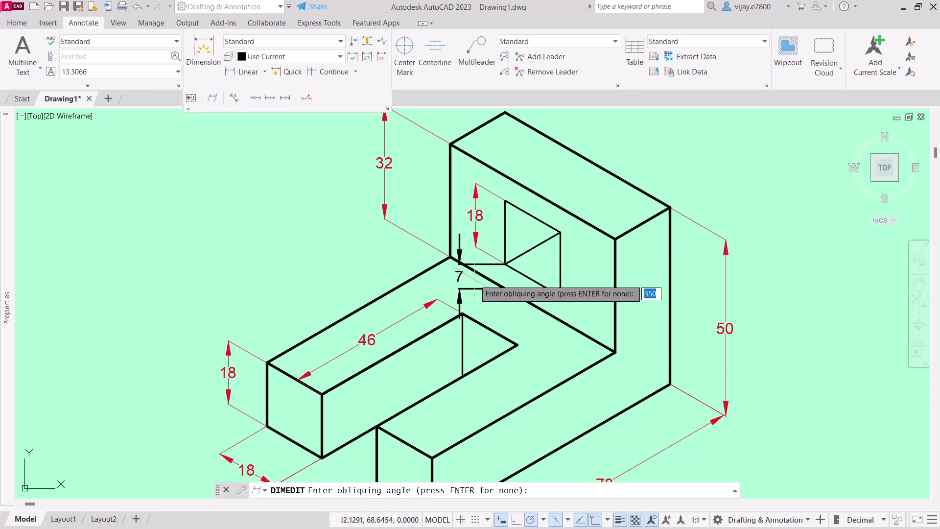
left_click(505, 265)
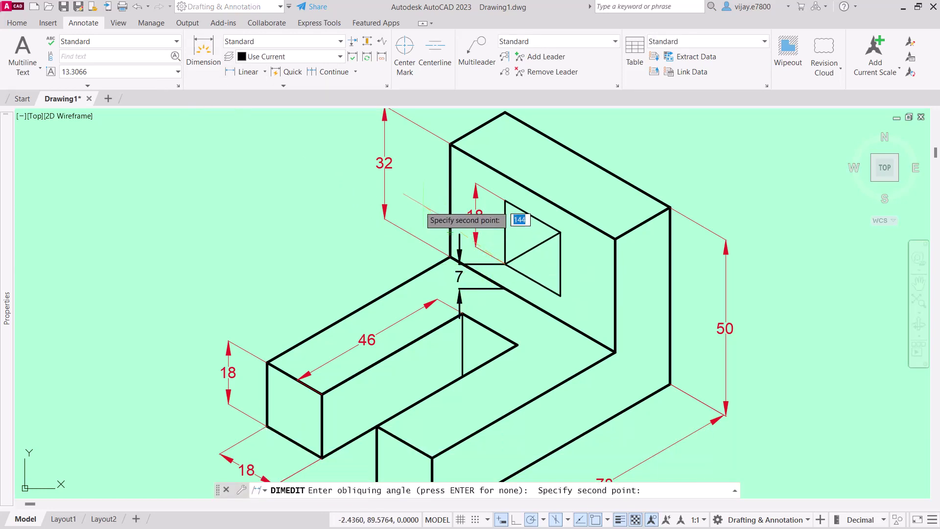
left_click(411, 210)
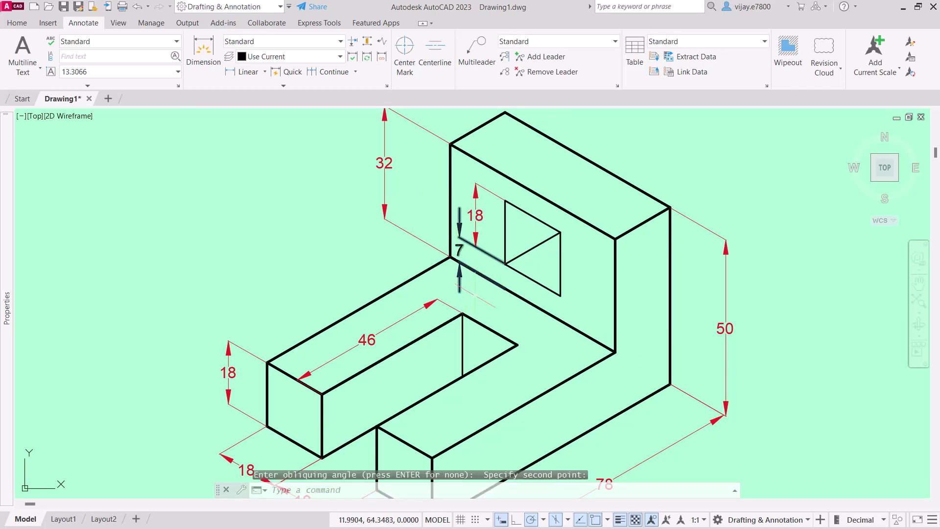
- Match the gap dimension's properties to those of the square's red height dimension
left_click(468, 269)
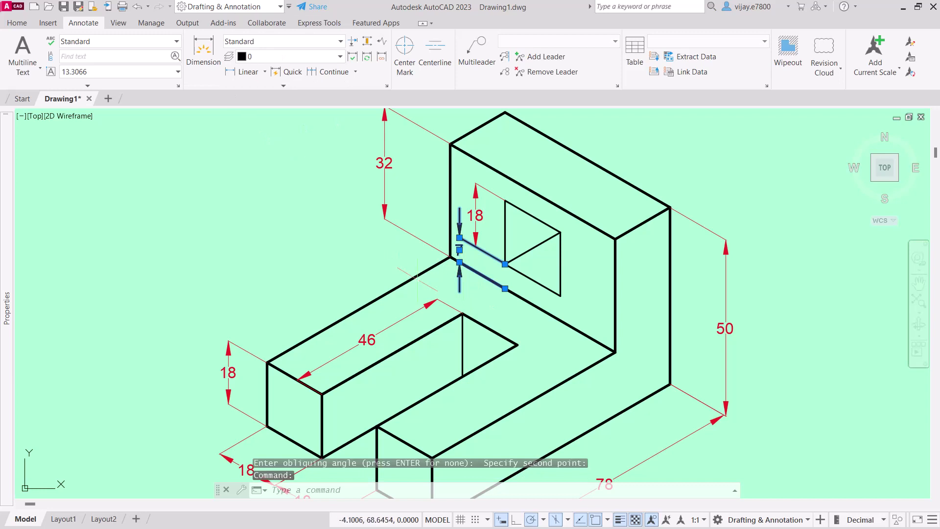
left_click(17, 22)
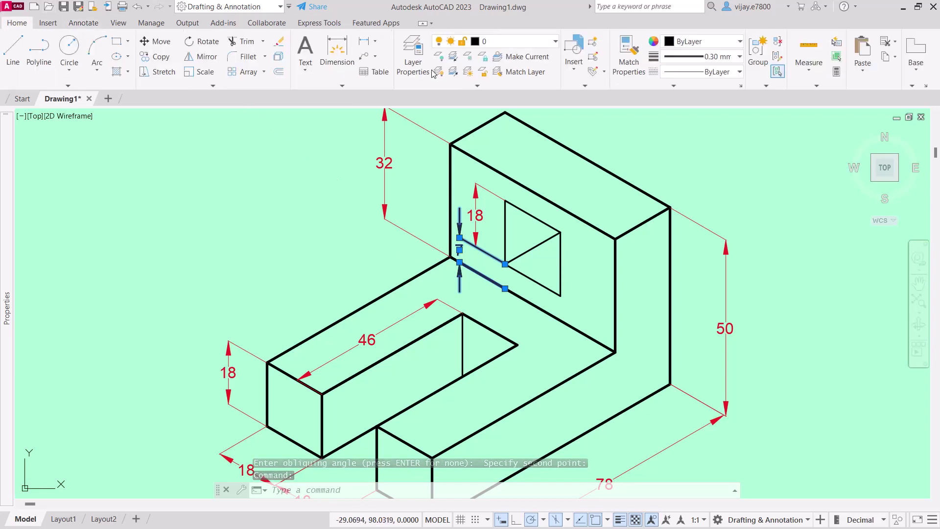
left_click(629, 63)
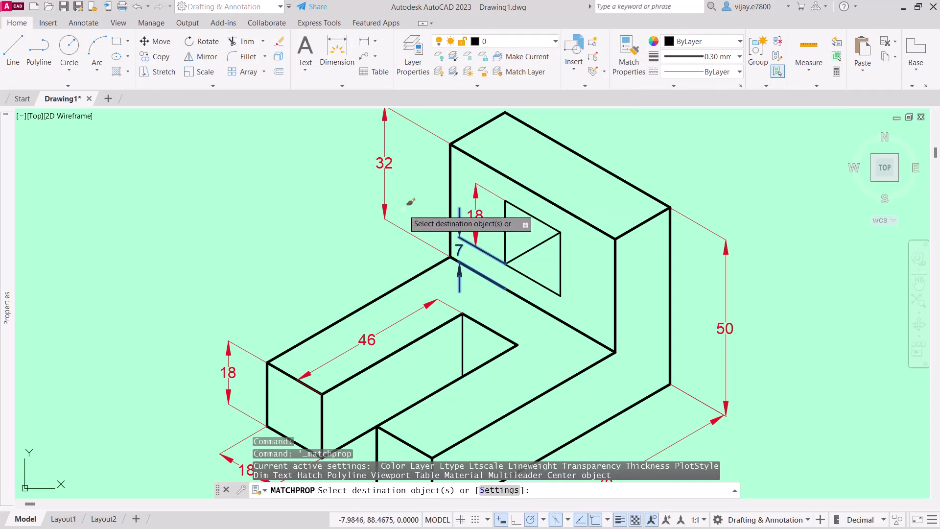
key("Escape")
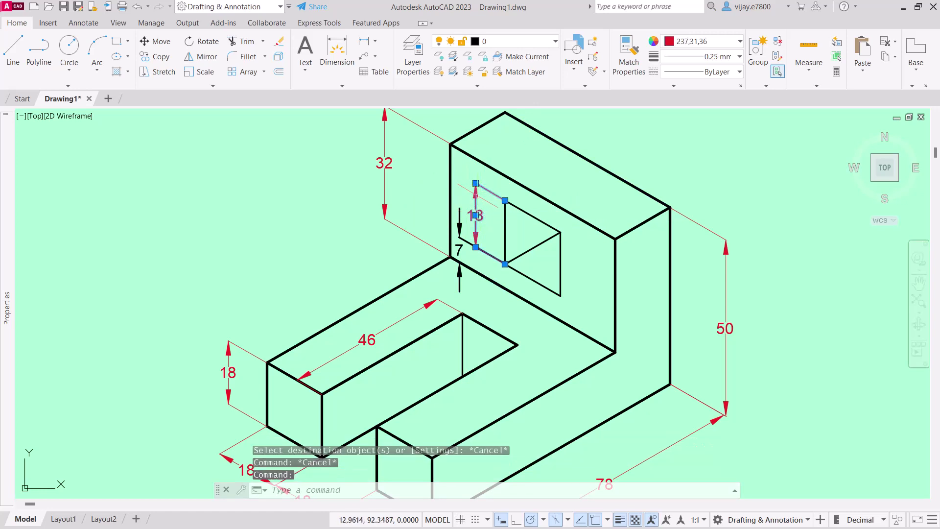
left_click(622, 53)
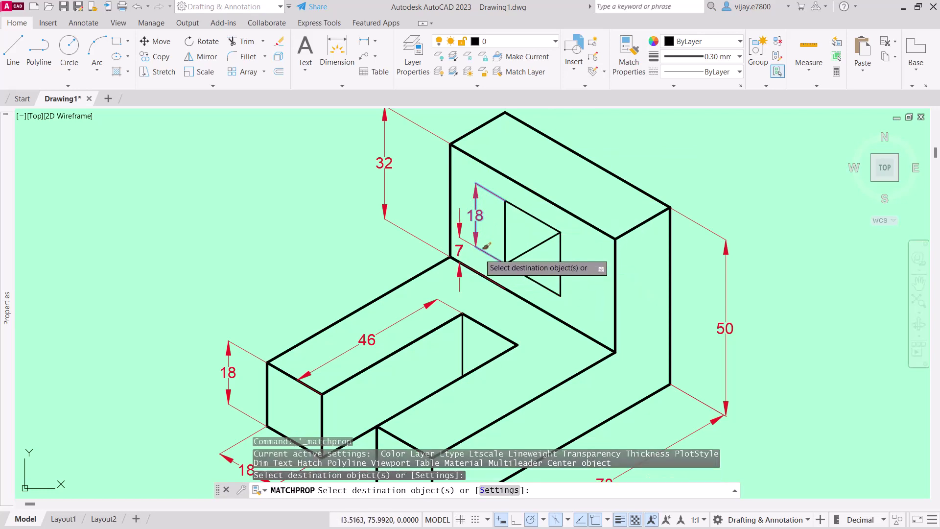
key("Escape")
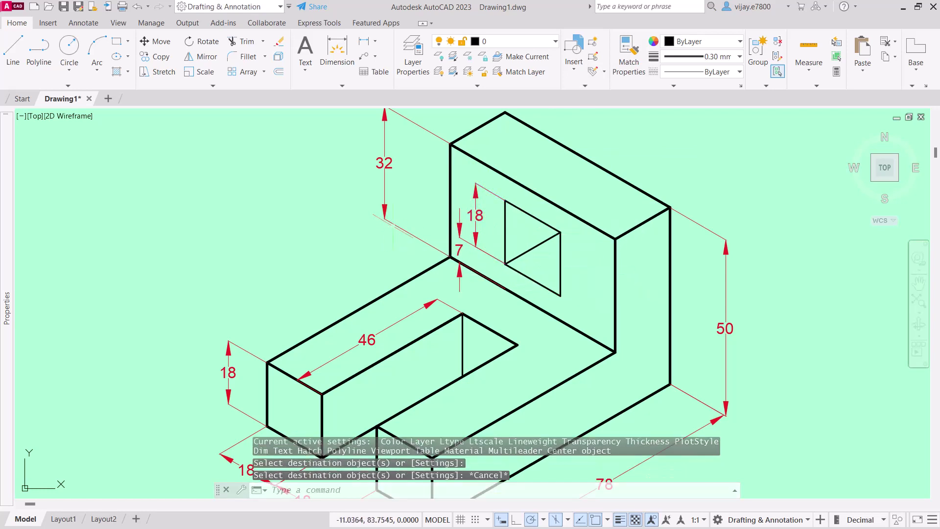
- Move the gap dimension line in line with the square's height dimension above it and clear the selection
scroll(453, 240, "up", 6)
left_click(485, 271)
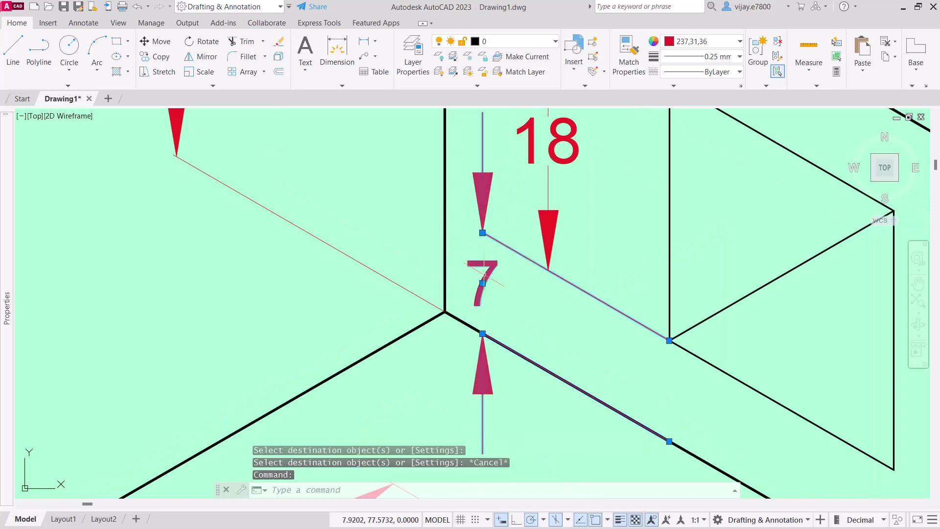
left_click(483, 283)
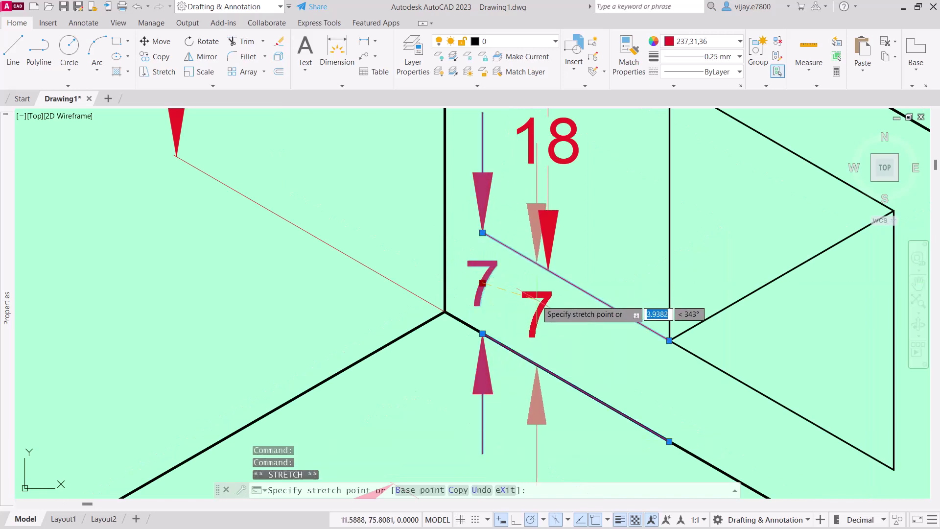
left_click(545, 306)
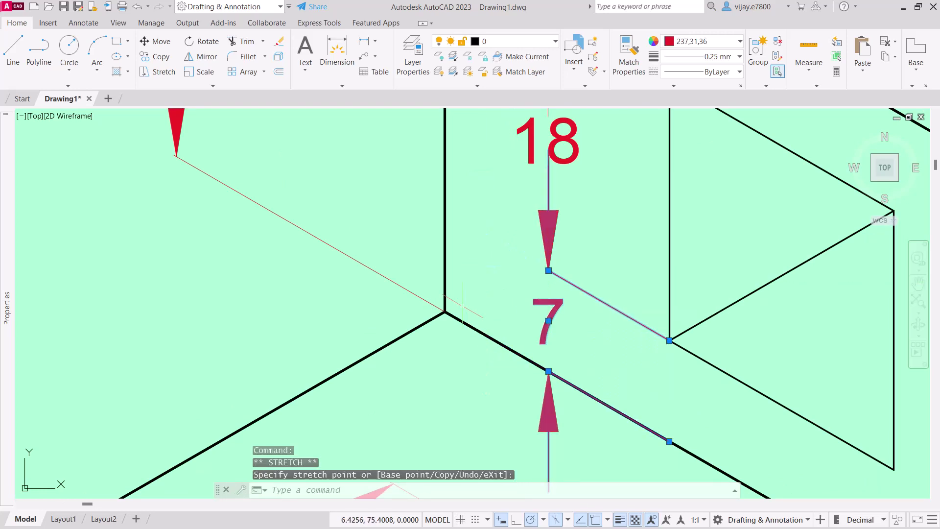
scroll(429, 290, "down", 4)
scroll(429, 289, "down", 4)
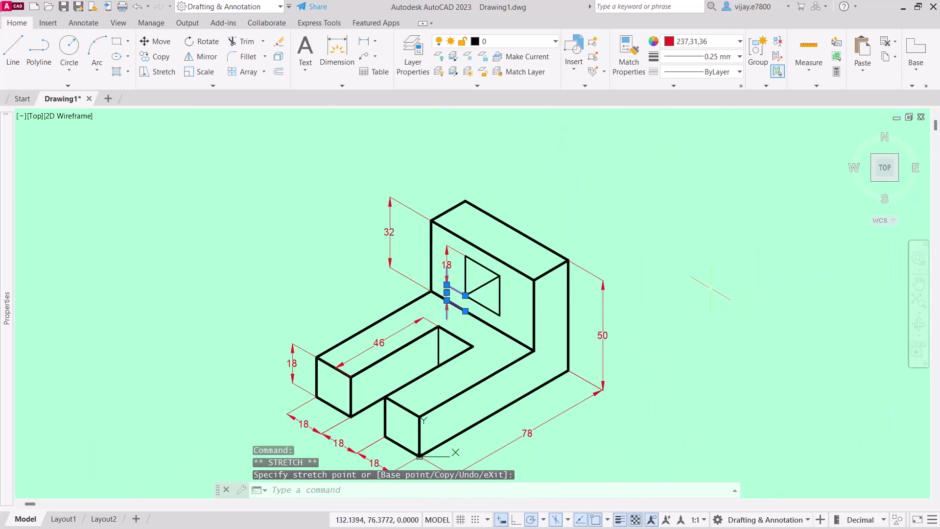
key("Escape")
mouse_move(742, 352)
middle_mouse_down()
mouse_move(754, 312)
mouse_move(834, 297)
mouse_move(824, 313)
middle_mouse_up()
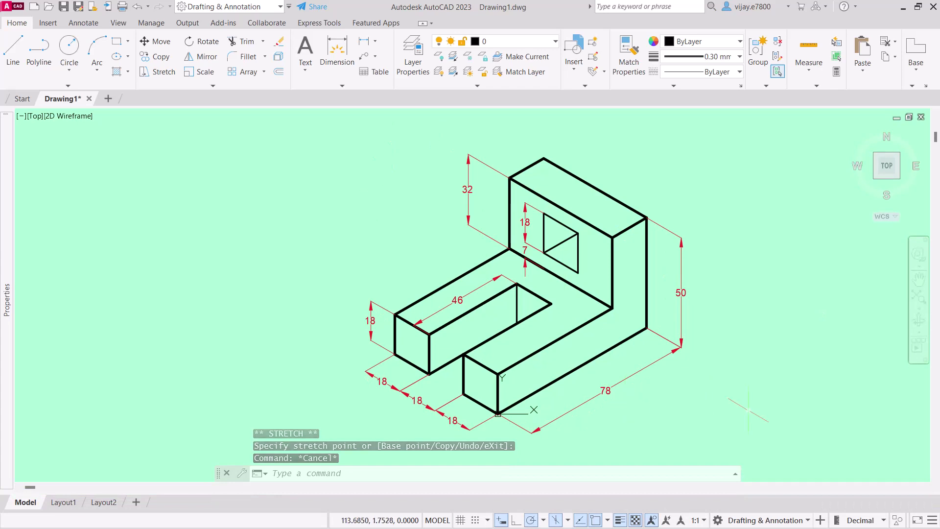
left_click(722, 389)
left_click(671, 327)
right_click(667, 338)
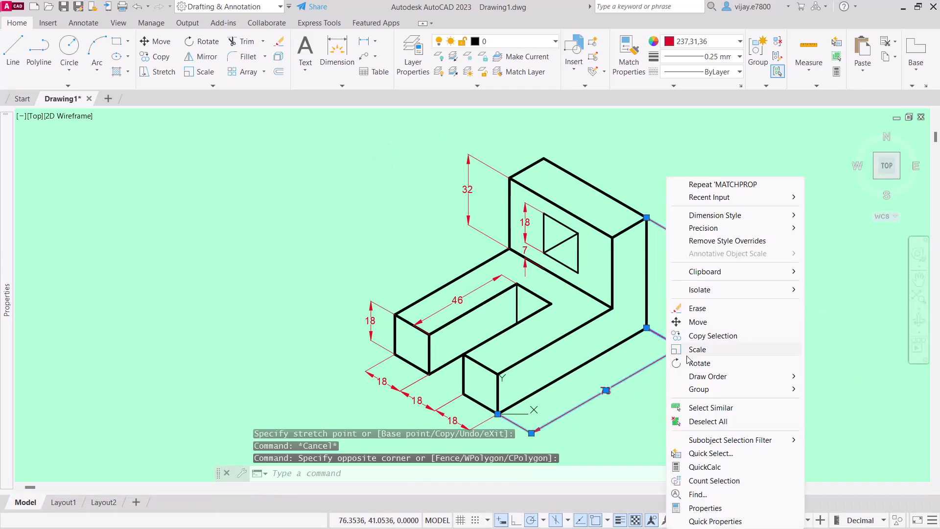
left_click(714, 409)
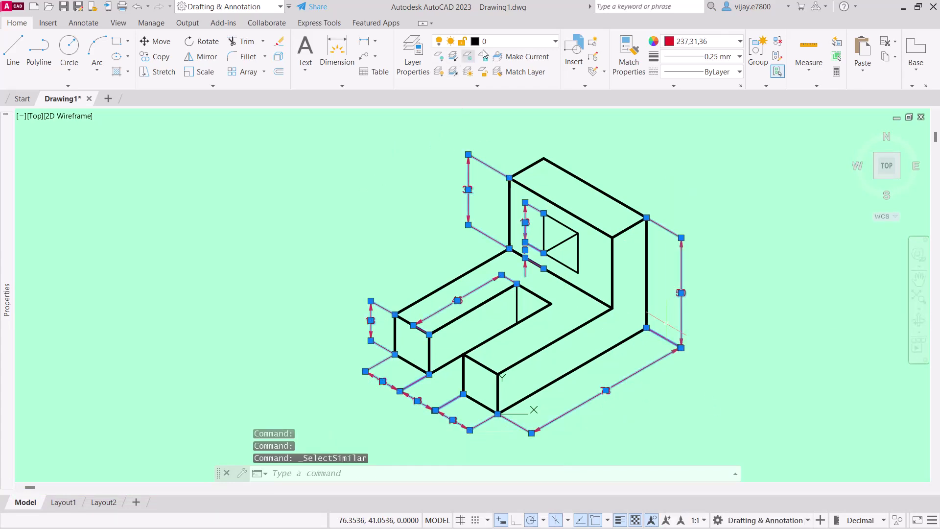
left_click(512, 40)
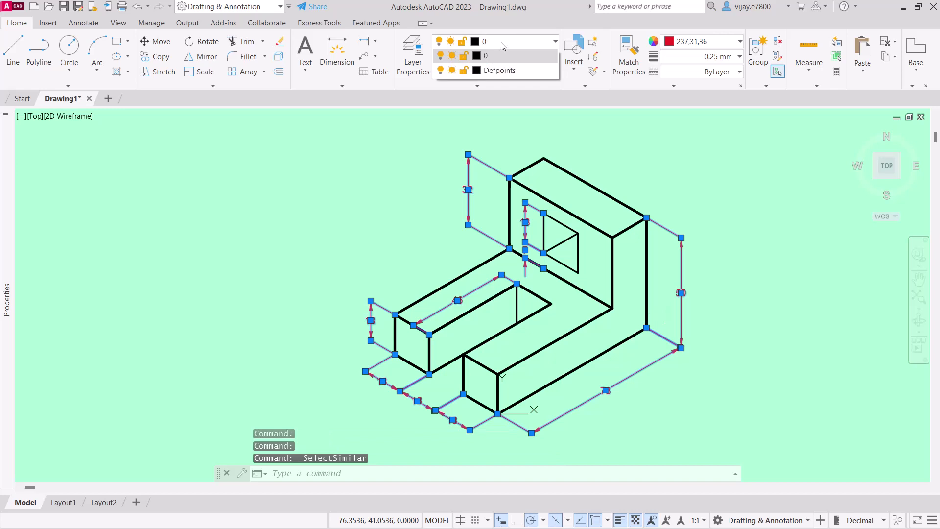
left_click(422, 73)
key("Escape")
- Create a new layer named dimension in the Layer Properties Manager
type("la")
key("Return")
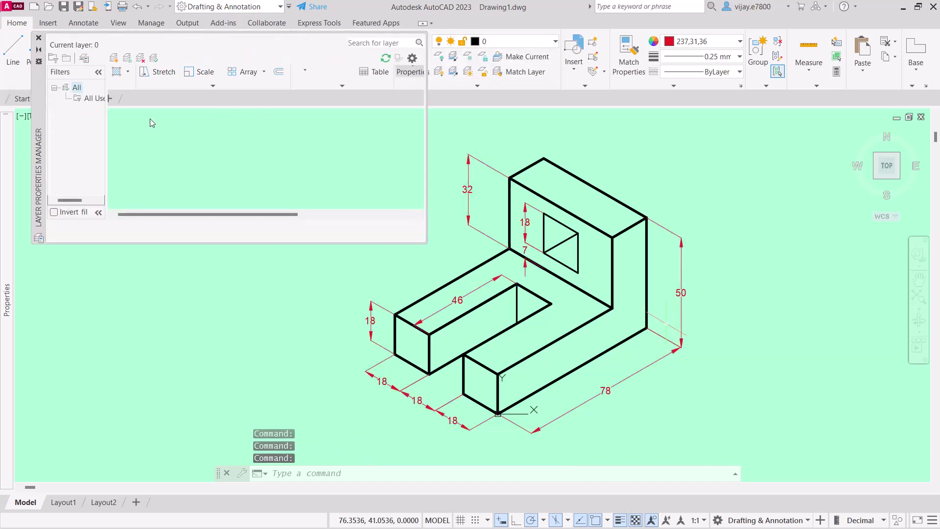
left_click(116, 59)
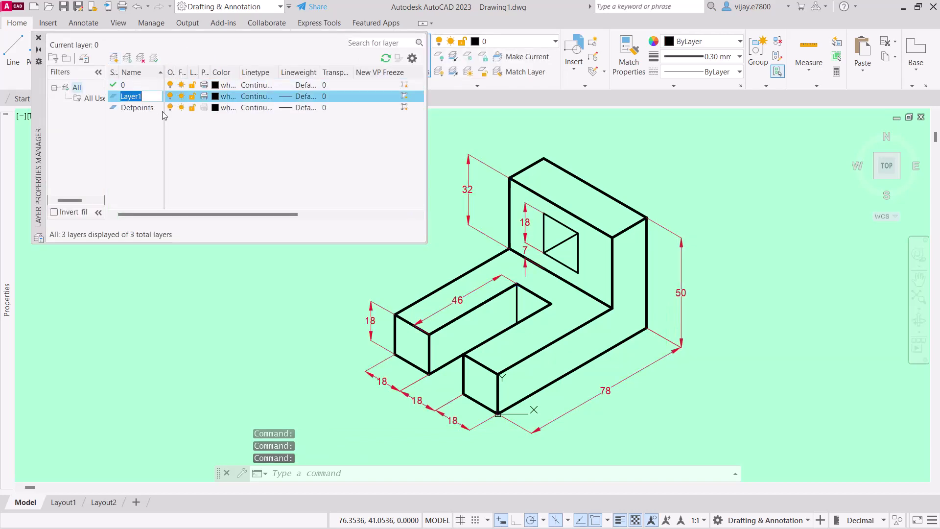
type("dimension")
key("Return")
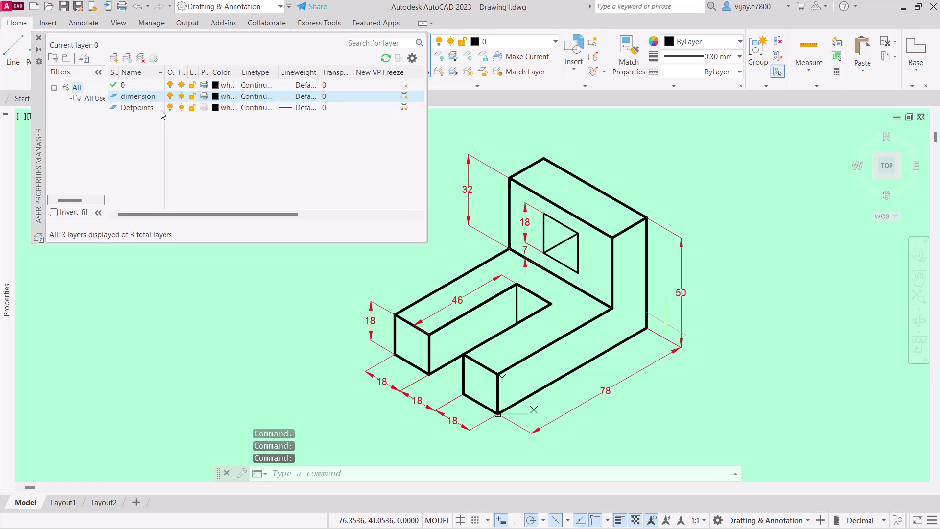
- Set the dimension layer's color to red, index color 10
left_click(215, 96)
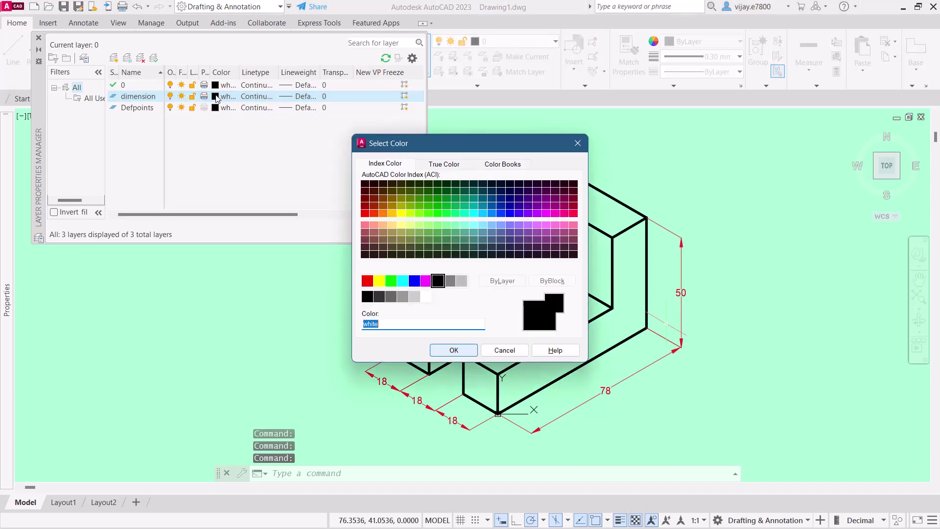
left_click(365, 214)
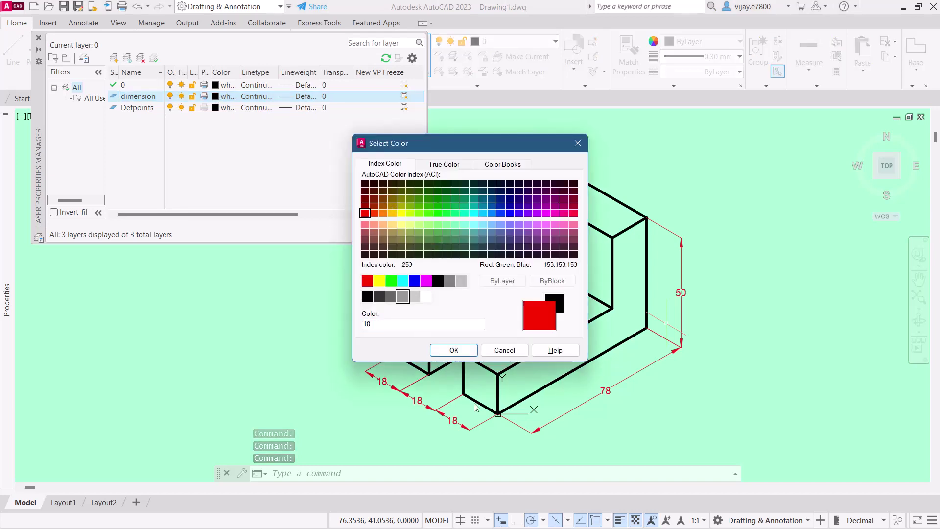
left_click(453, 350)
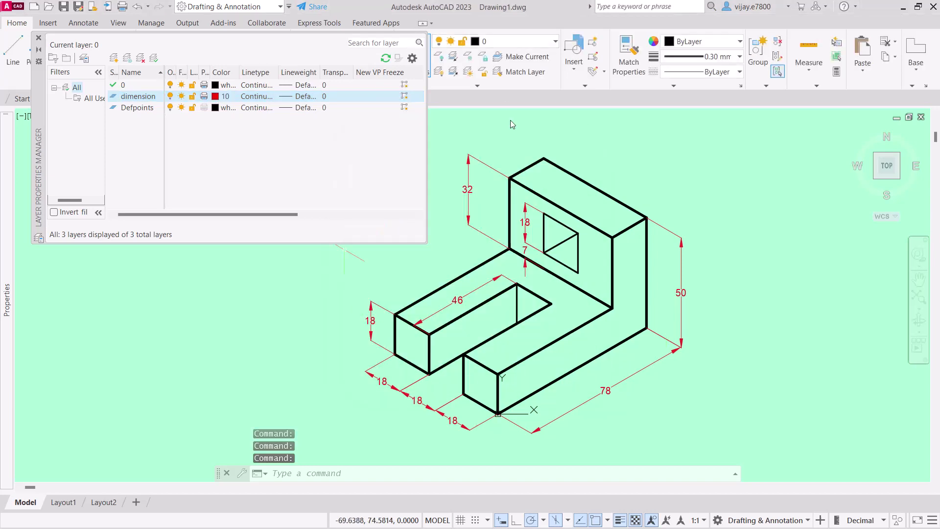
- Assign all of the block's dimensions to the dimension layer and turn that layer off
left_click(715, 380)
left_click(671, 311)
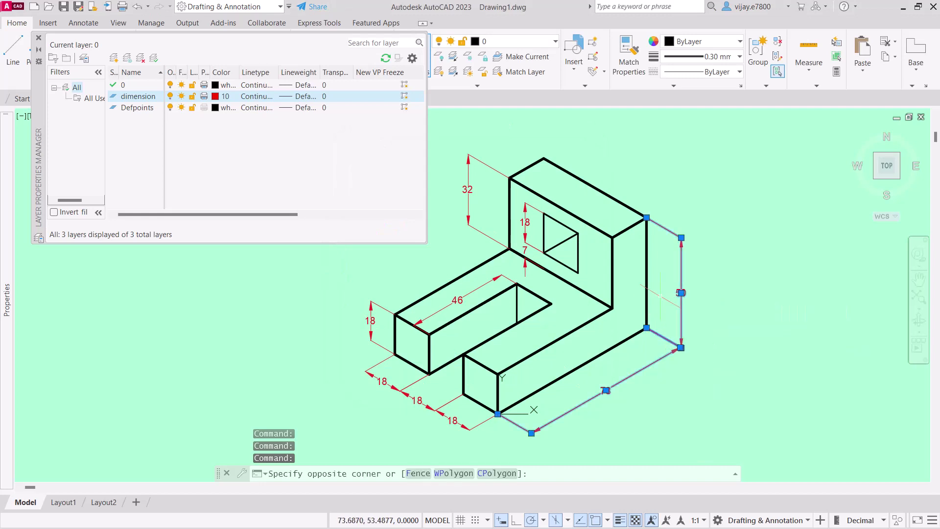
right_click(663, 319)
left_click(704, 407)
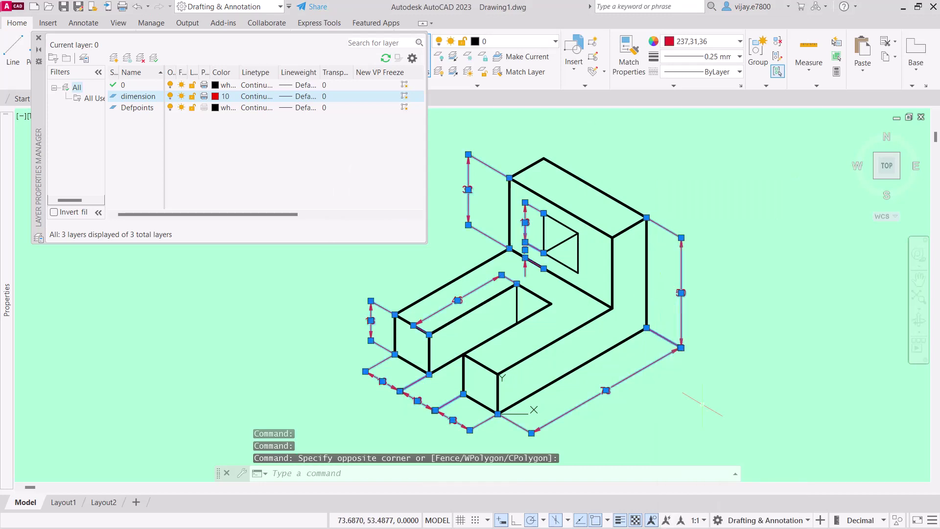
left_click(38, 39)
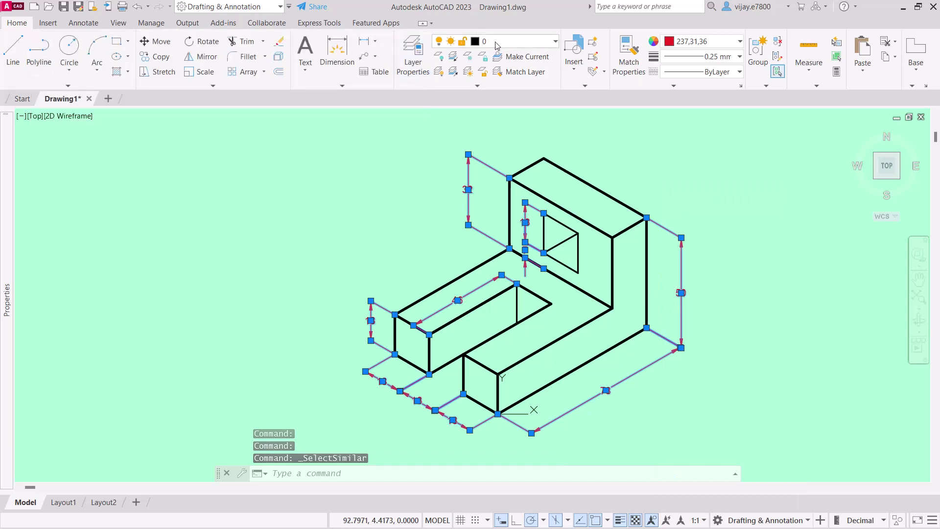
left_click(519, 41)
left_click(493, 85)
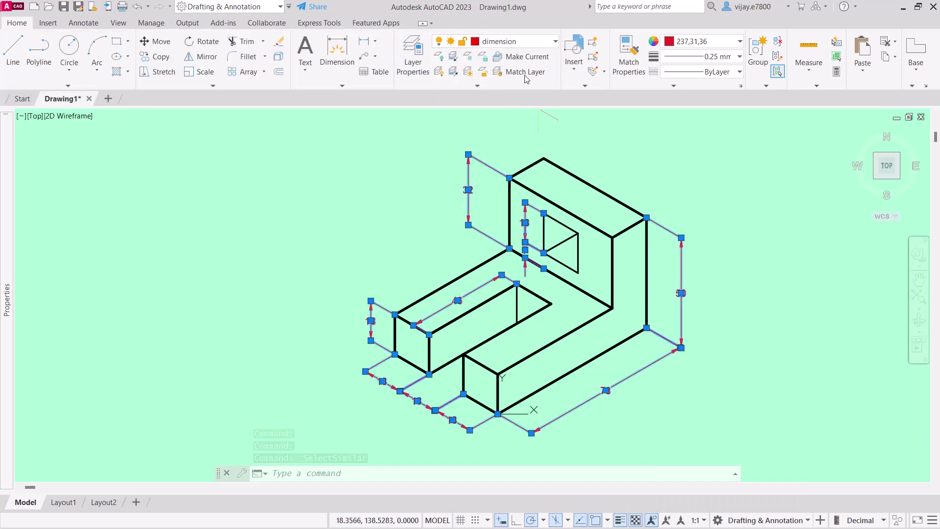
left_click(519, 41)
left_click(441, 85)
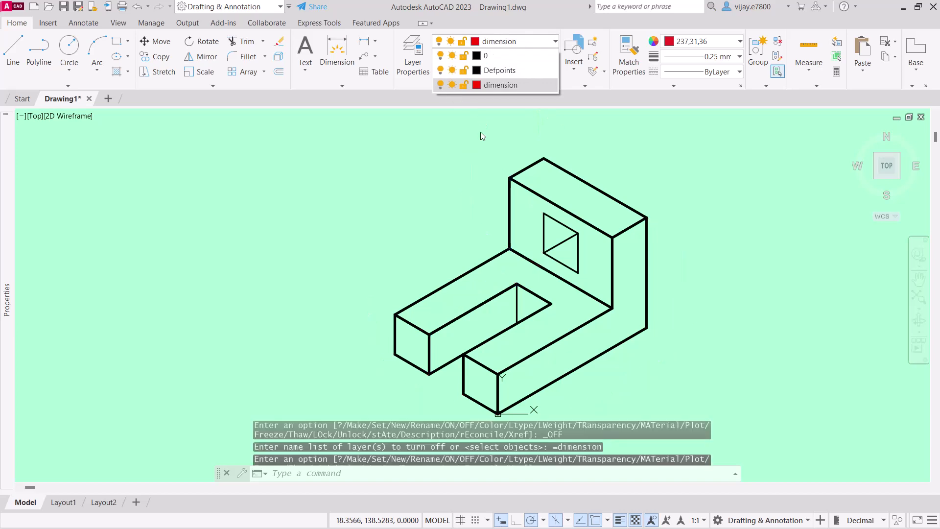
- Start a hatch and set its color to the light blue 122,175,223
left_click(120, 72)
left_click(120, 72)
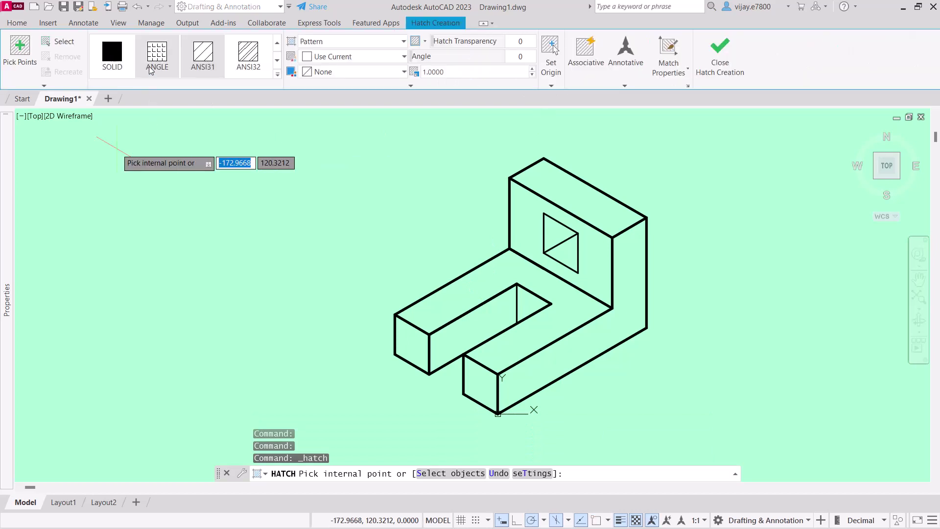
left_click(358, 58)
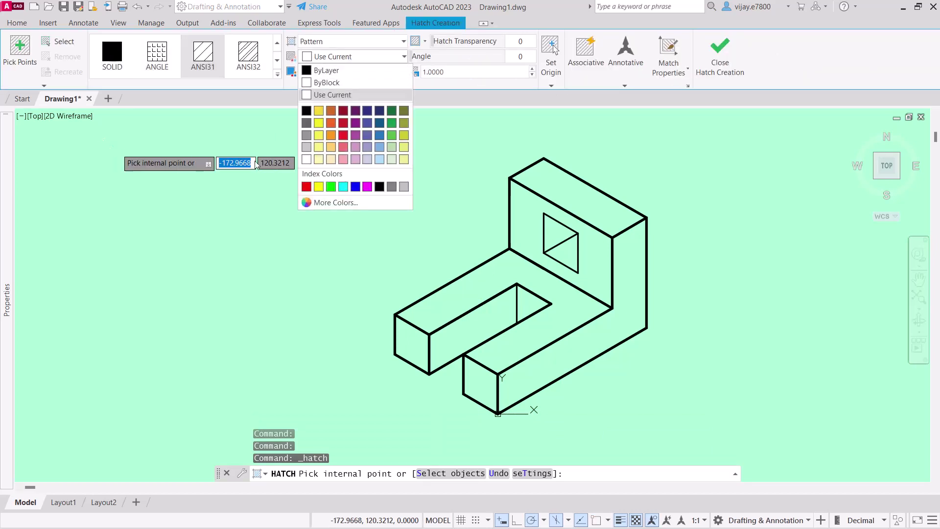
left_click(132, 143)
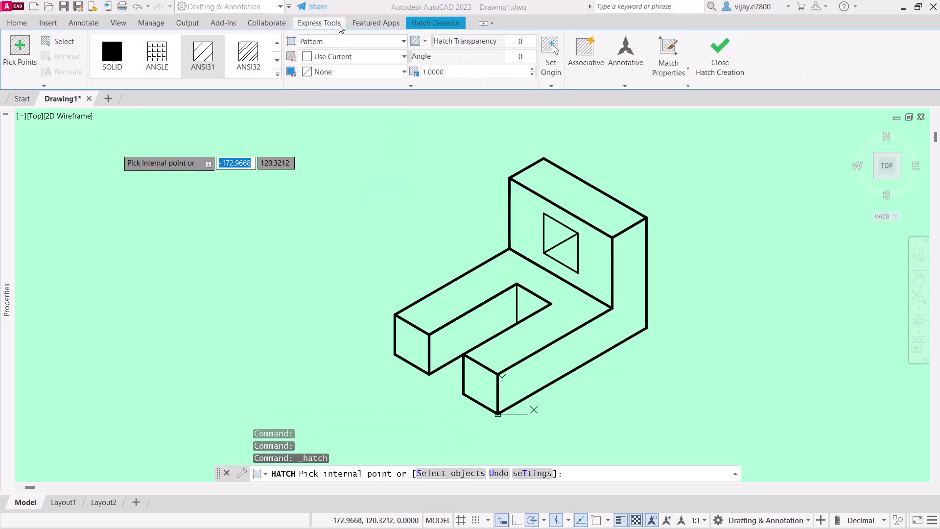
left_click(351, 59)
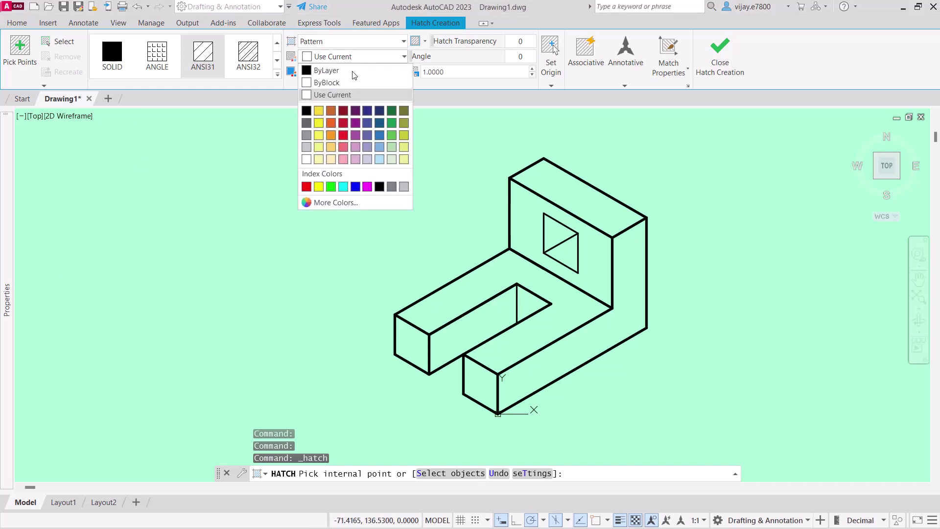
left_click(380, 148)
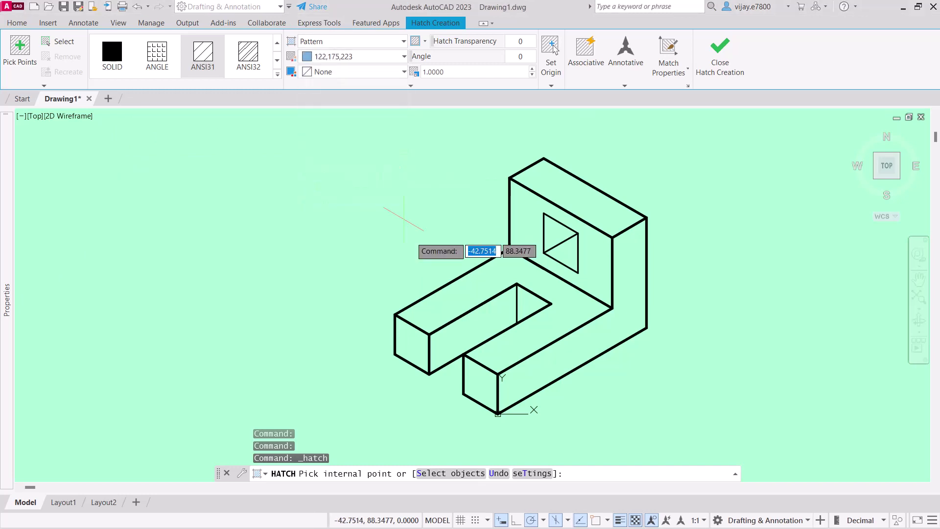
- Hatch the base's top face, the upright's front face and the end faces of both arms as one hatch
left_click(451, 297)
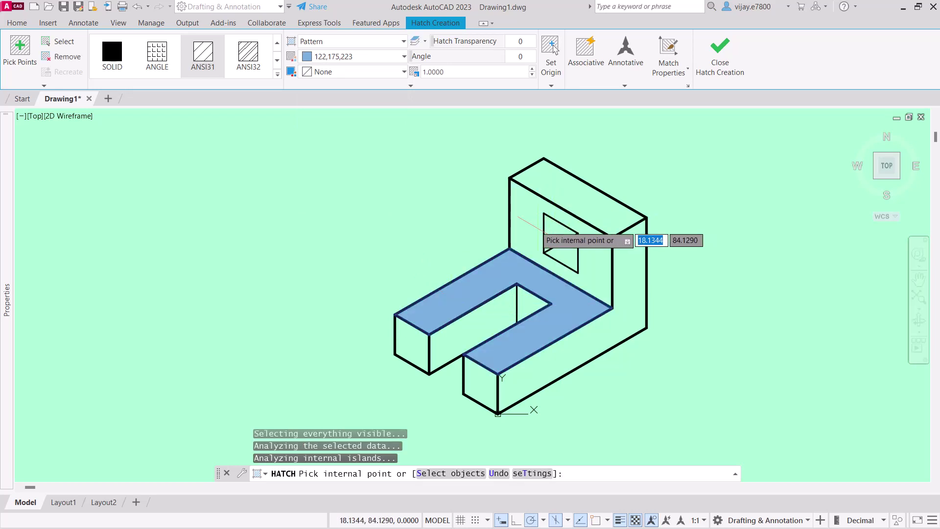
left_click(523, 206)
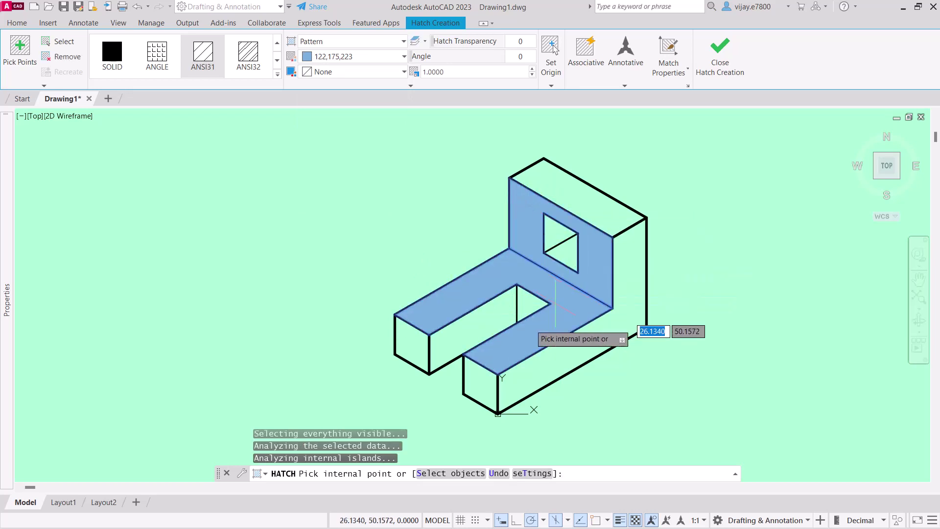
left_click(474, 389)
left_click(413, 348)
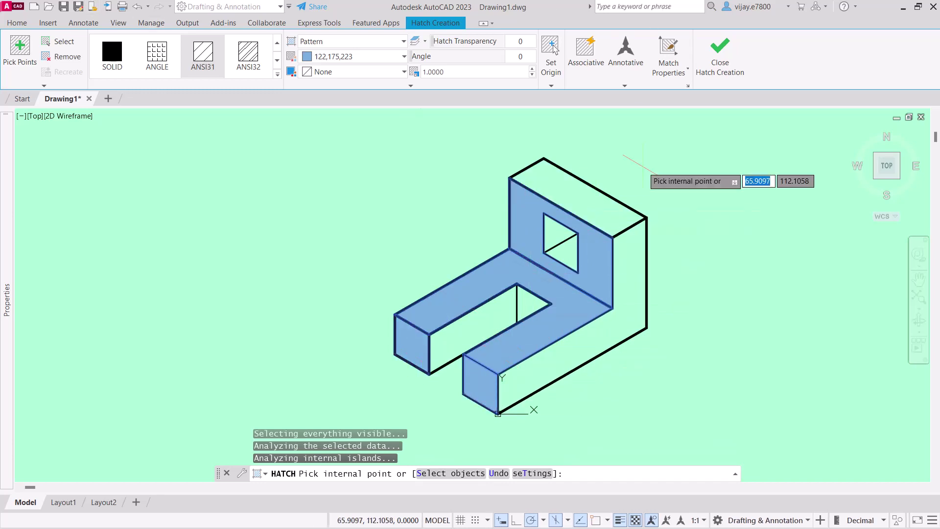
left_click(721, 53)
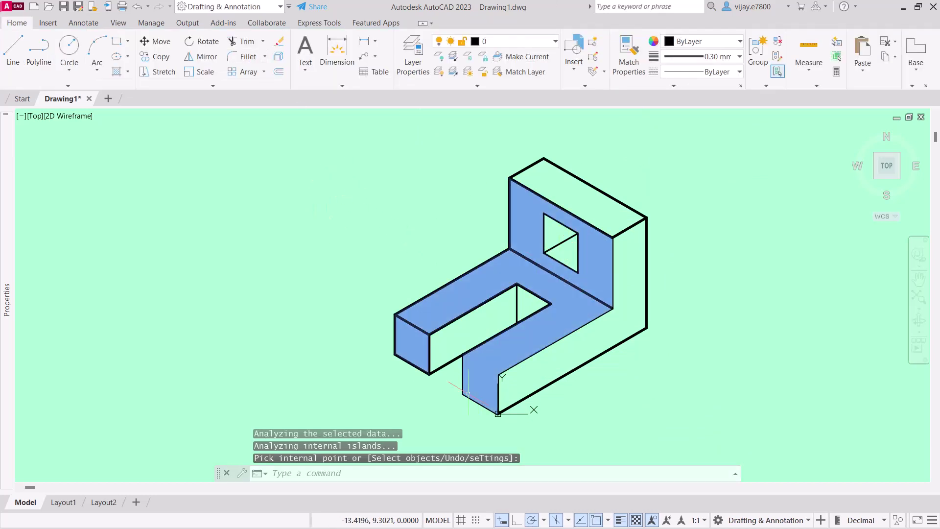
- Delete the blue hatch that covers the base's top, the upright's front and the arm ends
left_click(481, 414)
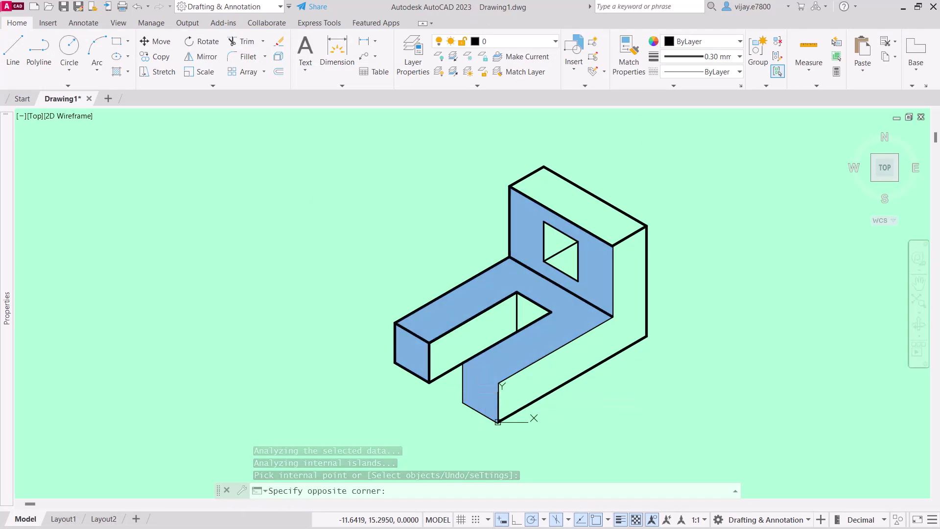
left_click(478, 392)
key("Delete")
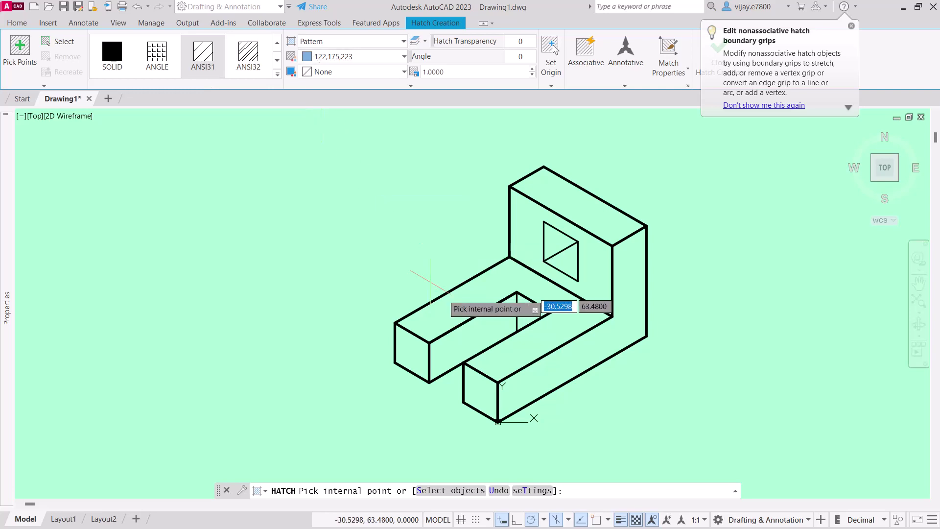
- Hatch the base's top face, the upright's top face and the lower triangle inside the square opening in light blue 122,175,223
left_click(453, 301)
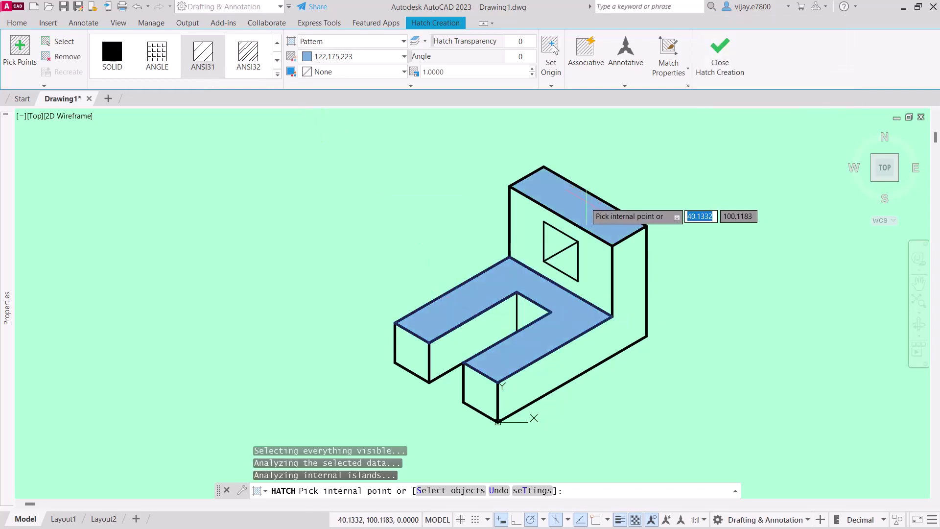
left_click(590, 208)
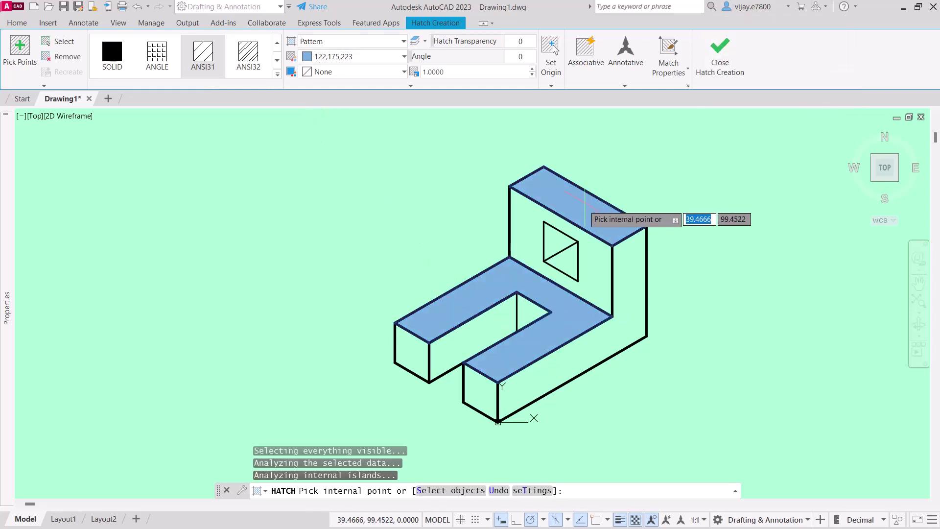
left_click(556, 262)
left_click(721, 55)
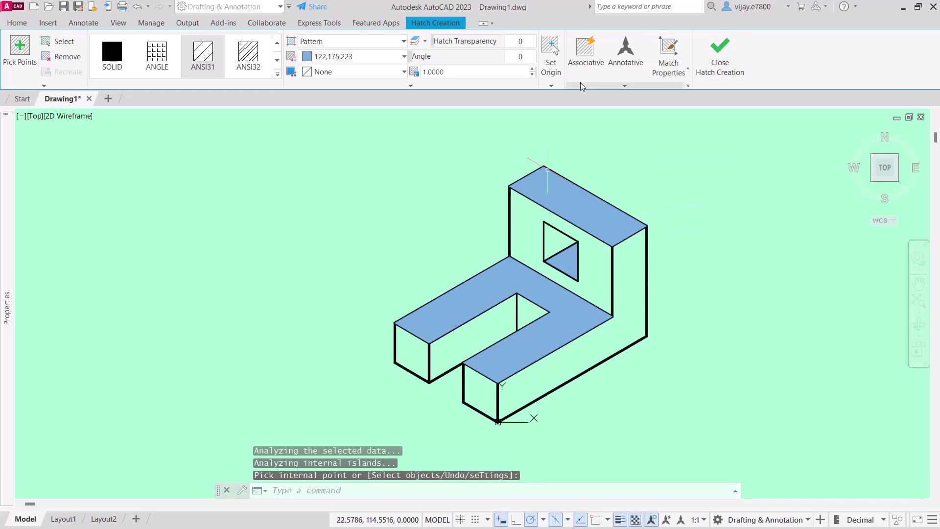
- Hatch the upright's front face, both arm end faces and the slot's inner end face in yellow 229,232,120
mouse_move(7, 309)
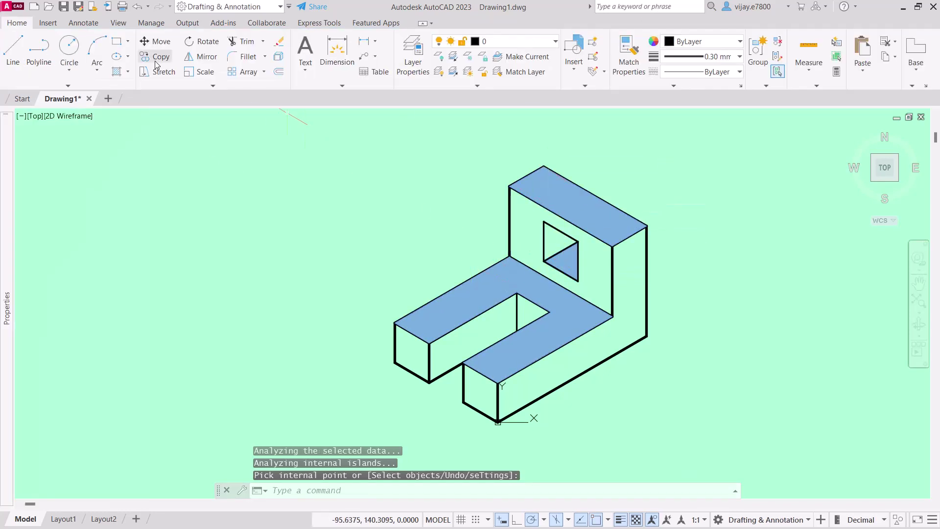
left_click(117, 72)
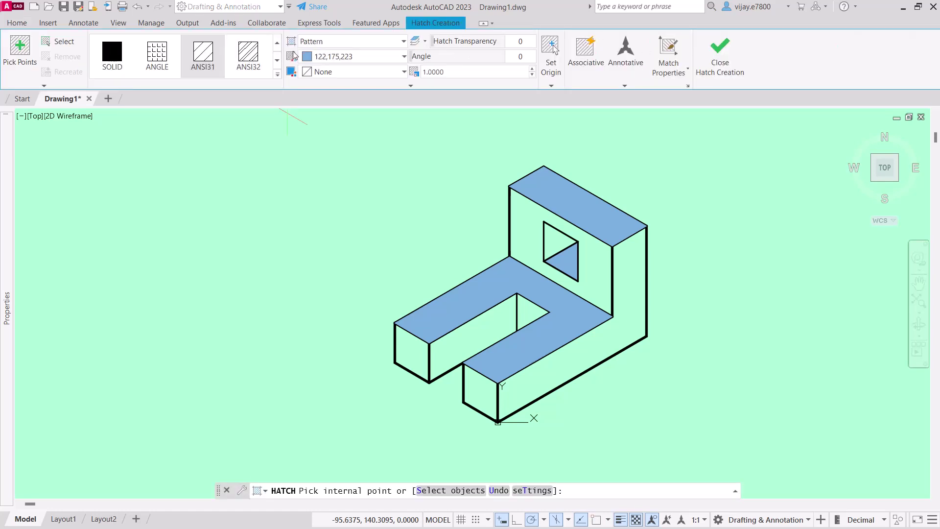
left_click(319, 57)
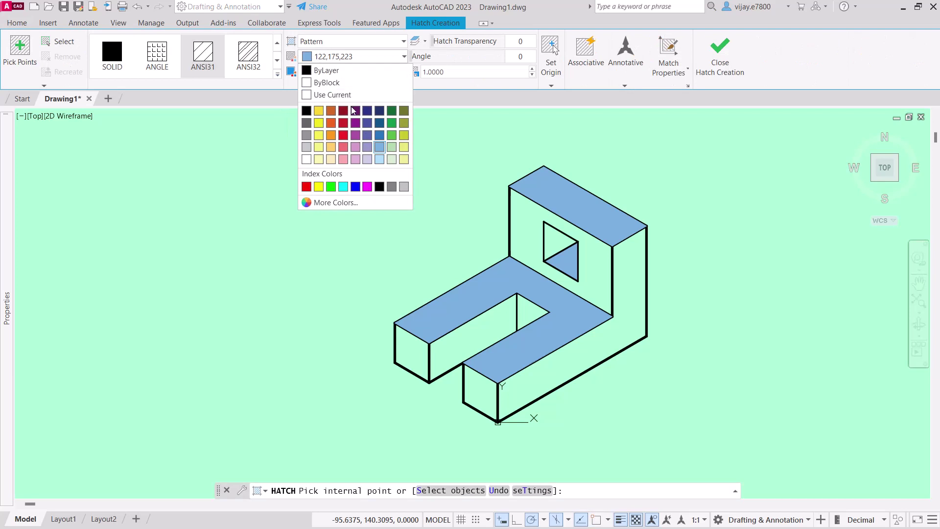
left_click(404, 149)
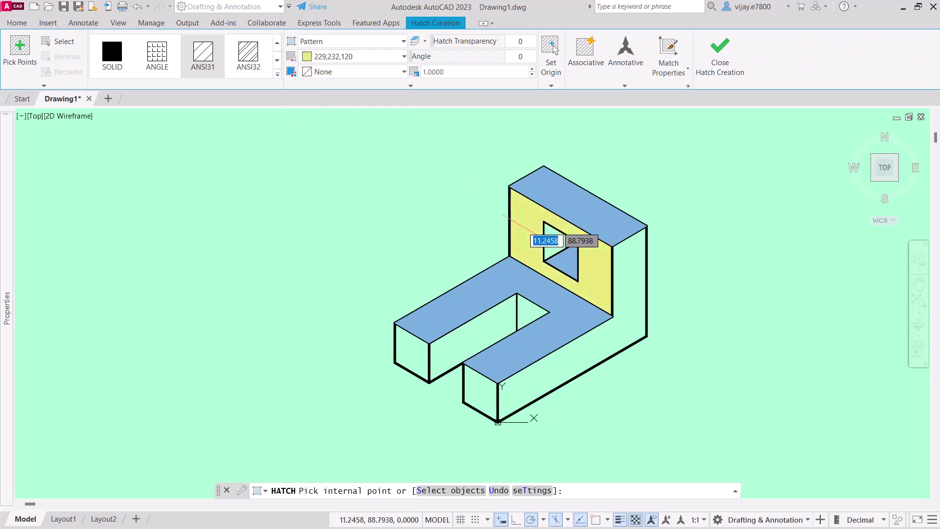
left_click(523, 226)
left_click(412, 353)
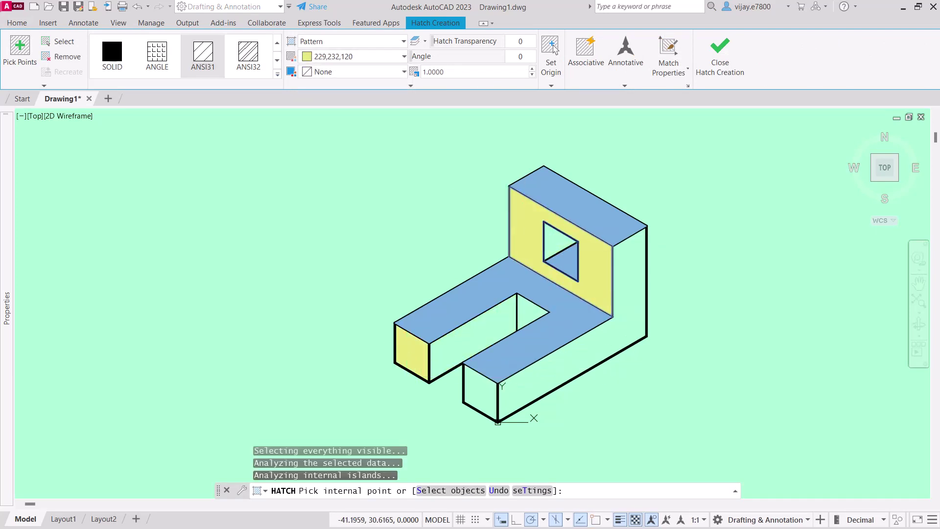
left_click(486, 394)
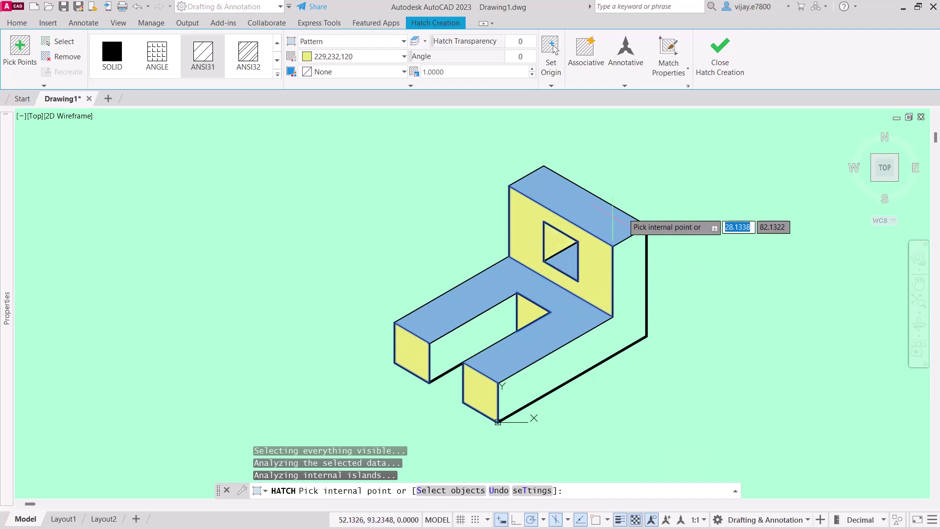
left_click(720, 50)
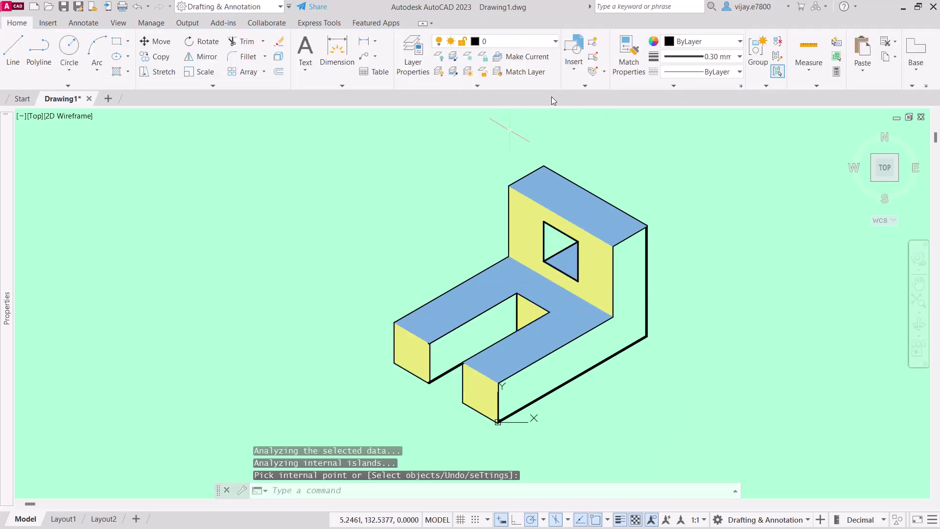
- Hatch the large L-shaped side face of the block in green 19,155,72
left_click(123, 75)
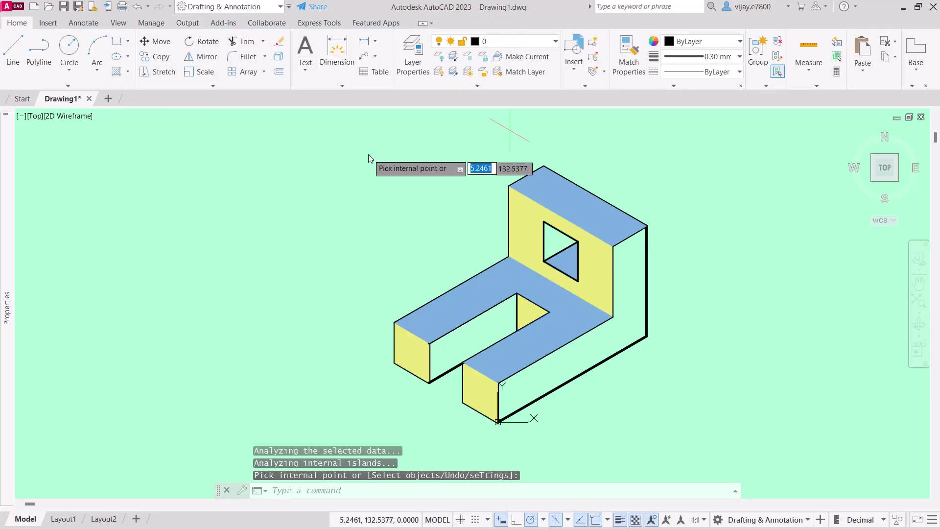
left_click(342, 60)
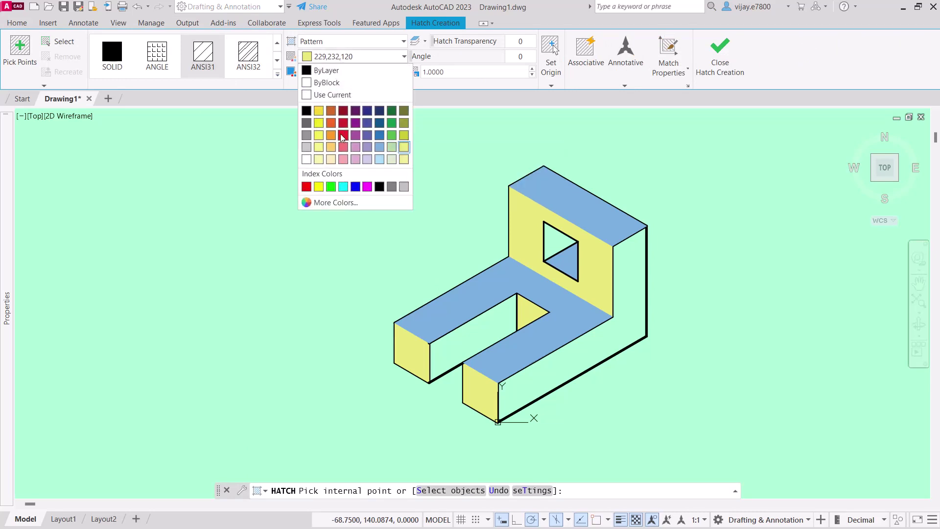
left_click(392, 124)
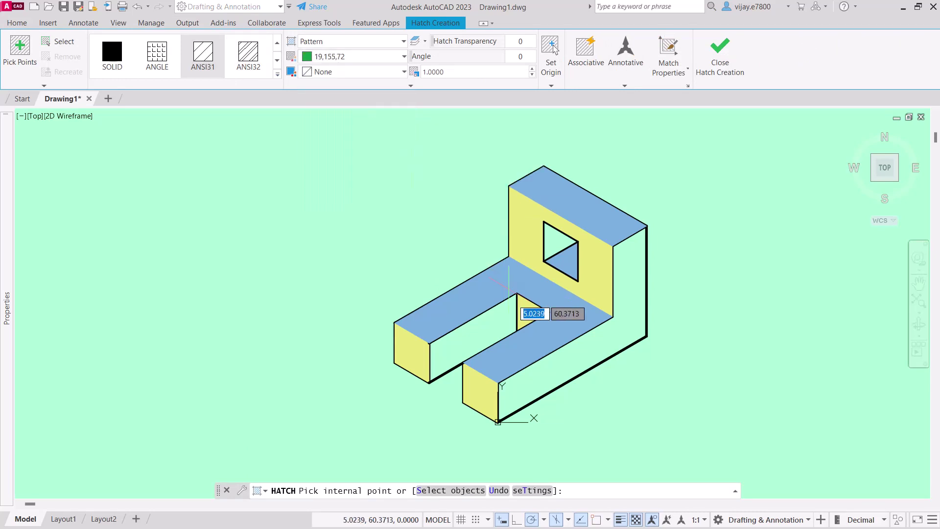
left_click(574, 353)
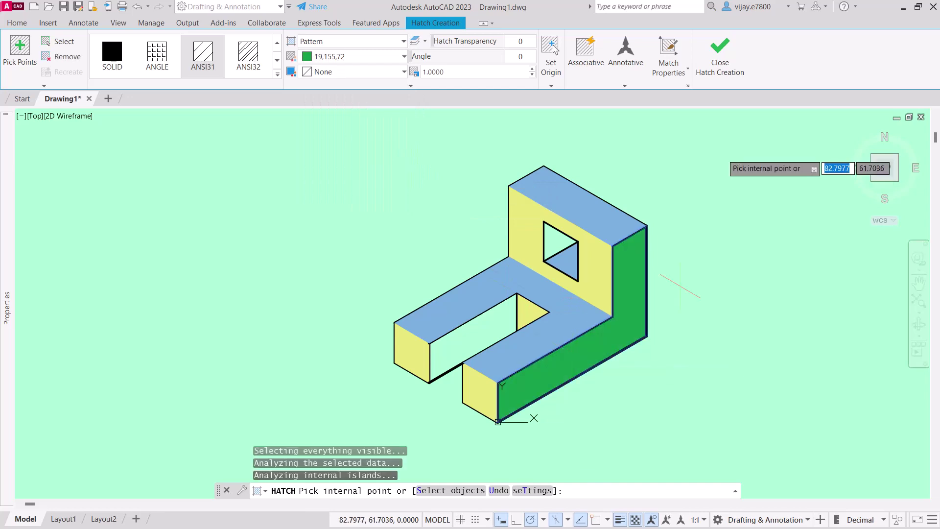
left_click(710, 44)
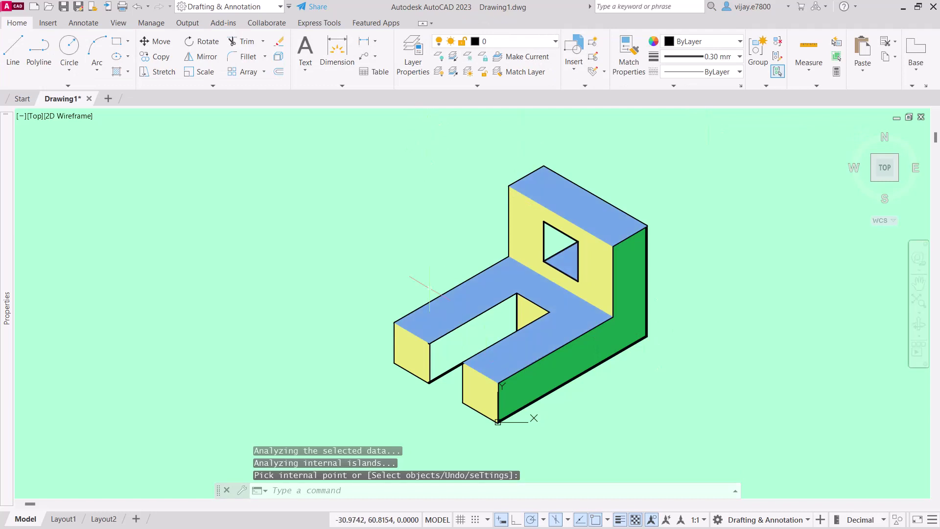
- Hatch the slot's long inner side face and the upper triangle inside the square opening in green 19,155,72
left_click(116, 72)
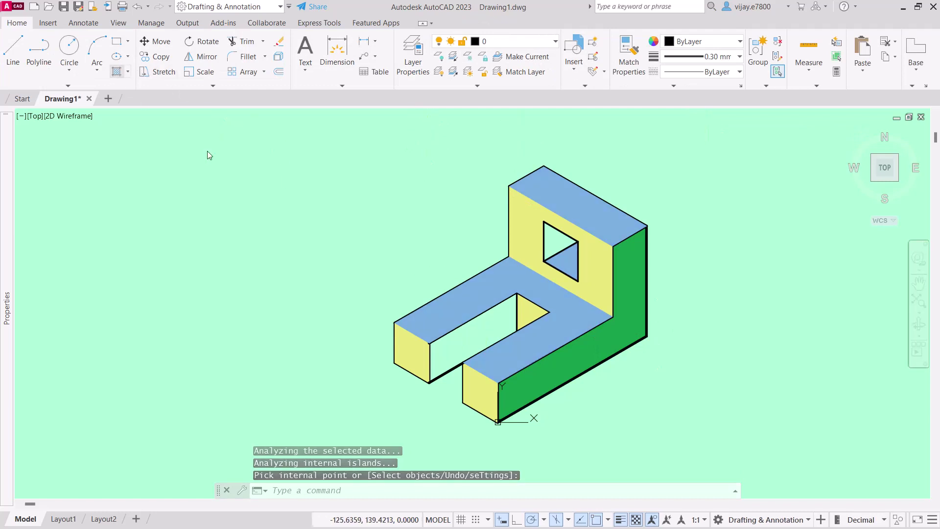
left_click(448, 347)
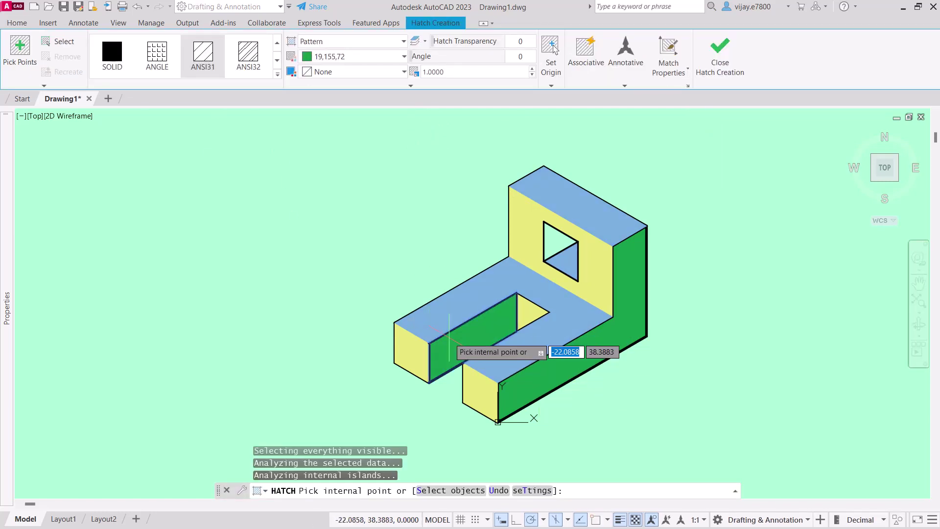
left_click(554, 239)
left_click(703, 71)
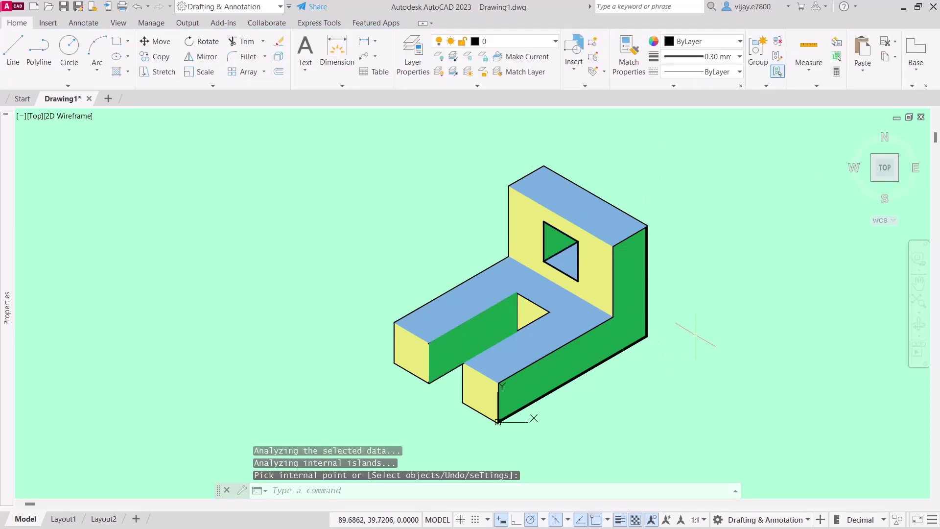
left_click(579, 324)
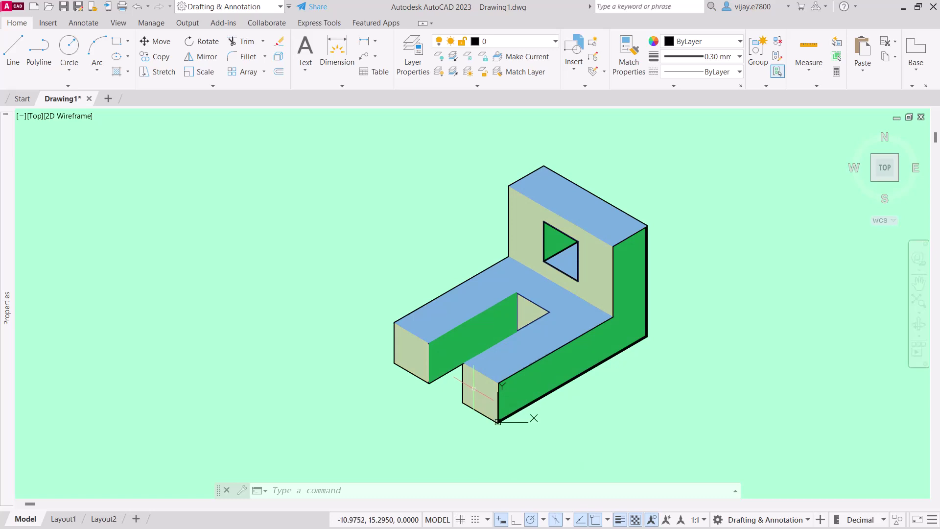
- Turn the dimension layer back on to show the block's dimensions over the coloured faces
left_click(510, 42)
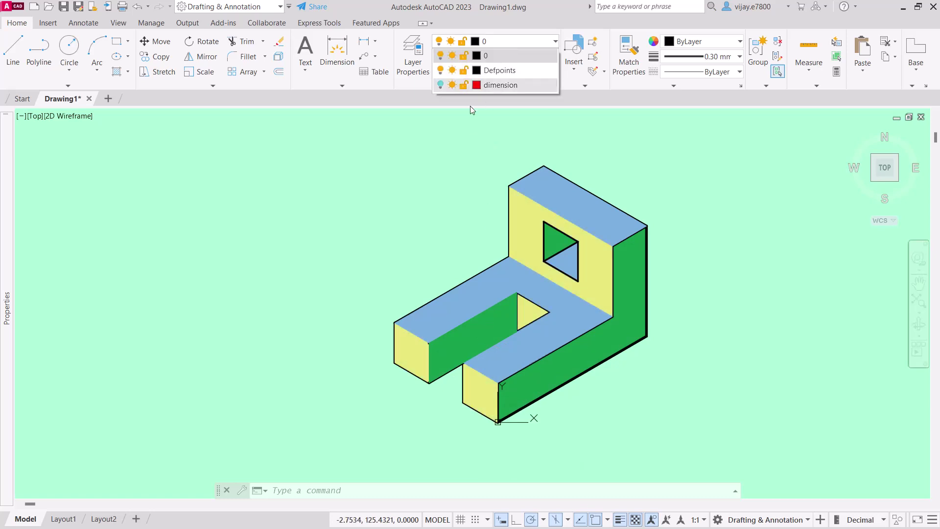
left_click(441, 86)
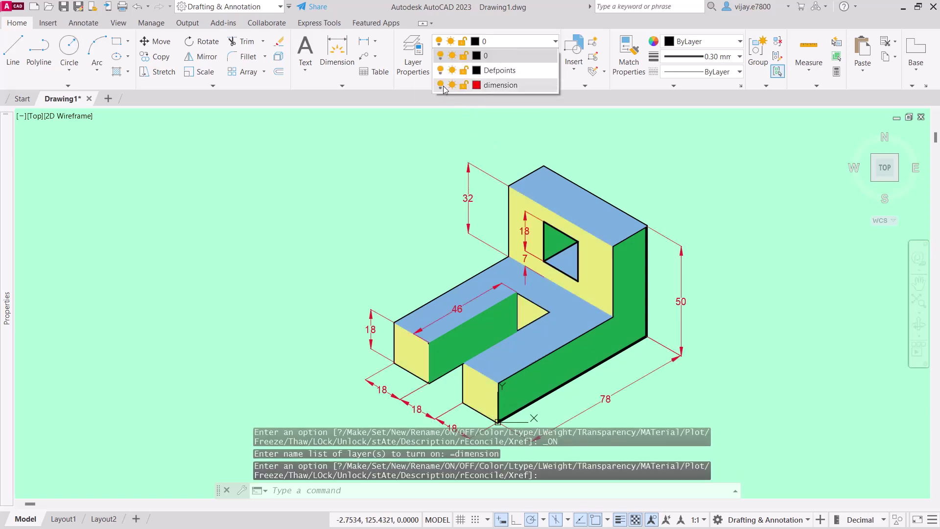
left_click(730, 348)
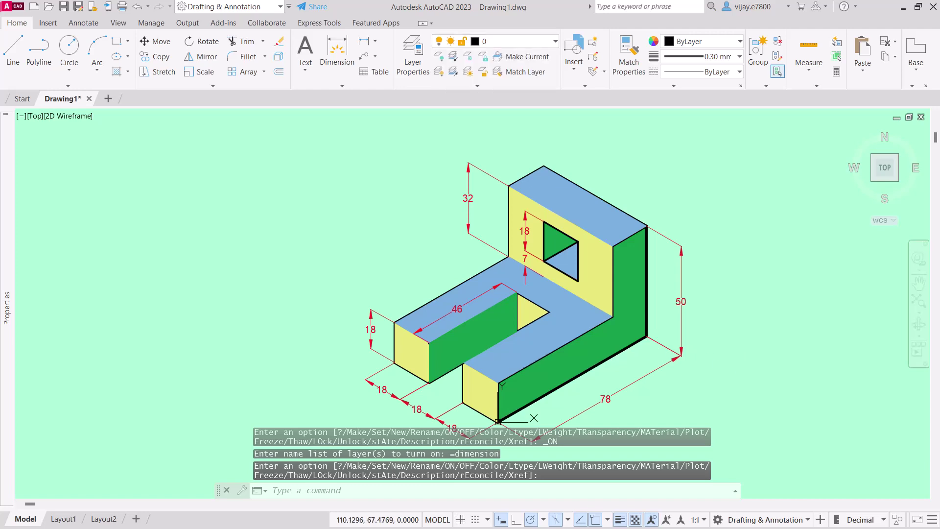
scroll(730, 318, "up", 2)
middle_click_drag(758, 365, 804, 334)
scroll(688, 347, "down", 2)
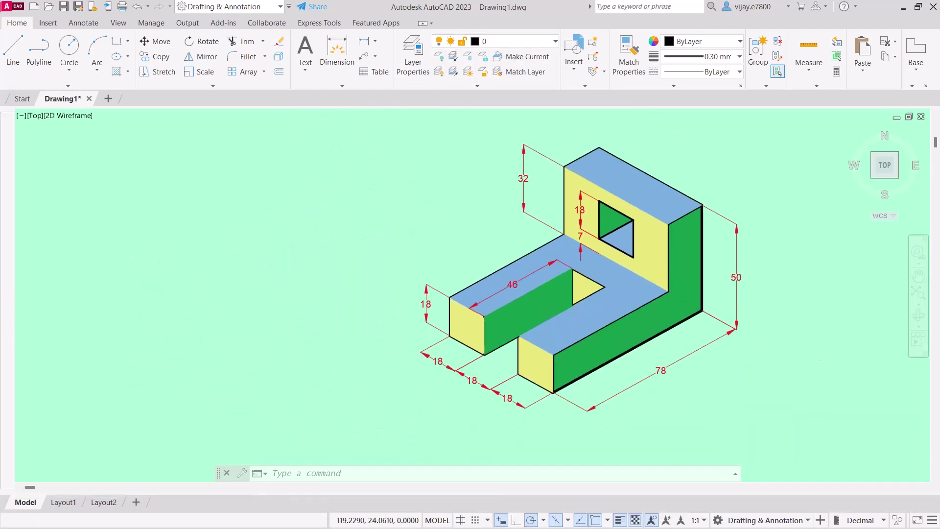